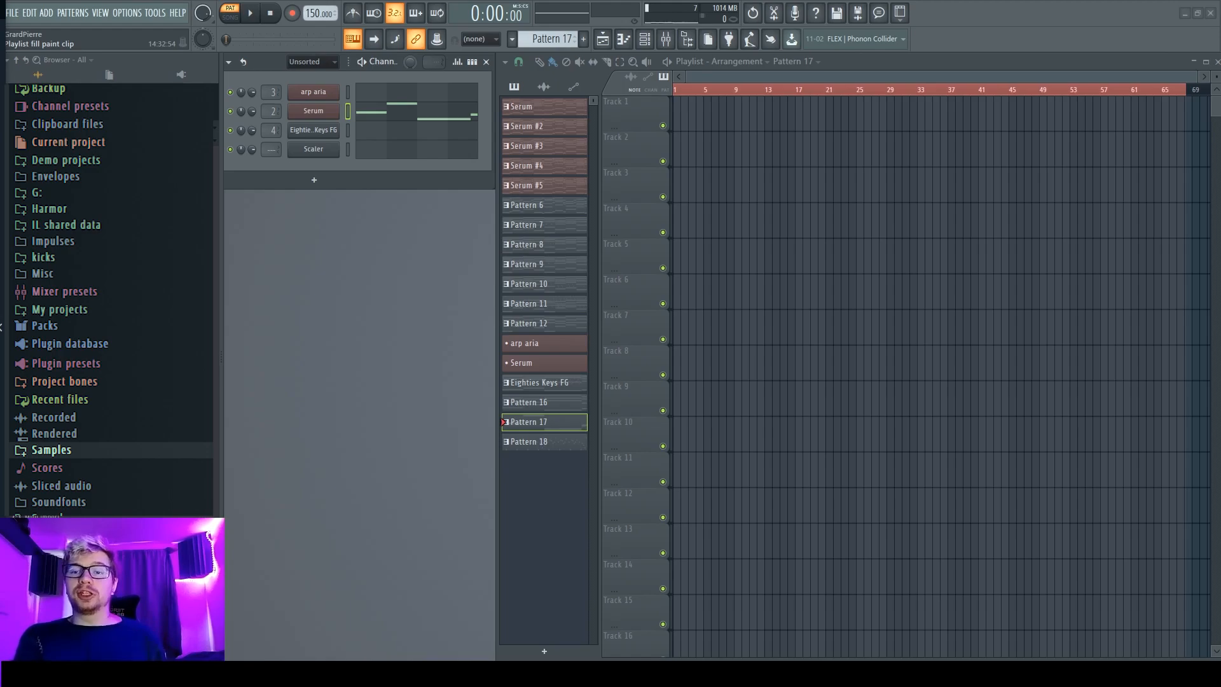
- Copy all notes from the Serum channel's piano roll and paste them into the Eighties Keys FG channel
{"action": "left_click", "coordinate": [453, 121]}
{"action": "key", "text": "ctrl+a"}
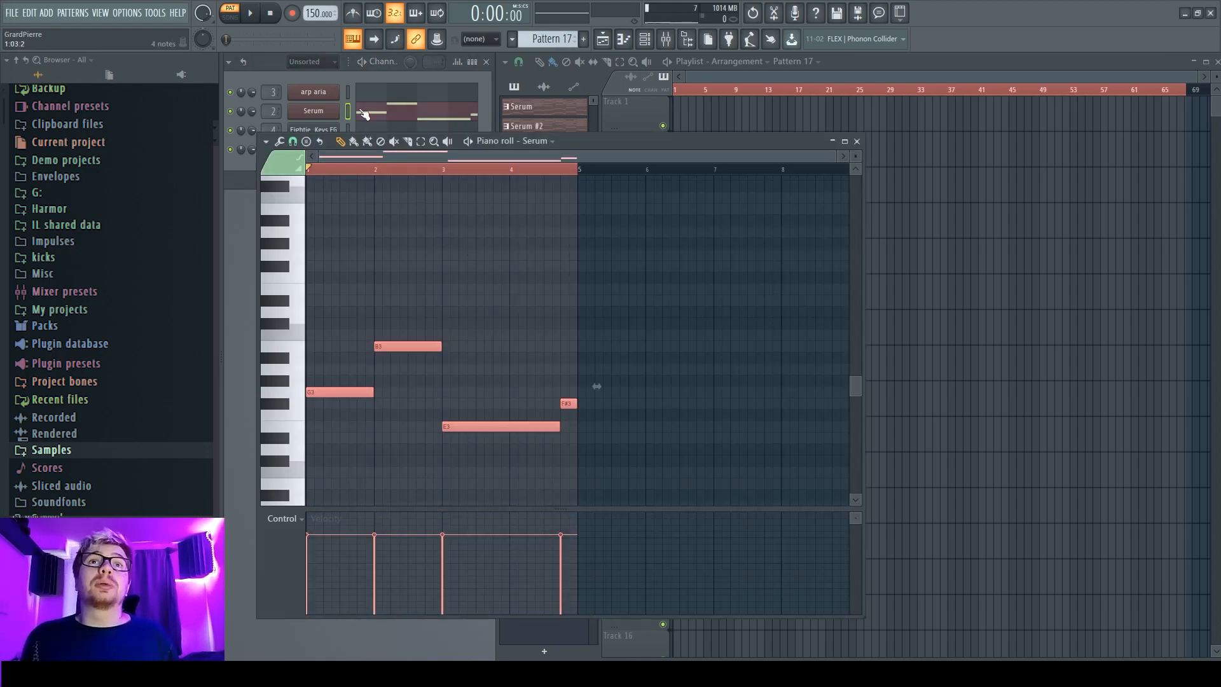
{"action": "left_click", "coordinate": [316, 81]}
{"action": "left_click", "coordinate": [388, 134]}
{"action": "key", "text": "ctrl+v"}
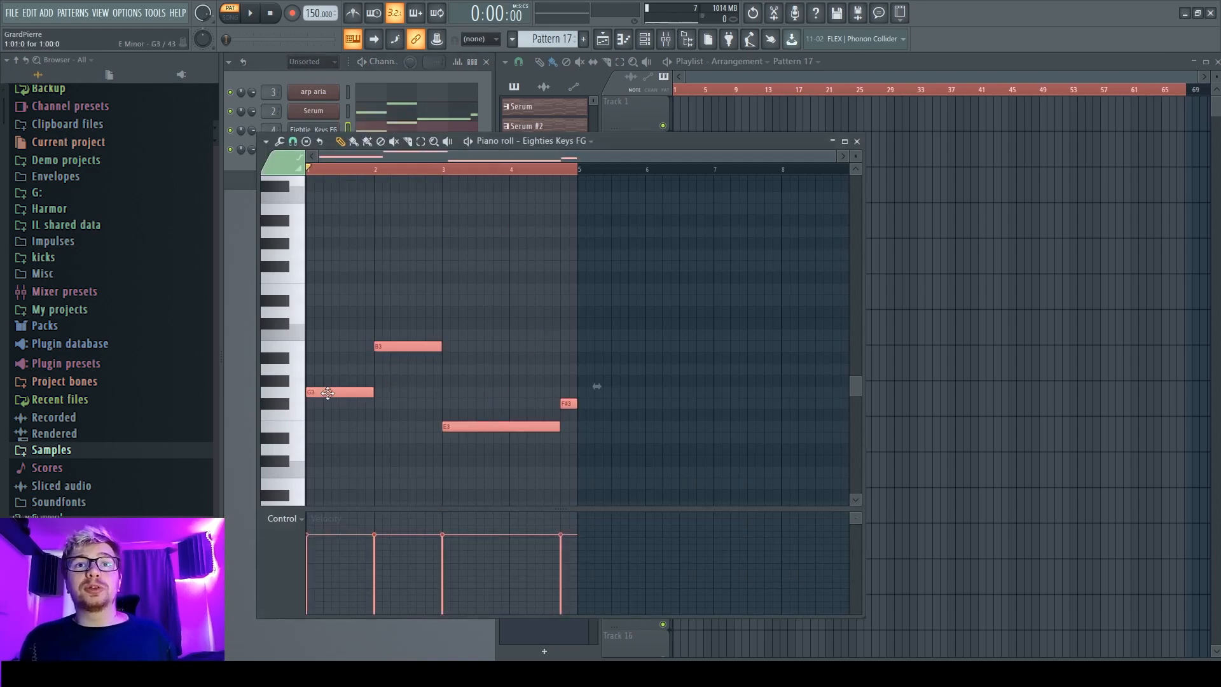
- Build four chords by duplicating the bass notes one octave higher, then adding copies a fifth and a major third above those
{"action": "left_click_drag", "start_coordinate": [327, 392], "coordinate": [307, 253]}
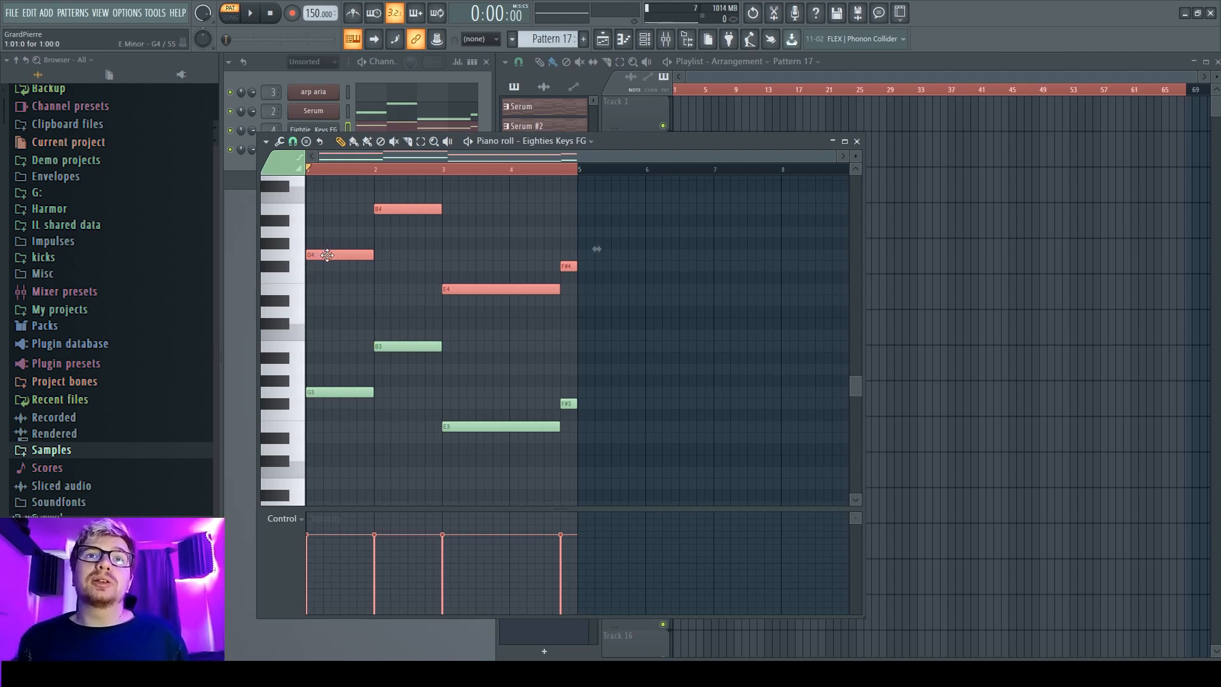
{"action": "left_click_drag", "start_coordinate": [326, 254], "coordinate": [307, 171]}
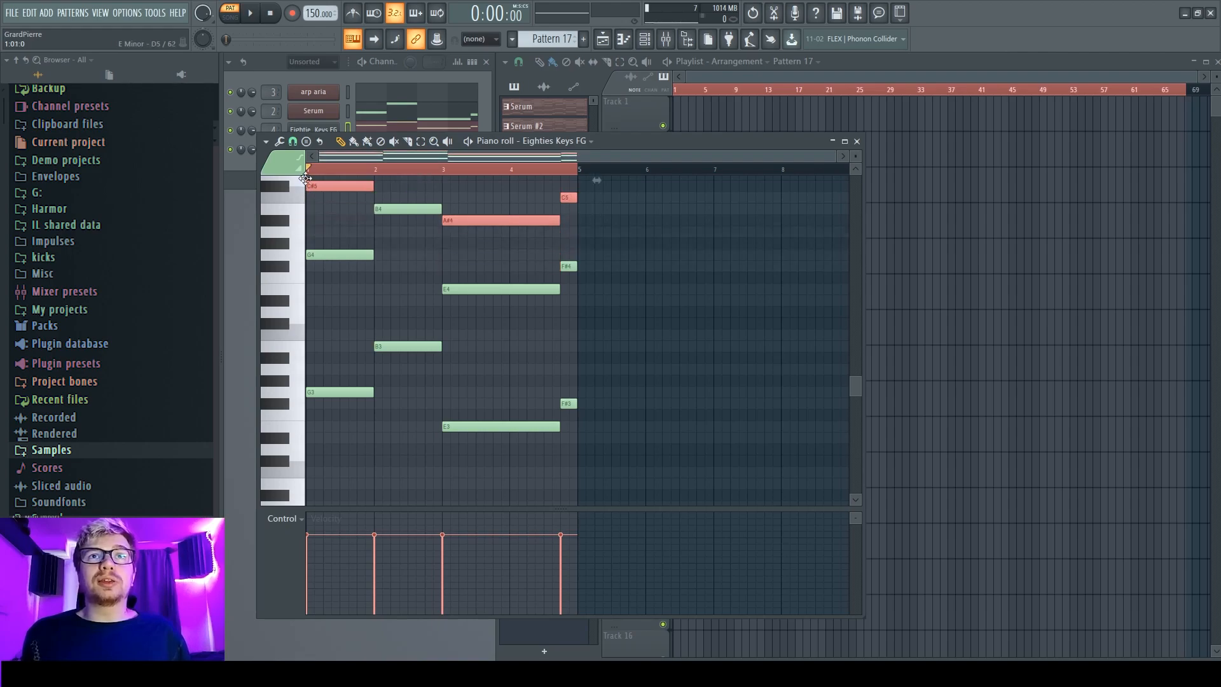
{"action": "scroll", "coordinate": [349, 309], "scroll_direction": "up", "scroll_amount": 5}
{"action": "left_click_drag", "start_coordinate": [330, 355], "coordinate": [313, 381]}
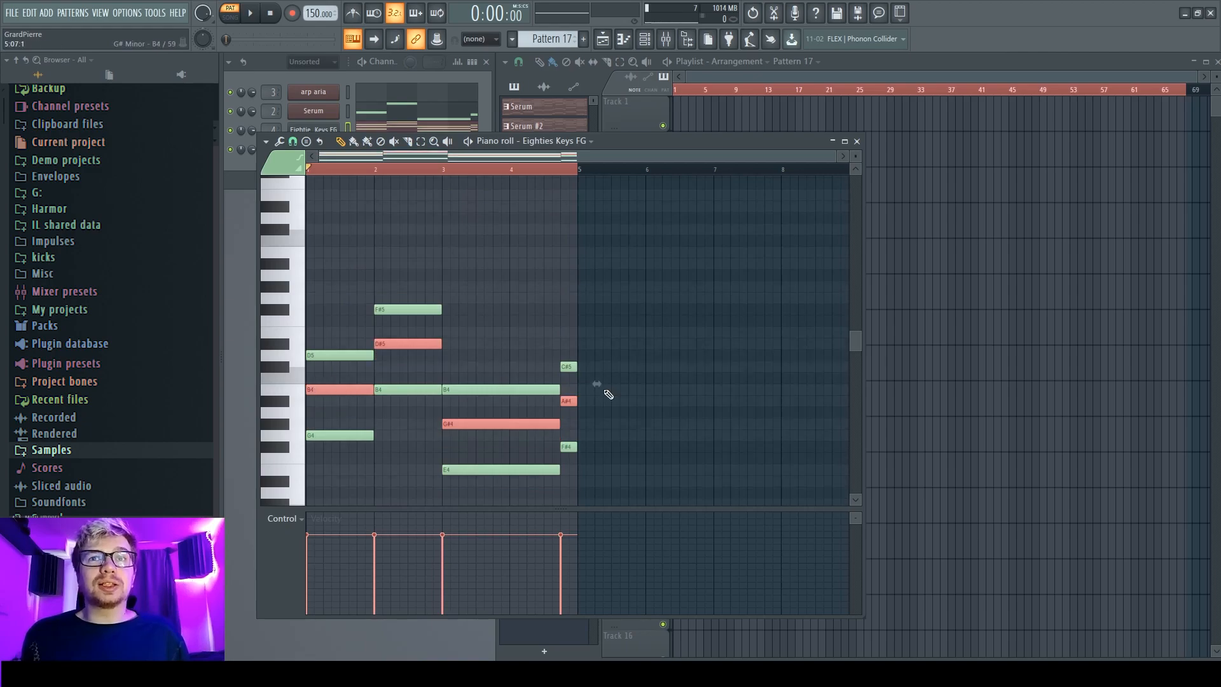
- Correct the chord thirds by lowering the bar 2 D#5 to D5 and the bar 3 G#4 to G4
{"action": "double_click", "coordinate": [285, 344]}
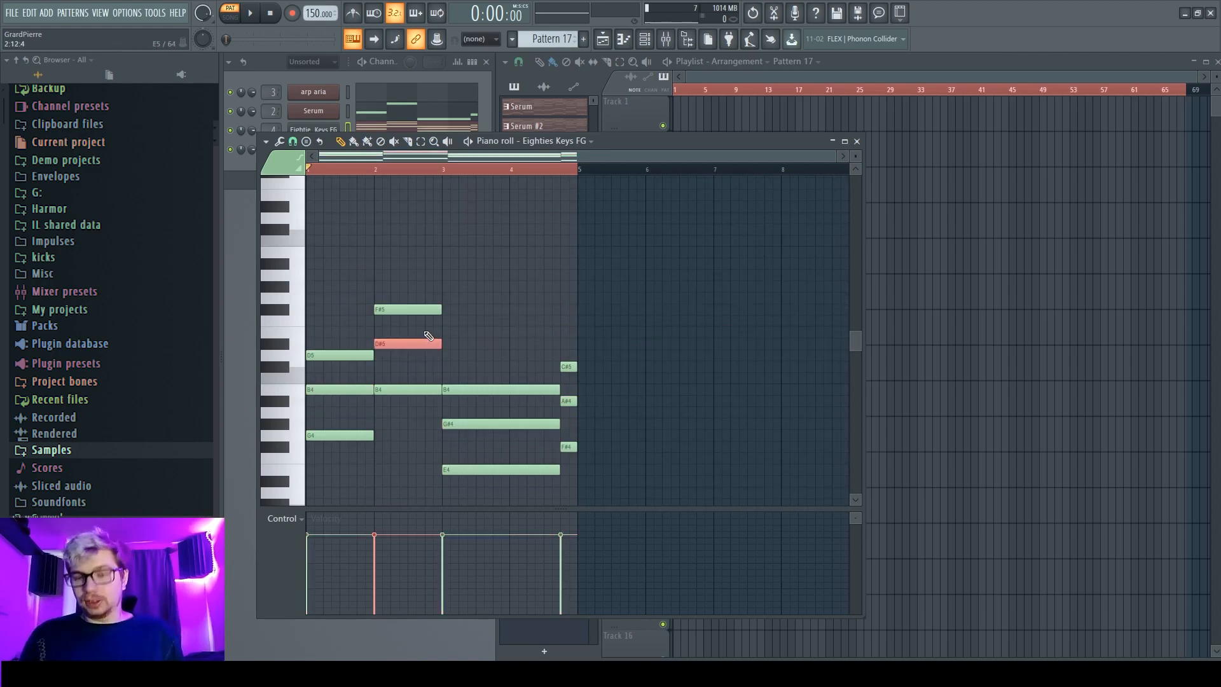
{"action": "left_click_drag", "start_coordinate": [427, 343], "coordinate": [435, 354]}
{"action": "double_click", "coordinate": [284, 423]}
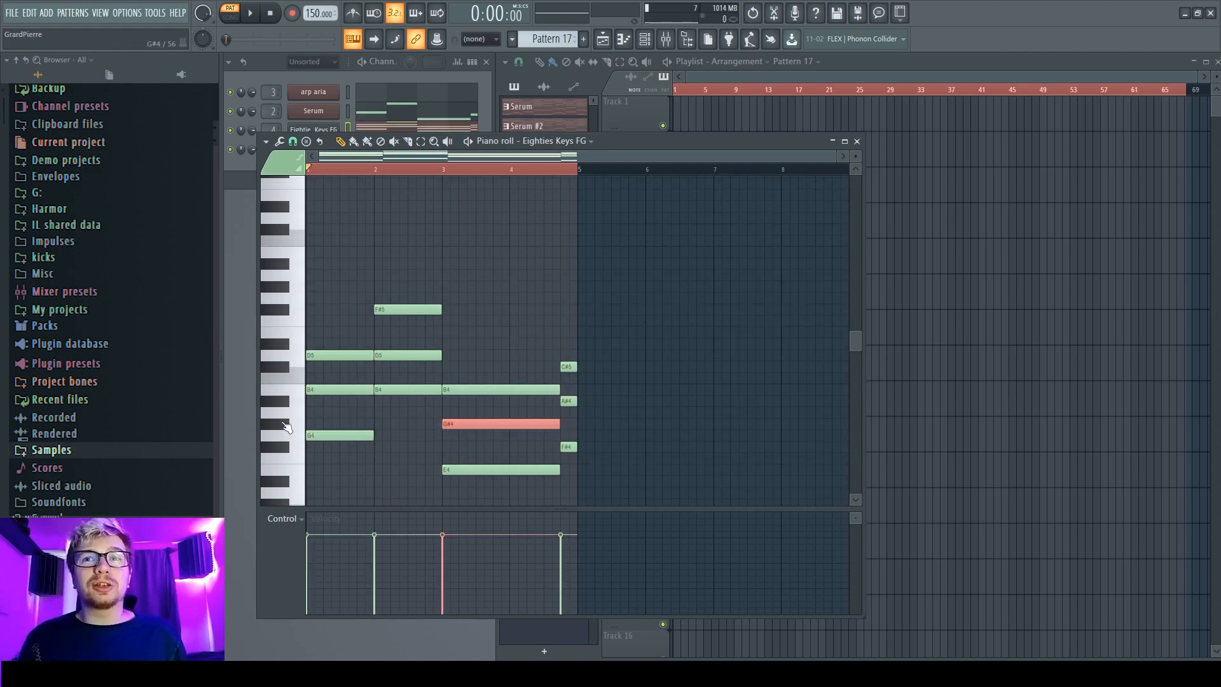
{"action": "key", "text": "shift+Down"}
- Lower the D5 notes and the F#5 note in the first two chords by one octave and play the pattern
{"action": "left_click_drag", "start_coordinate": [453, 364], "coordinate": [242, 262], "text": "ctrl"}
{"action": "key", "text": "ctrl+Down"}
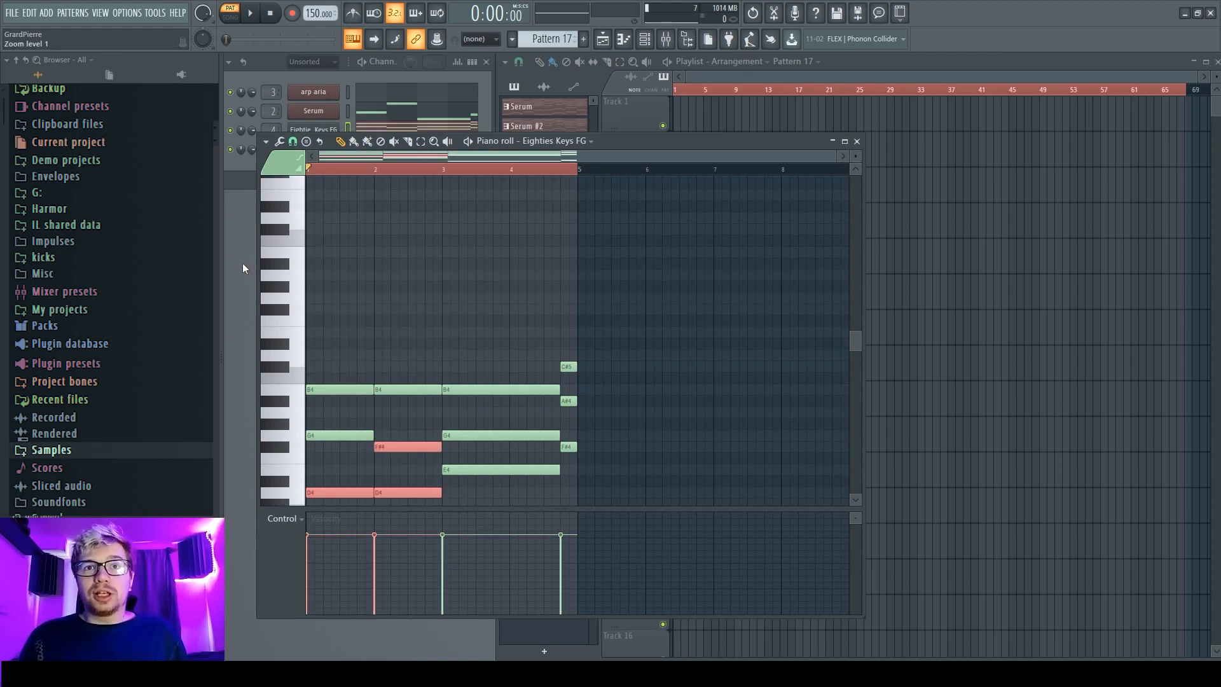
{"action": "scroll", "coordinate": [558, 353], "scroll_direction": "down", "scroll_amount": 3}
{"action": "scroll", "coordinate": [388, 239], "scroll_direction": "up", "scroll_amount": 2}
{"action": "scroll", "coordinate": [600, 332], "scroll_direction": "down", "scroll_amount": 3}
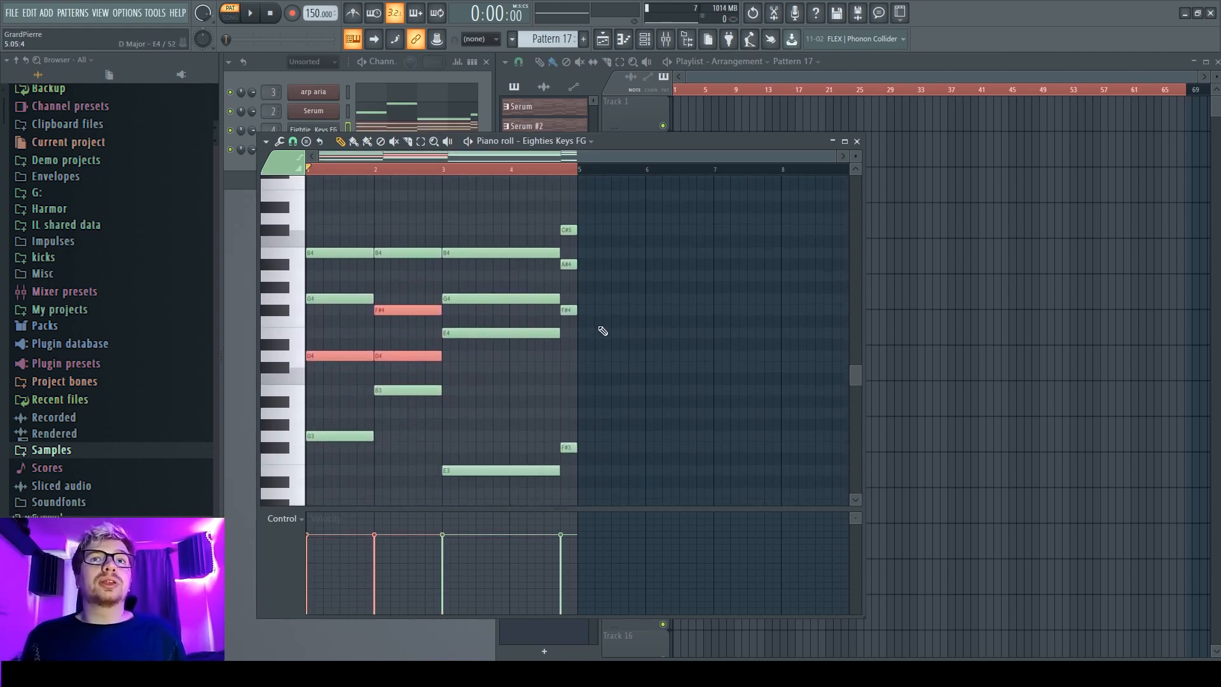
{"action": "key", "text": "space"}
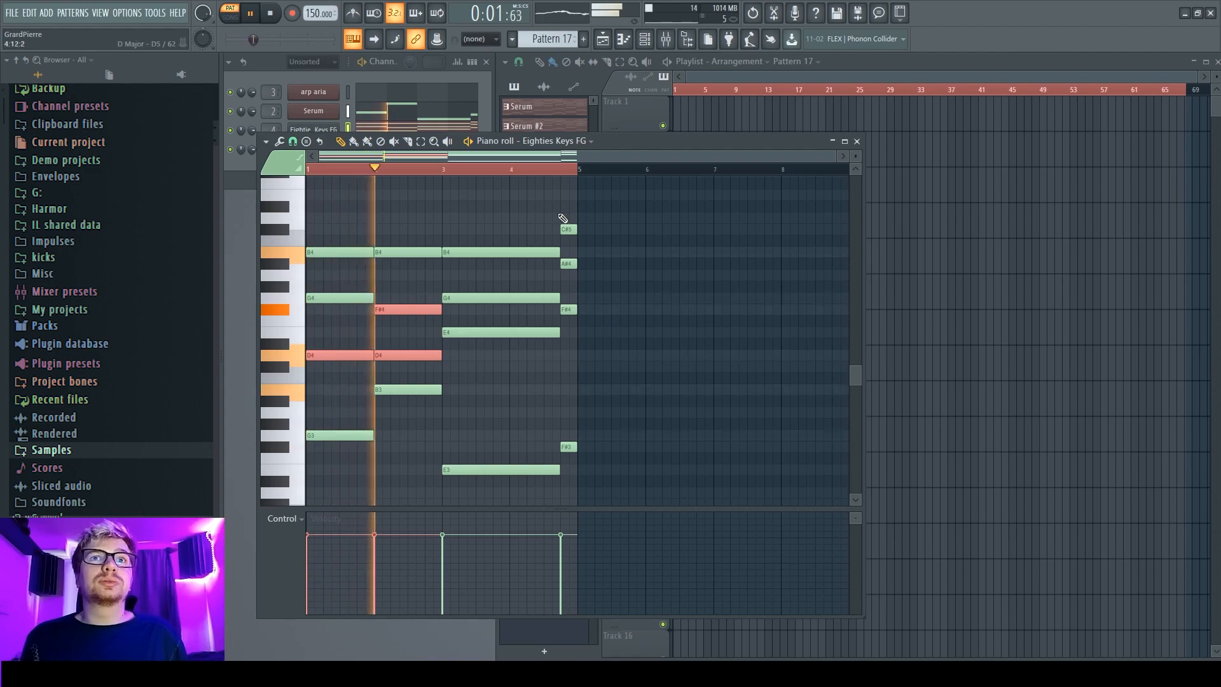
- Transpose all Eighties Keys FG notes up one octave
{"action": "left_click", "coordinate": [677, 366], "text": "ctrl"}
{"action": "key", "text": "ctrl+a"}
{"action": "key", "text": "ctrl+Up"}
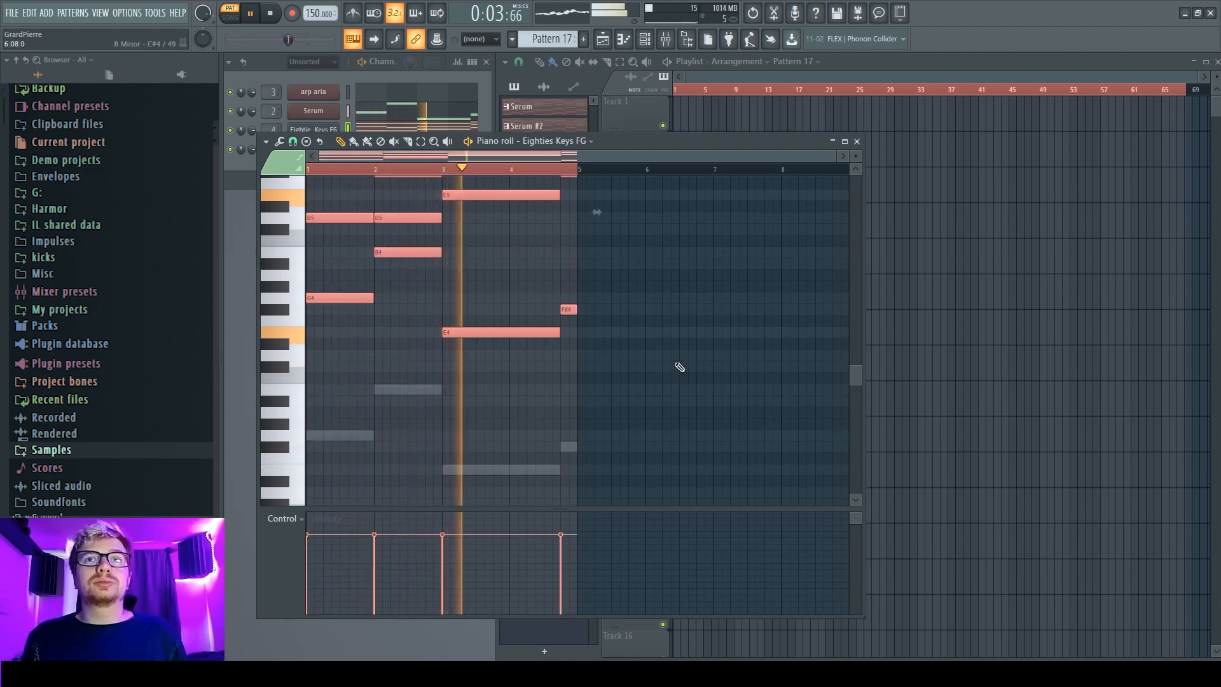
{"action": "scroll", "coordinate": [580, 349], "scroll_direction": "up", "scroll_amount": 4}
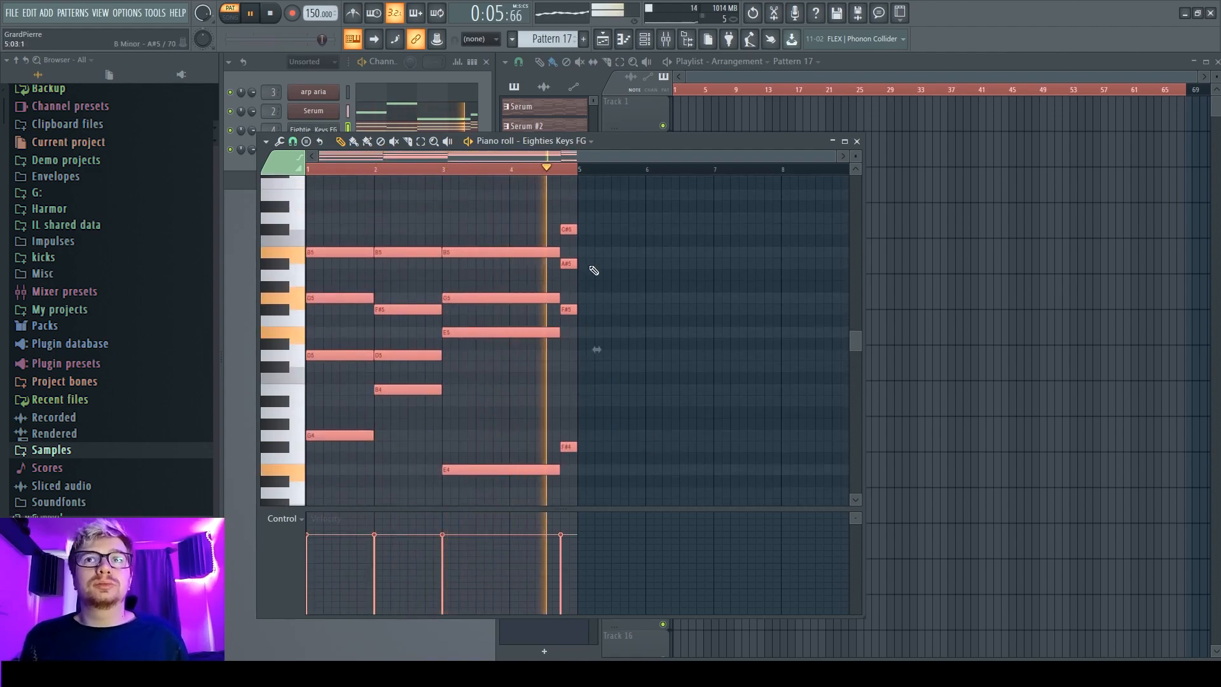
- Revoice the short final chord by lowering its A#5 to A5 and its C#6 to C#5, stopping playback
{"action": "left_click", "coordinate": [570, 228]}
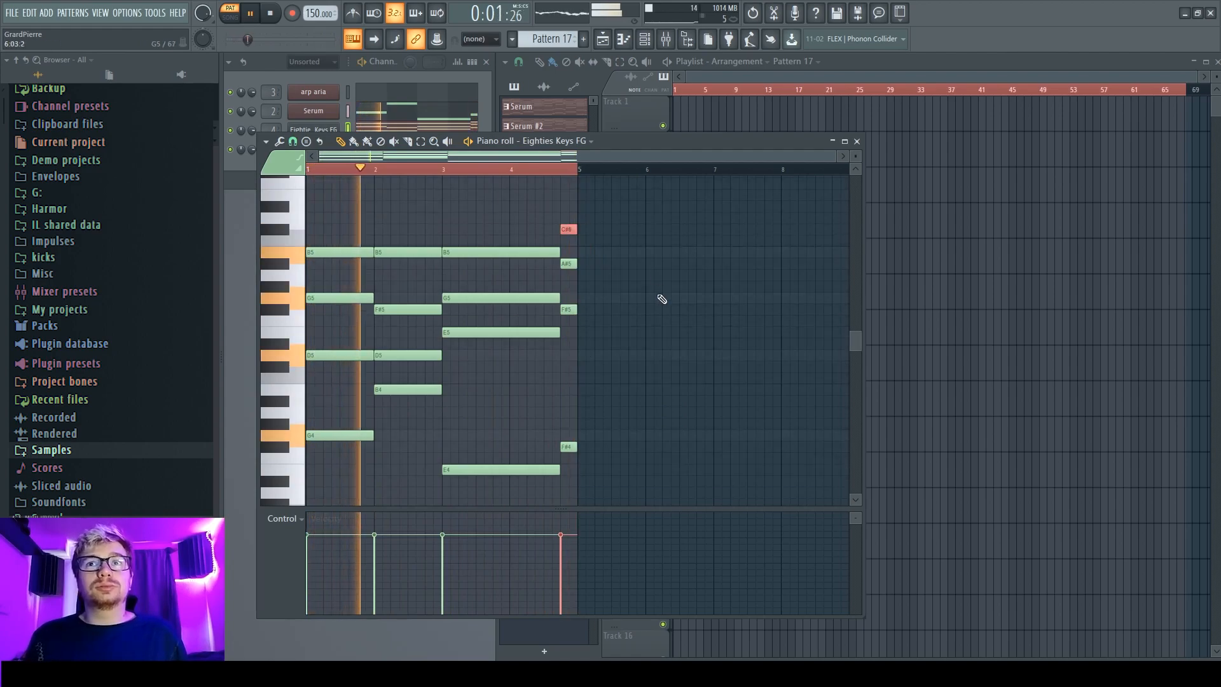
{"action": "left_click", "coordinate": [574, 264]}
{"action": "left_click_drag", "start_coordinate": [574, 264], "coordinate": [569, 275]}
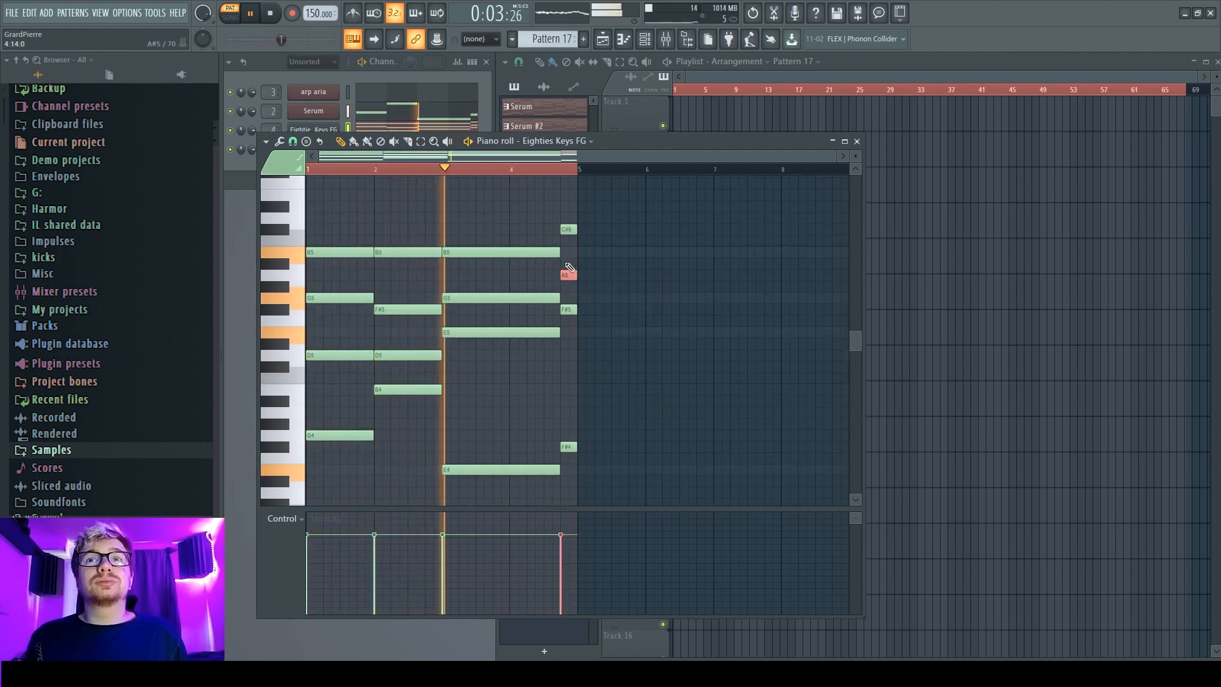
{"action": "key", "text": "space"}
{"action": "left_click", "coordinate": [569, 230]}
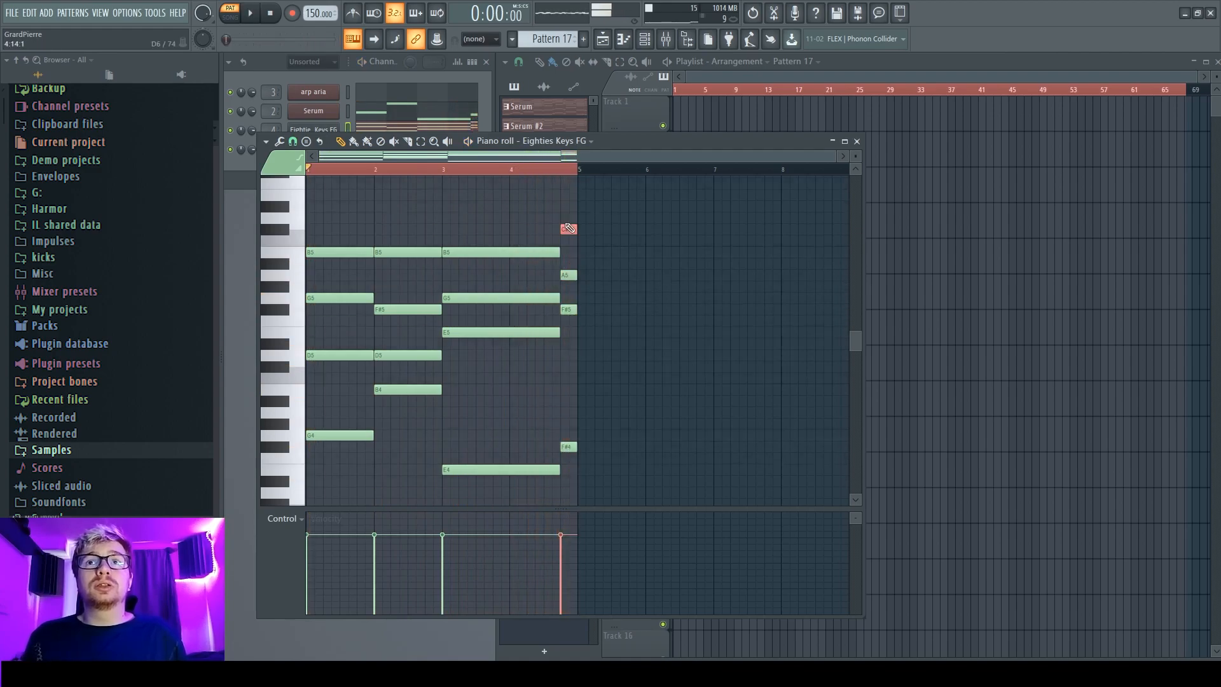
{"action": "key", "text": "ctrl+Down"}
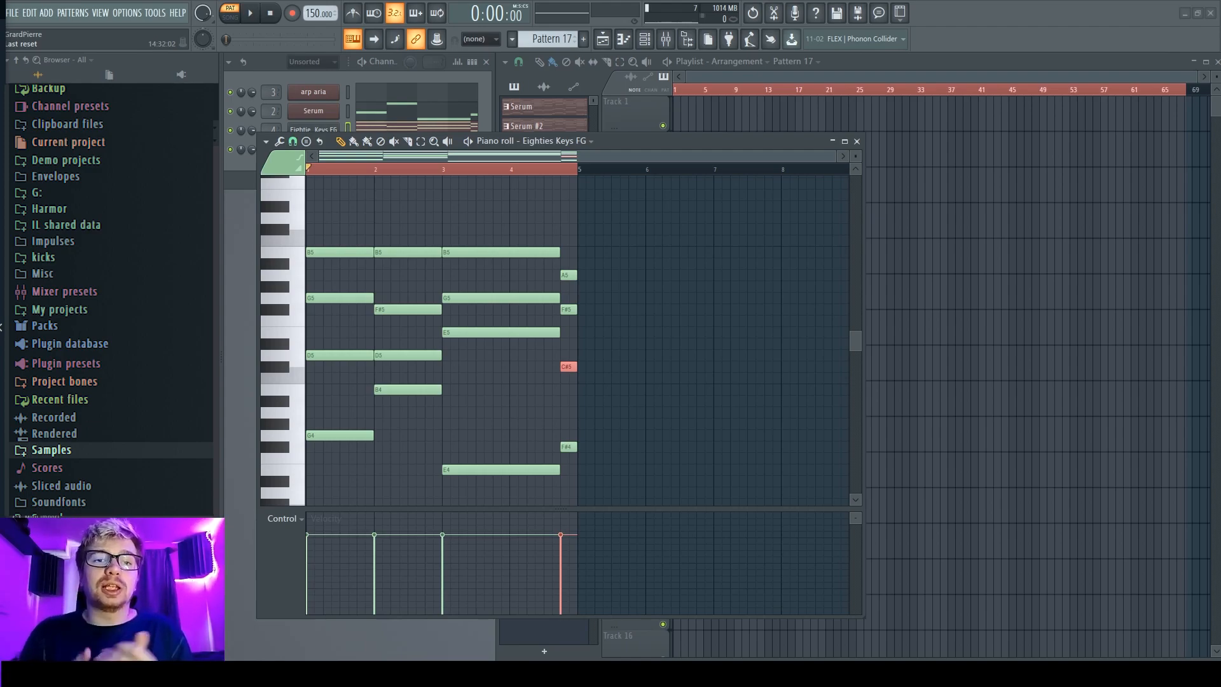
- Open the arp aria channel's piano roll, check the Ghost channels helper option, and maximise the editor
{"action": "left_click", "coordinate": [411, 96]}
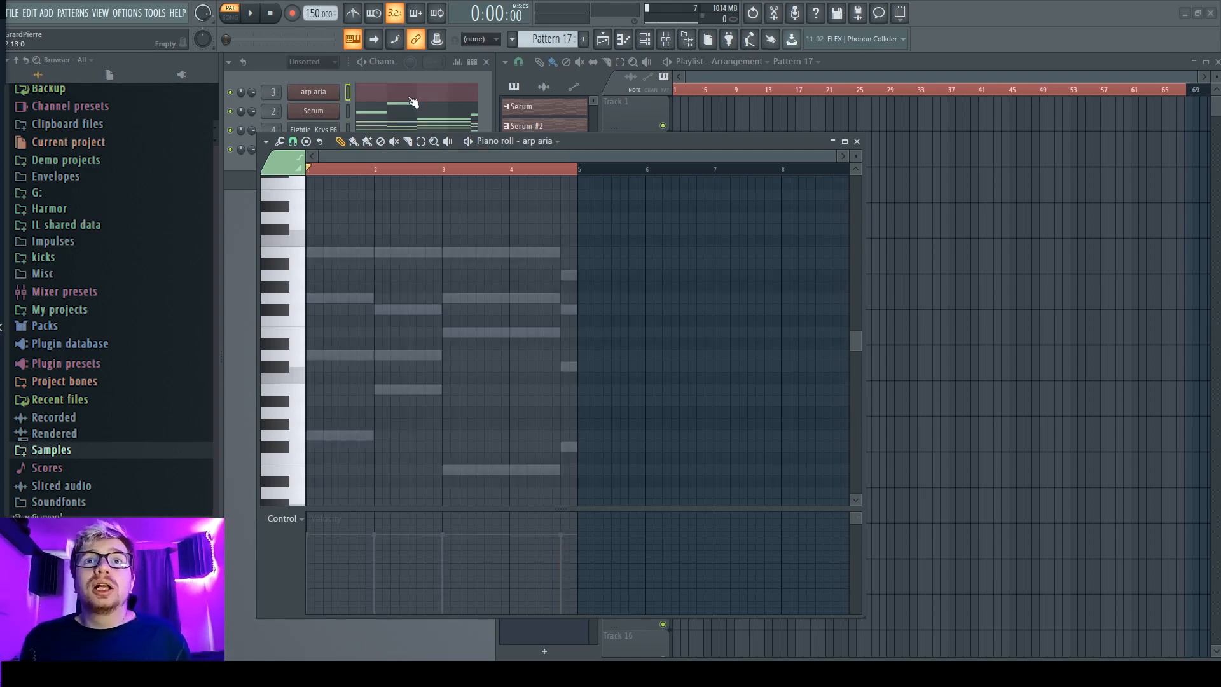
{"action": "left_click_drag", "start_coordinate": [613, 150], "coordinate": [683, 131]}
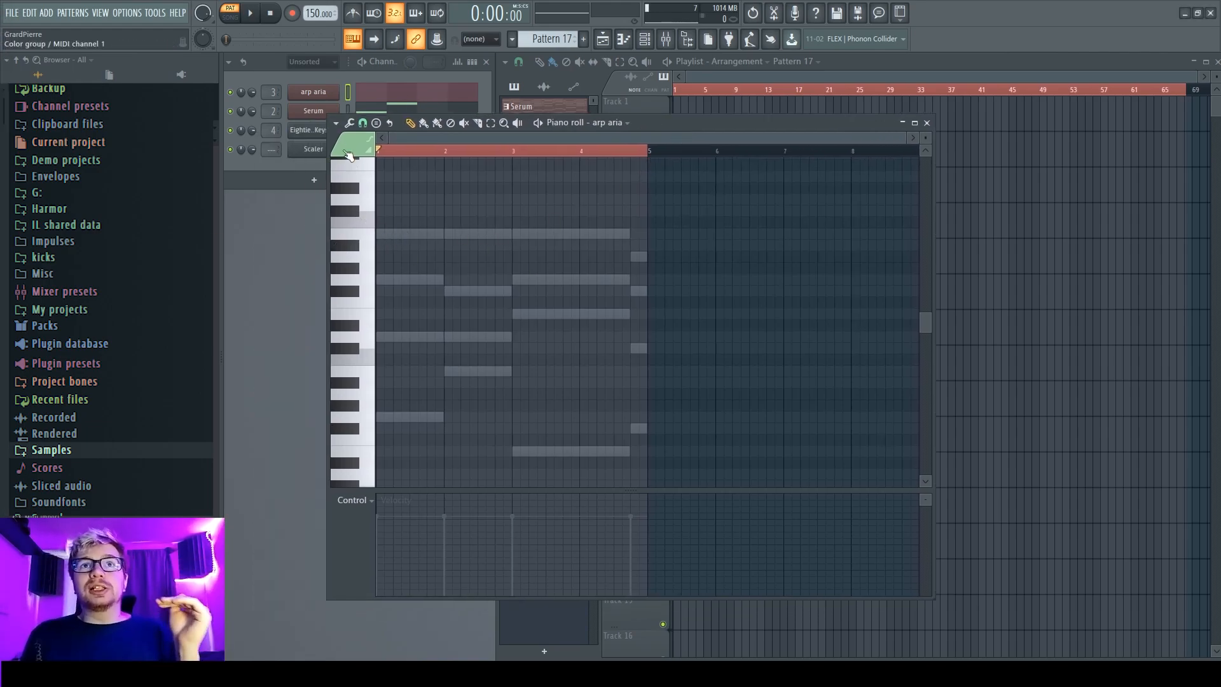
{"action": "left_click", "coordinate": [336, 124]}
{"action": "mouse_move", "coordinate": [389, 200]}
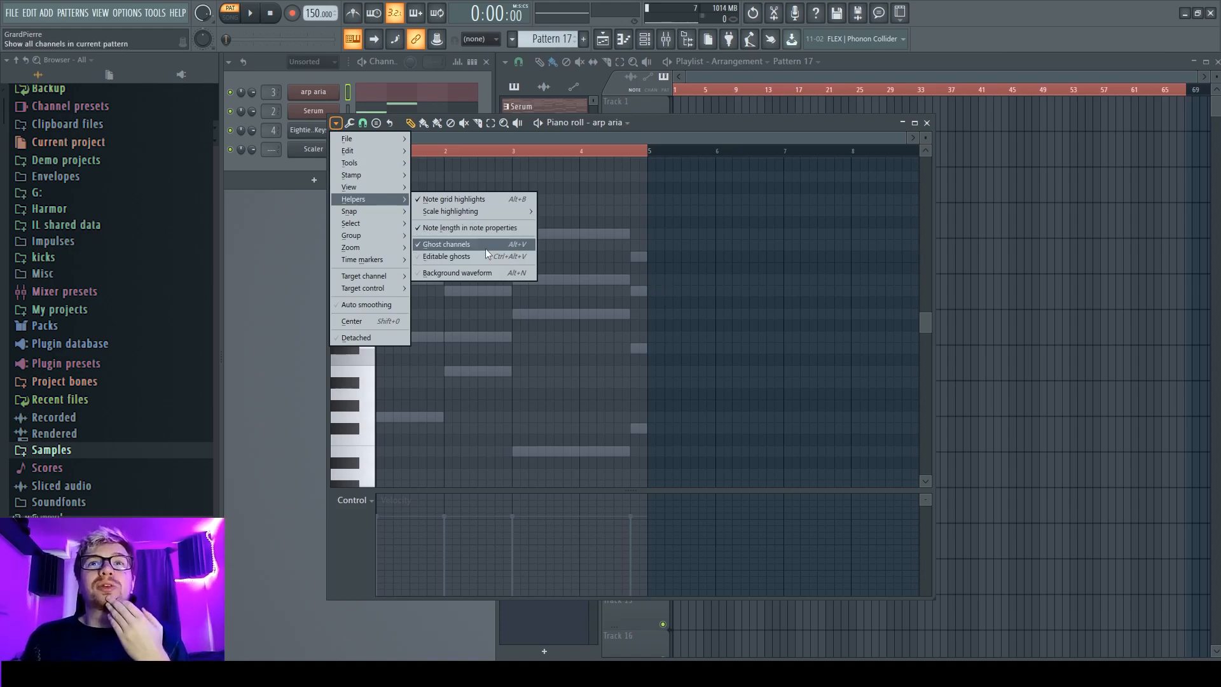
{"action": "left_click", "coordinate": [680, 264]}
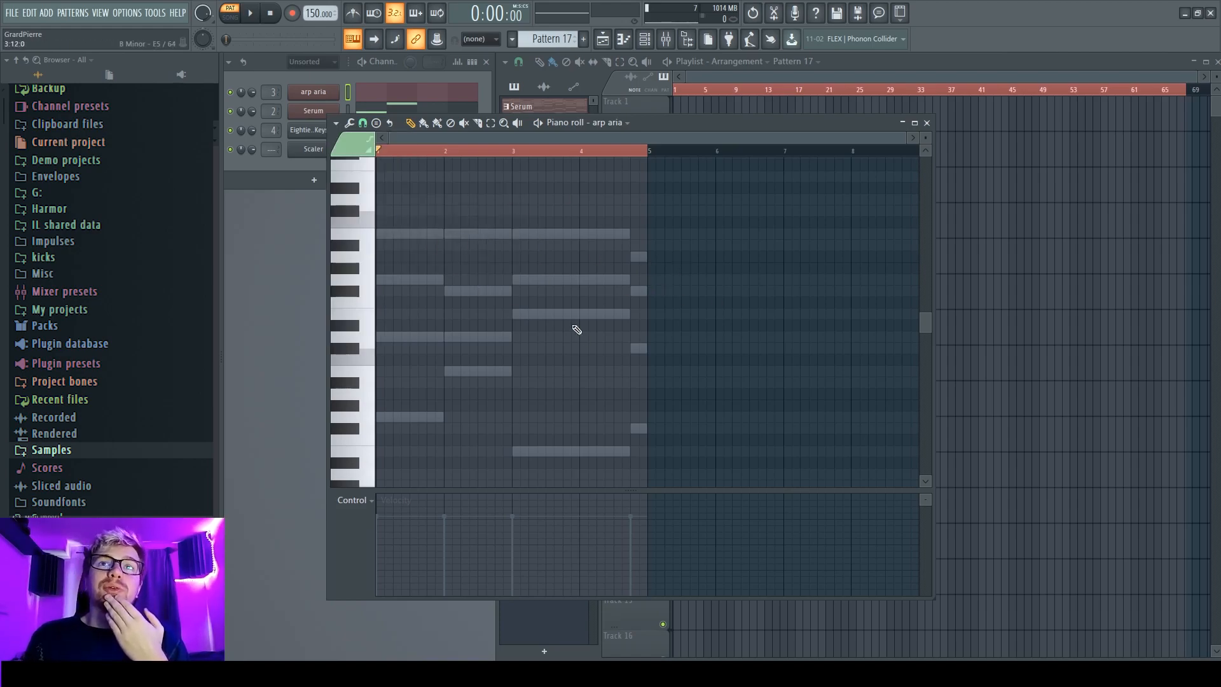
{"action": "double_click", "coordinate": [684, 120]}
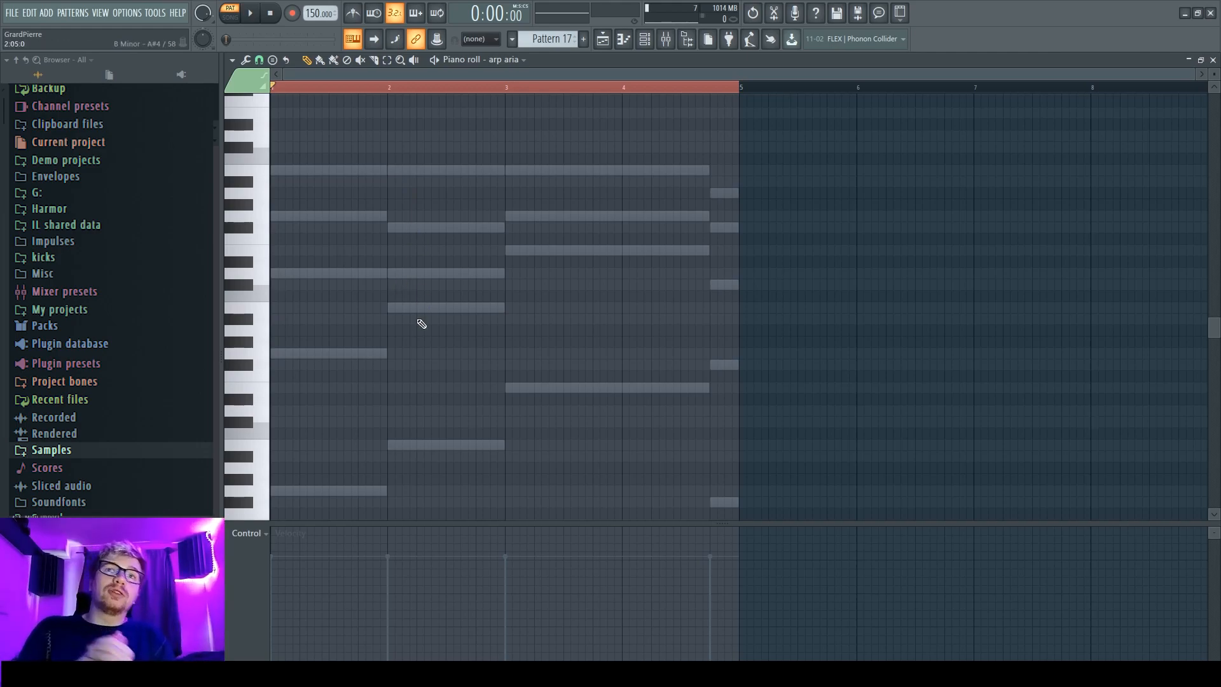
- Draw a repeating B5, D5, G5, G4 arpeggio across bar 1 over the ghost chord, using notes 0:01:5 long
{"action": "left_click", "coordinate": [305, 170]}
{"action": "left_click_drag", "start_coordinate": [396, 173], "coordinate": [313, 174]}
{"action": "scroll", "coordinate": [283, 178], "scroll_direction": "up", "scroll_amount": 4}
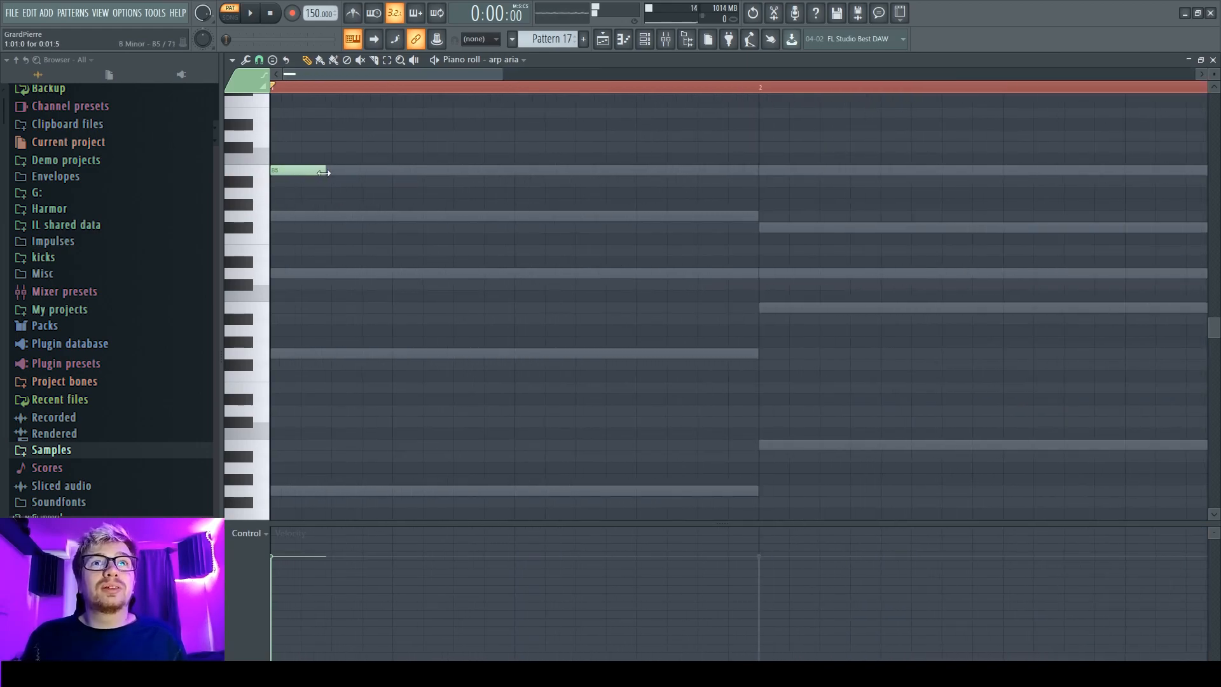
{"action": "left_click", "coordinate": [334, 273]}
{"action": "left_click", "coordinate": [397, 216]}
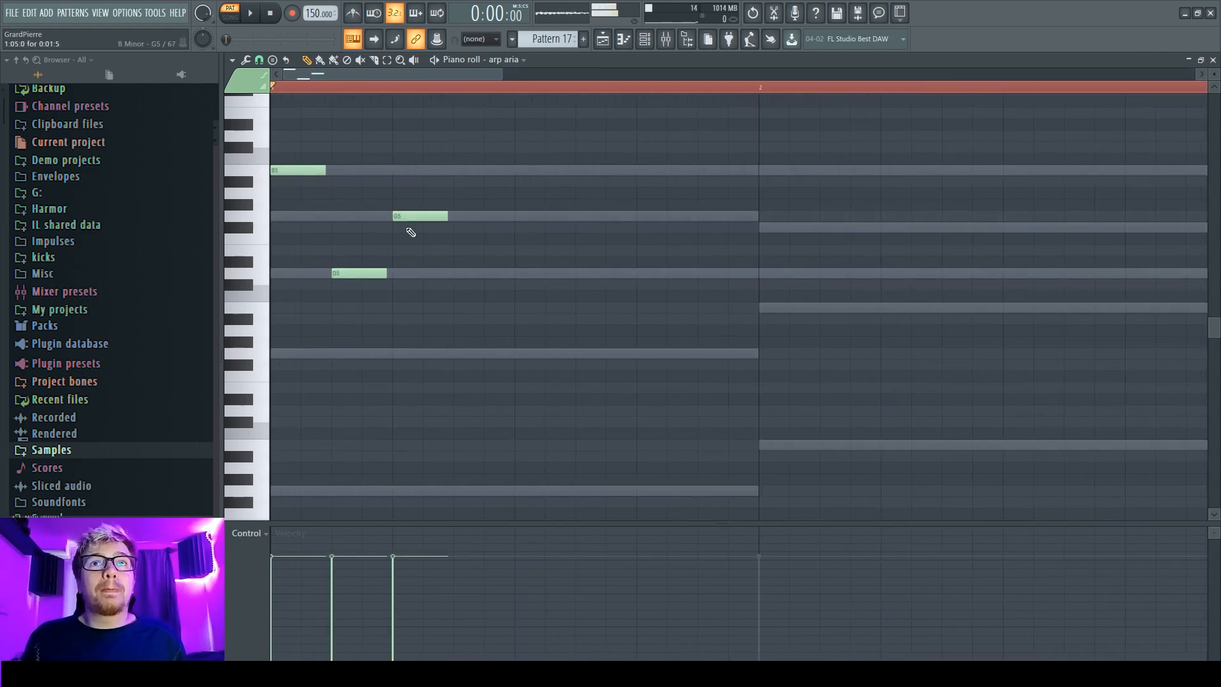
{"action": "left_click", "coordinate": [458, 354]}
{"action": "left_click", "coordinate": [517, 171]}
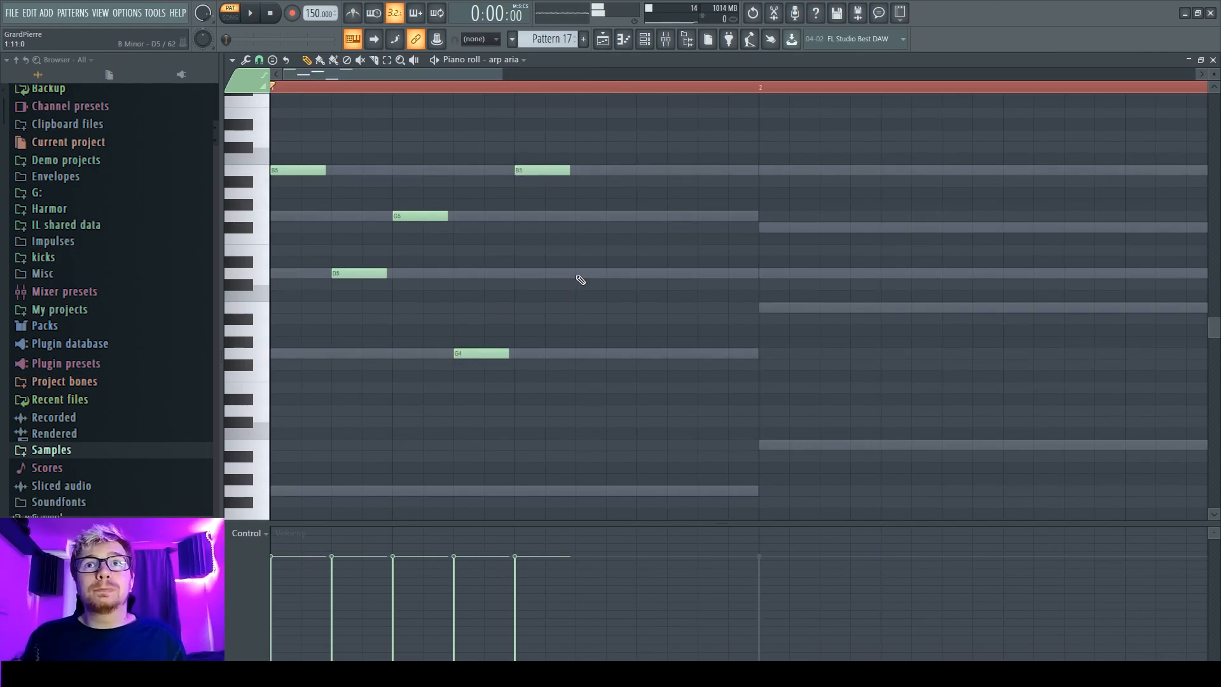
{"action": "left_click", "coordinate": [580, 274]}
{"action": "left_click", "coordinate": [639, 217]}
{"action": "left_click", "coordinate": [700, 354]}
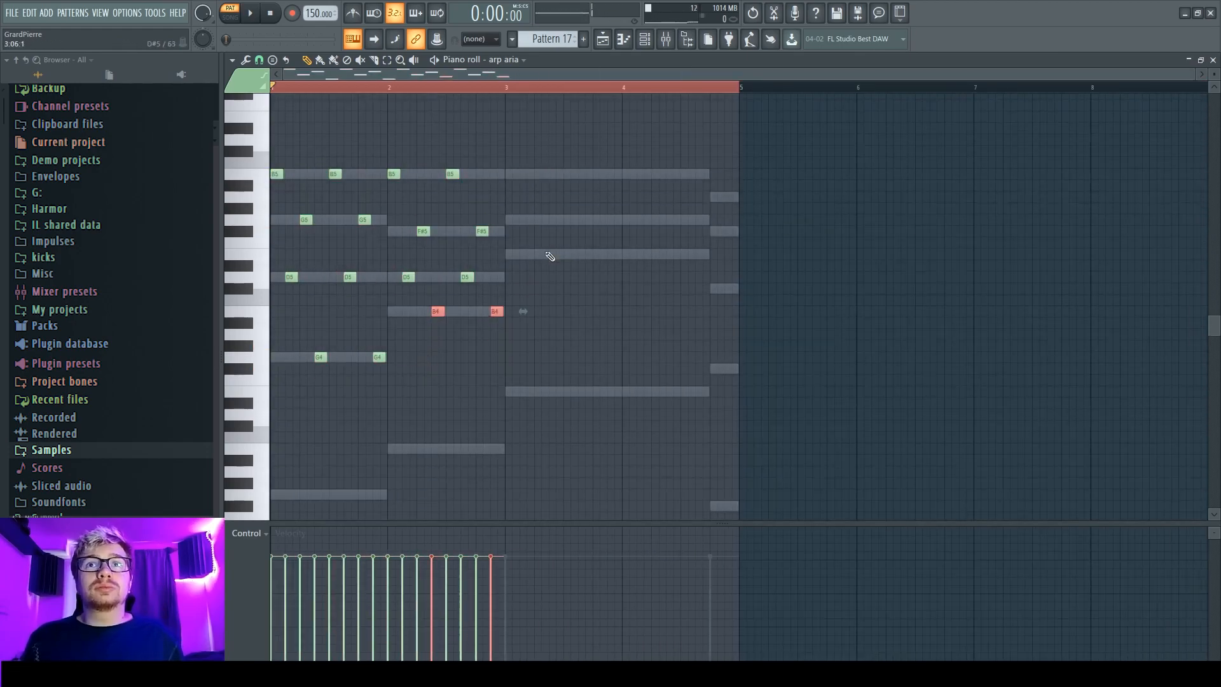
- Repeat the bar 2 arpeggio in bar 3, raising its F#5 notes to G5 and its D5 notes to E5
{"action": "left_click", "coordinate": [537, 231]}
{"action": "left_click", "coordinate": [596, 231]}
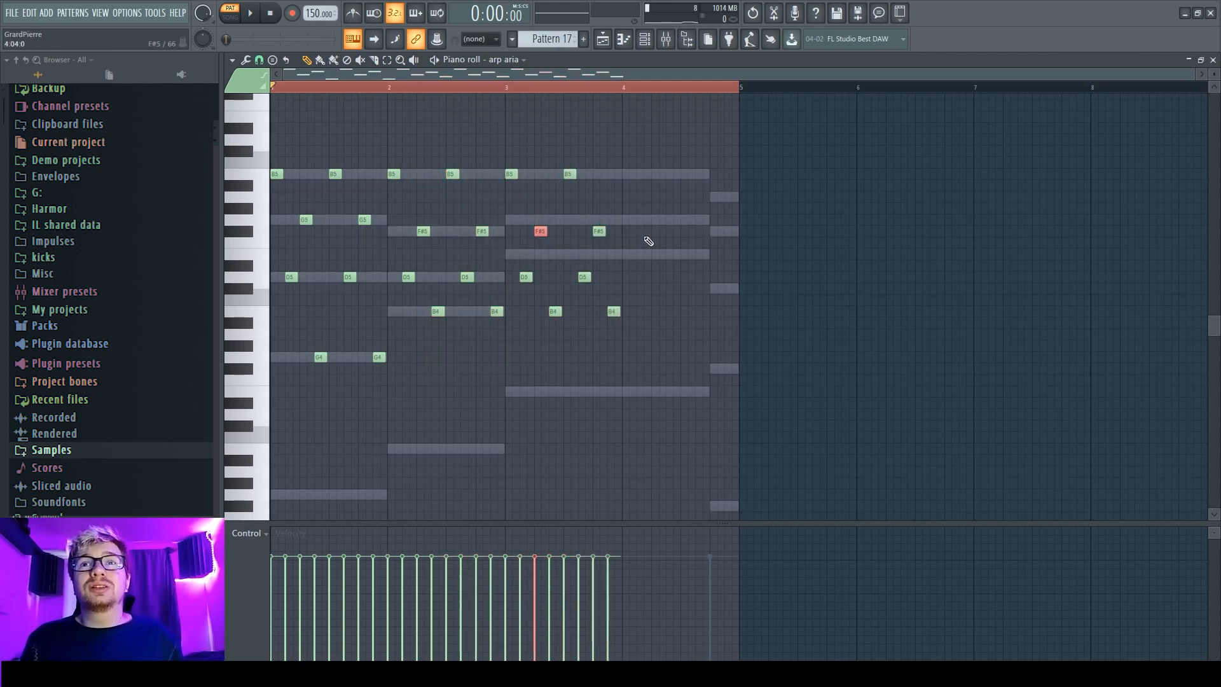
{"action": "left_click_drag", "start_coordinate": [639, 244], "coordinate": [537, 220]}
{"action": "key", "text": "shift+Up"}
{"action": "left_click_drag", "start_coordinate": [620, 287], "coordinate": [517, 272]}
{"action": "key", "text": "shift+Up"}
{"action": "key", "text": "shift+Up"}
- Lower the B4 arpeggio notes in bar 3 to E4 and repeat that bar's arpeggio in bar 4
{"action": "left_click_drag", "start_coordinate": [633, 321], "coordinate": [541, 311]}
{"action": "key", "text": "shift+Down"}
{"action": "key", "text": "shift+Down"}
{"action": "key", "text": "shift+Down"}
{"action": "key", "text": "shift+Down"}
{"action": "key", "text": "shift+Down"}
{"action": "key", "text": "shift+Down"}
{"action": "key", "text": "shift+Down"}
{"action": "scroll", "coordinate": [543, 312], "scroll_direction": "down", "scroll_amount": 2}
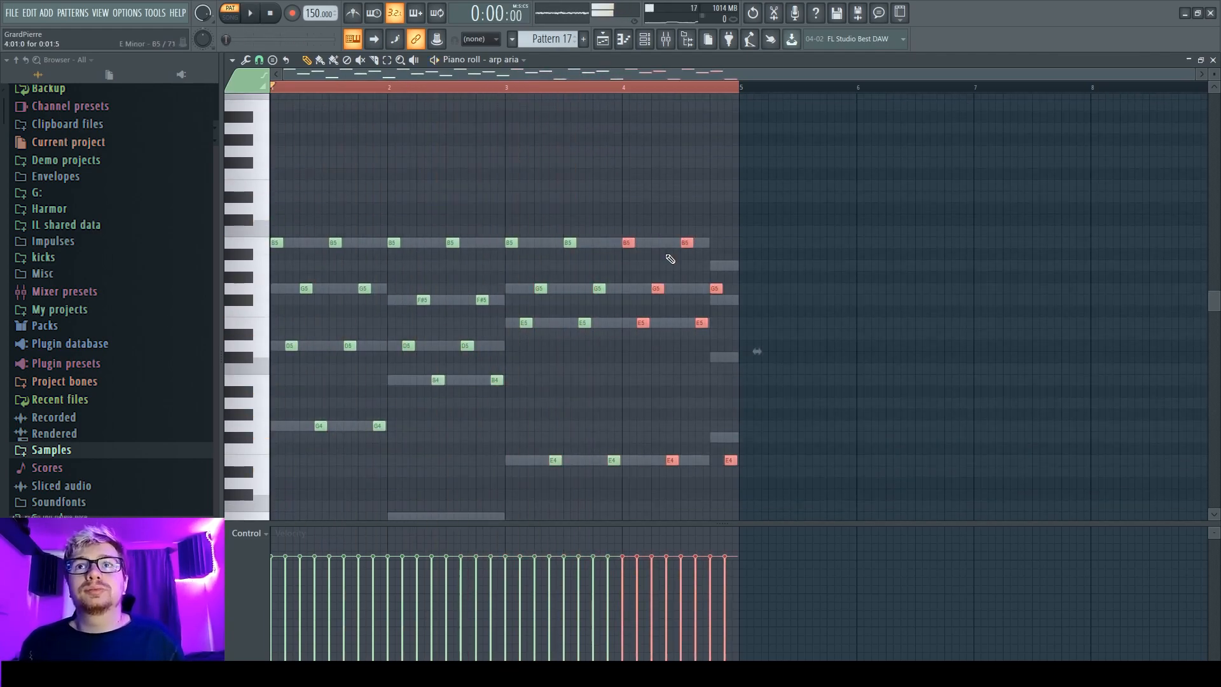
- Match the last two arpeggio notes of bar 4 to the final chord as F#5 and F#4 while auditioning the pattern
{"action": "left_click", "coordinate": [731, 437]}
{"action": "key", "text": "space"}
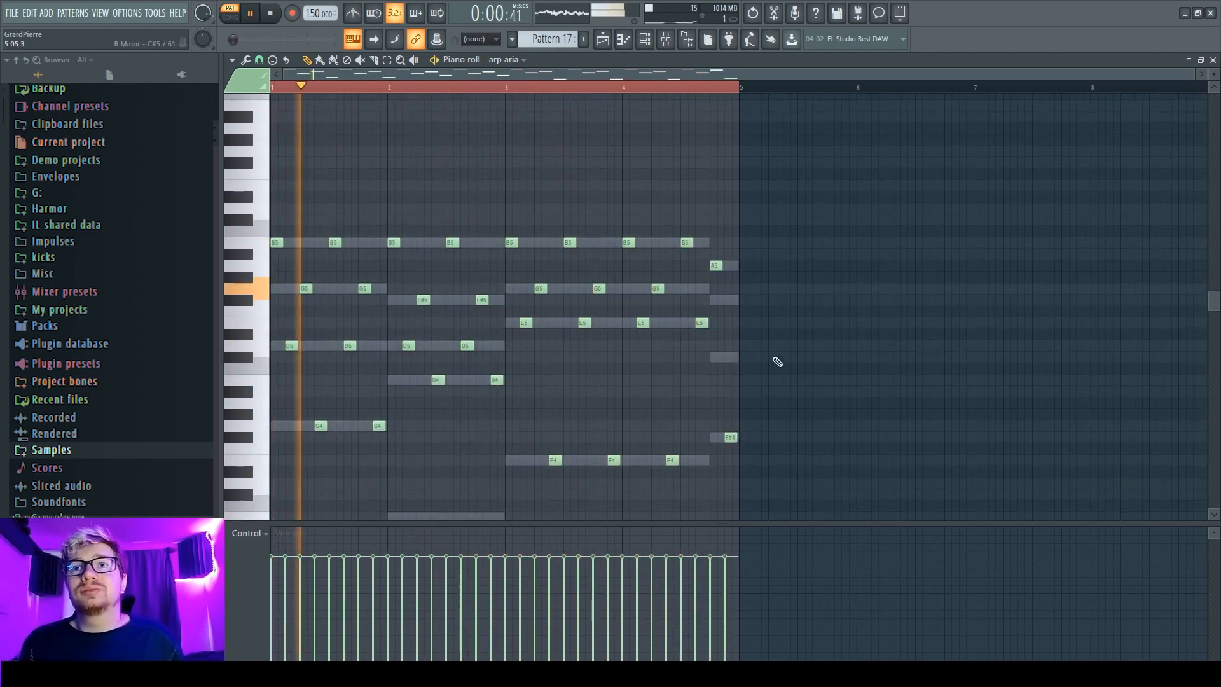
{"action": "double_click", "coordinate": [714, 267]}
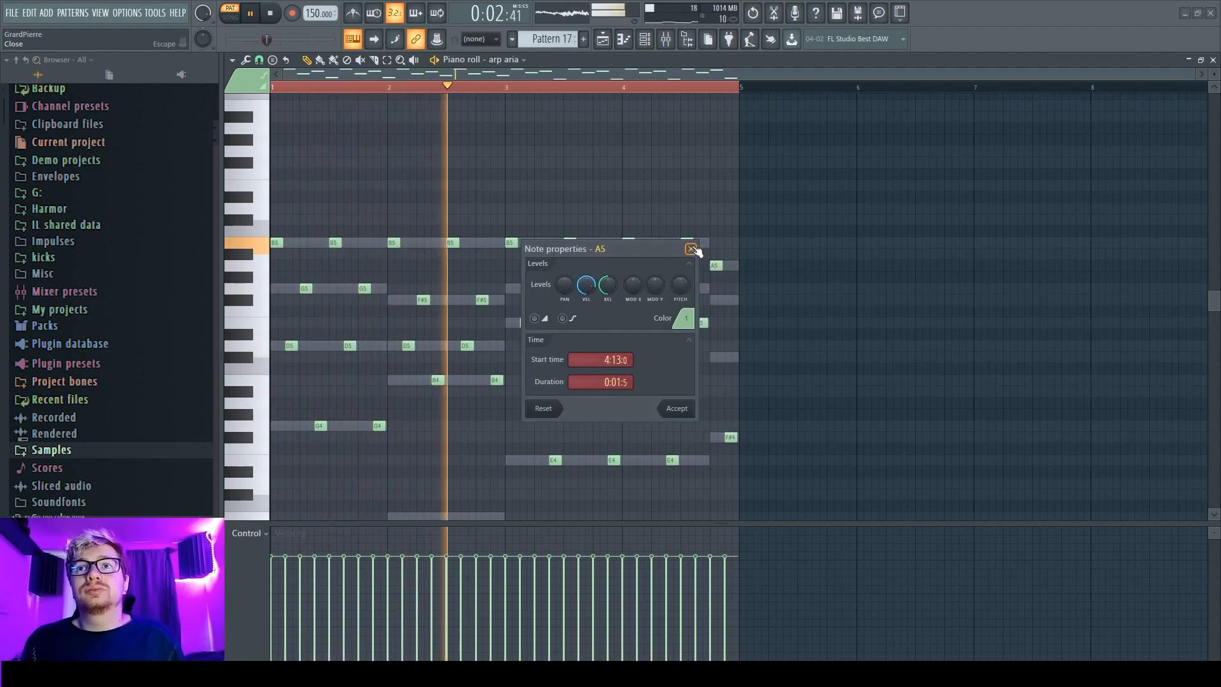
{"action": "left_click", "coordinate": [692, 248]}
{"action": "left_click_drag", "start_coordinate": [715, 266], "coordinate": [716, 300]}
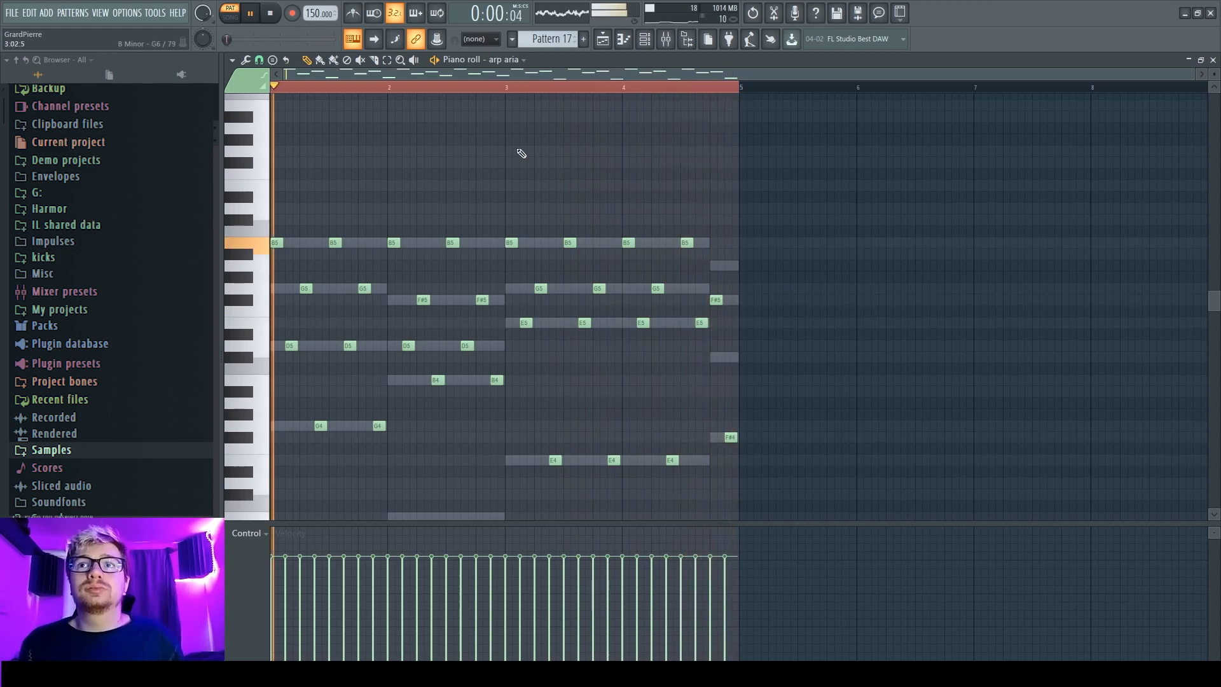
{"action": "left_click", "coordinate": [271, 13]}
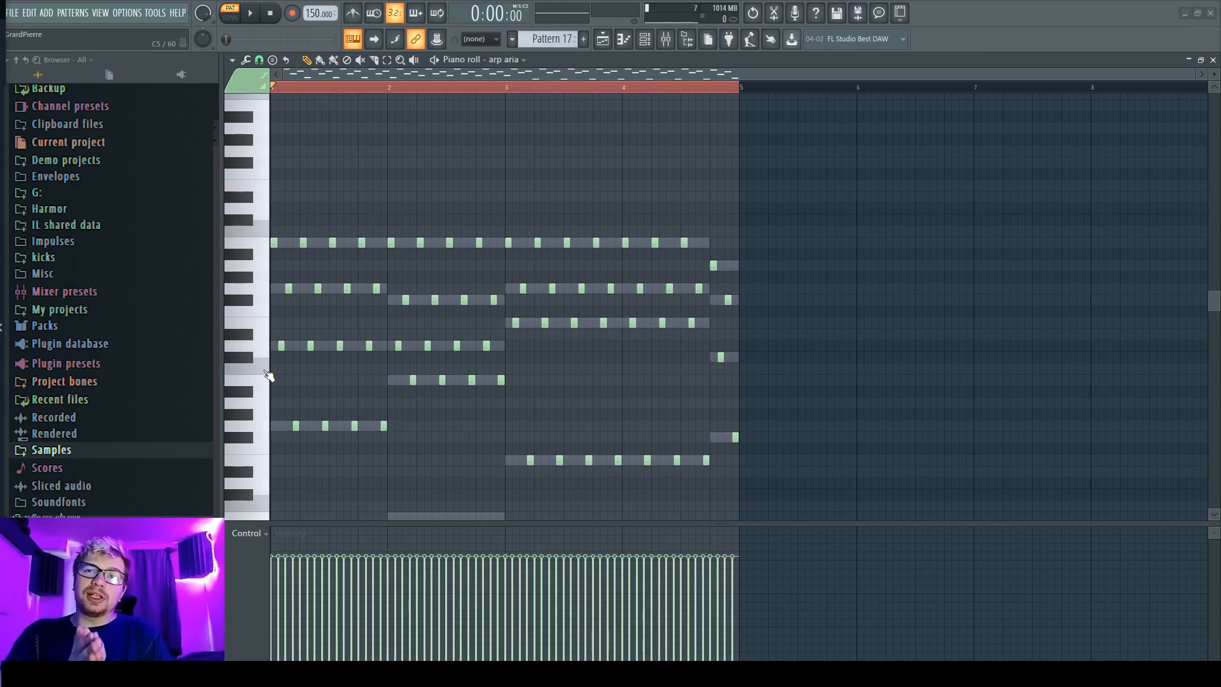
- Replace the existing four-bar arpeggio with a descending six-note run of B5, G5, D5, B4, G4, D4 at the start of bar 1
{"action": "left_click_drag", "start_coordinate": [811, 486], "coordinate": [270, 226]}
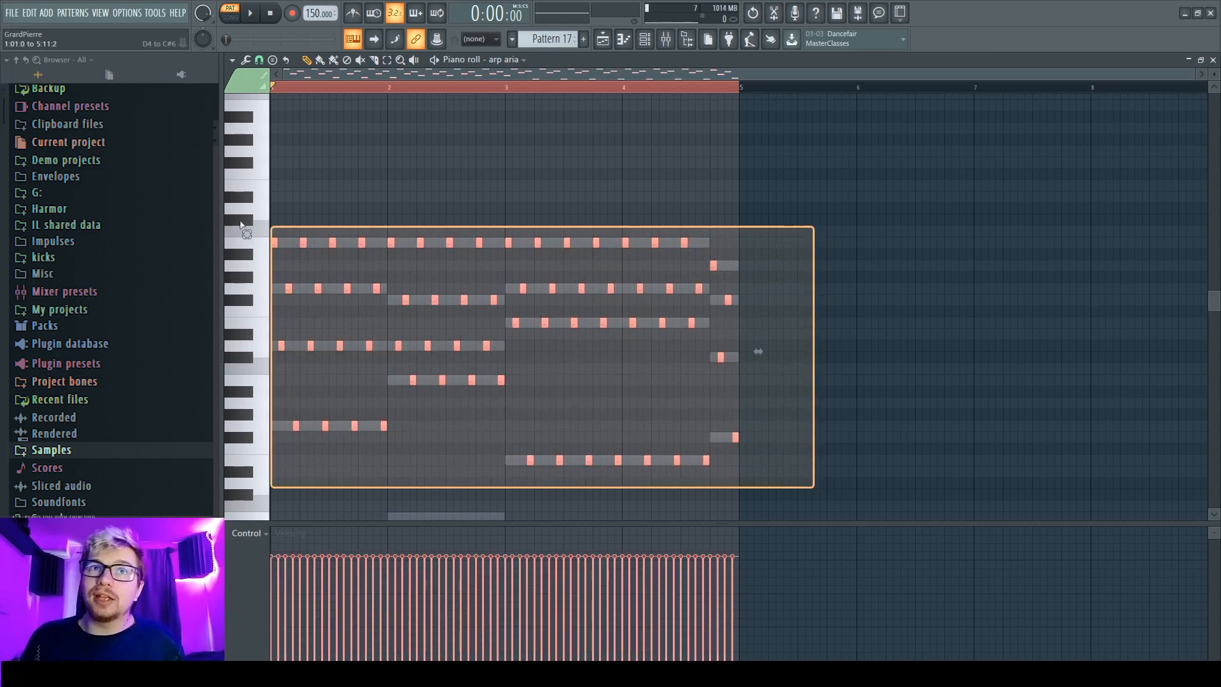
{"action": "key", "text": "Delete"}
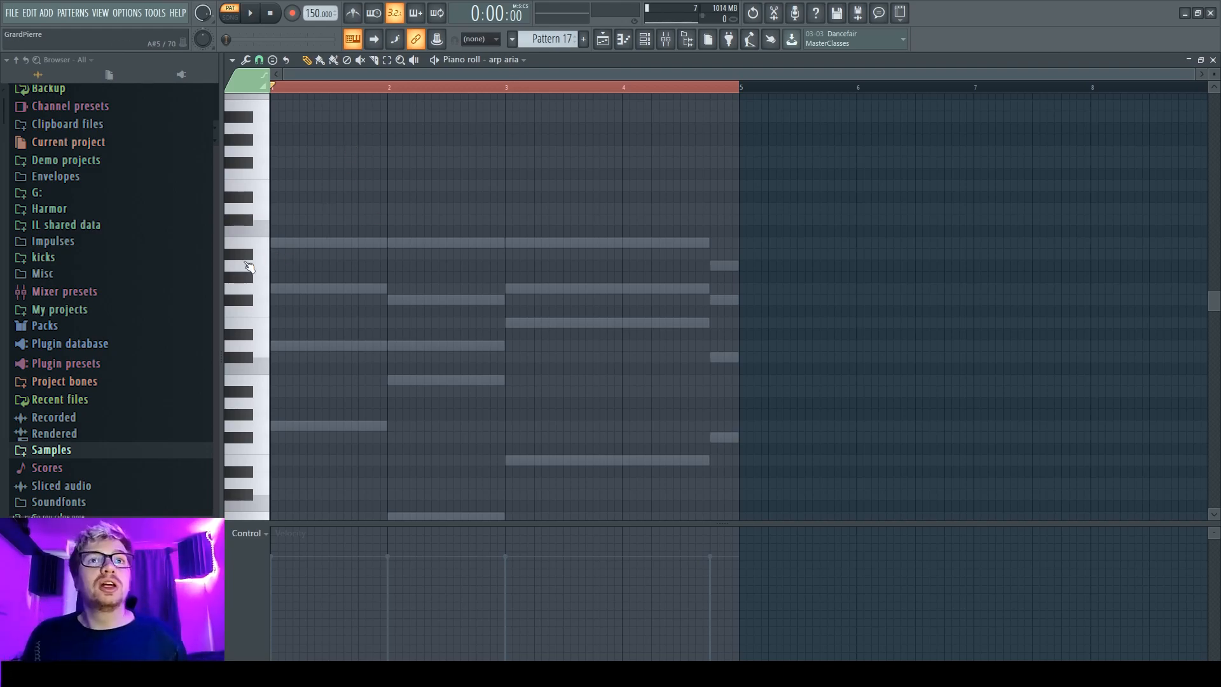
{"action": "scroll", "coordinate": [324, 237], "scroll_direction": "up", "scroll_amount": 5}
{"action": "left_click", "coordinate": [285, 243]}
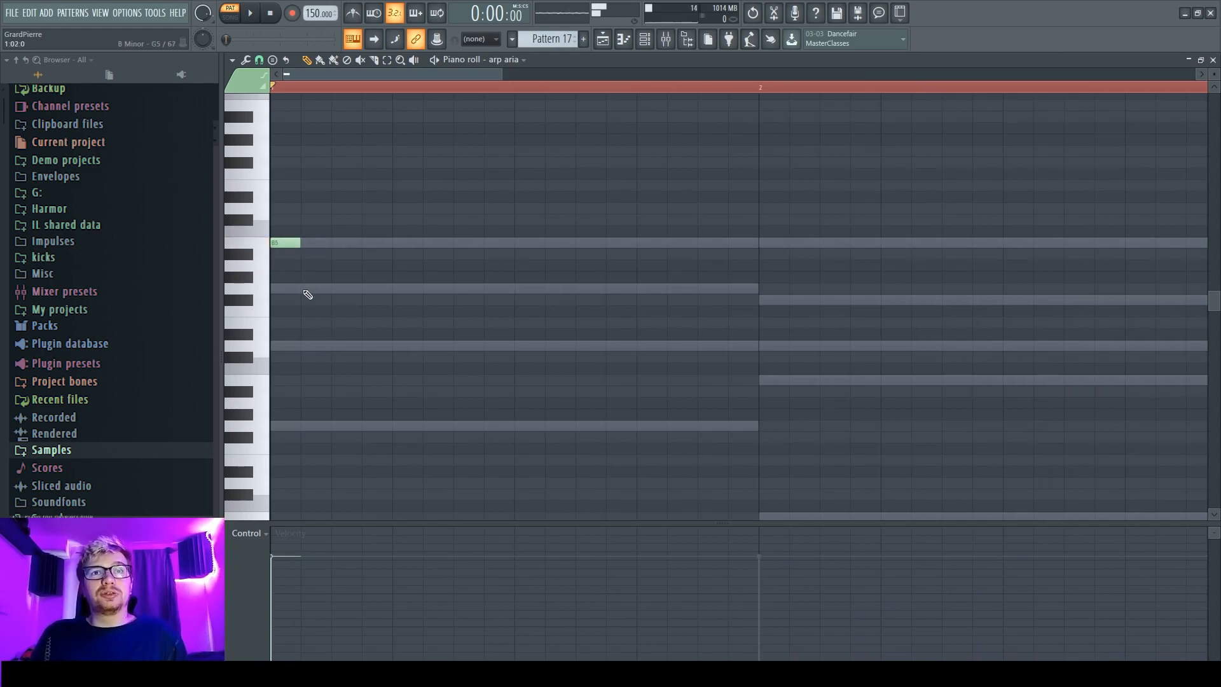
{"action": "left_click", "coordinate": [307, 290]}
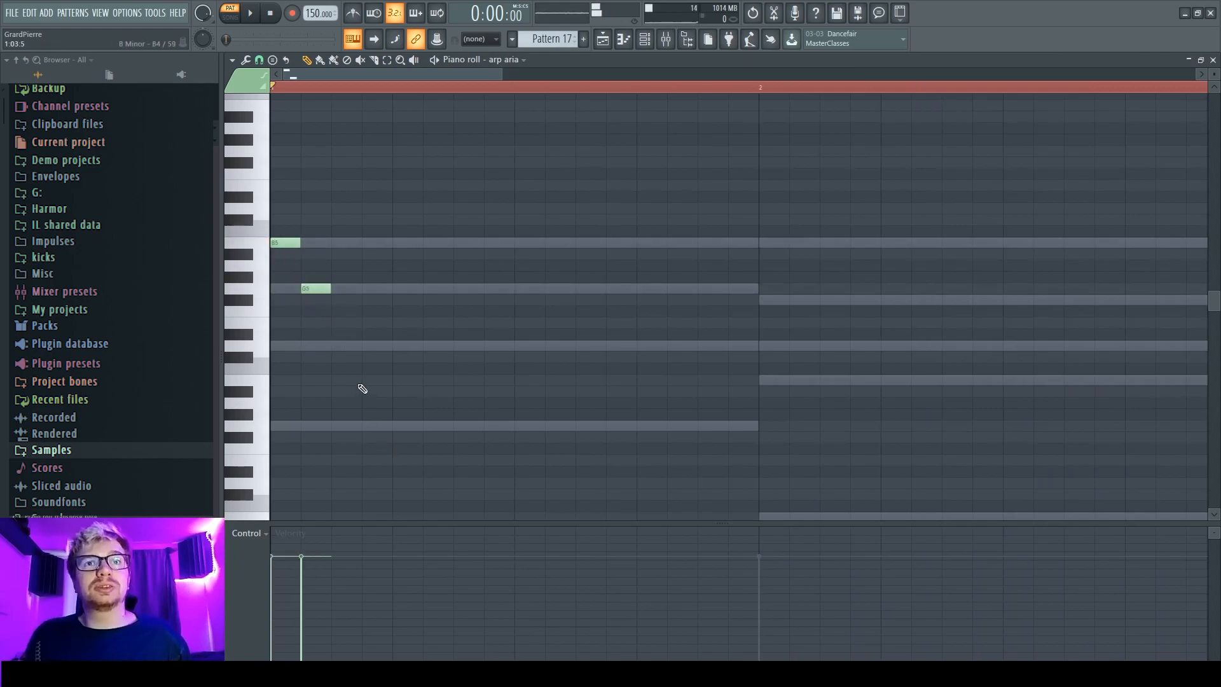
{"action": "left_click", "coordinate": [339, 346]}
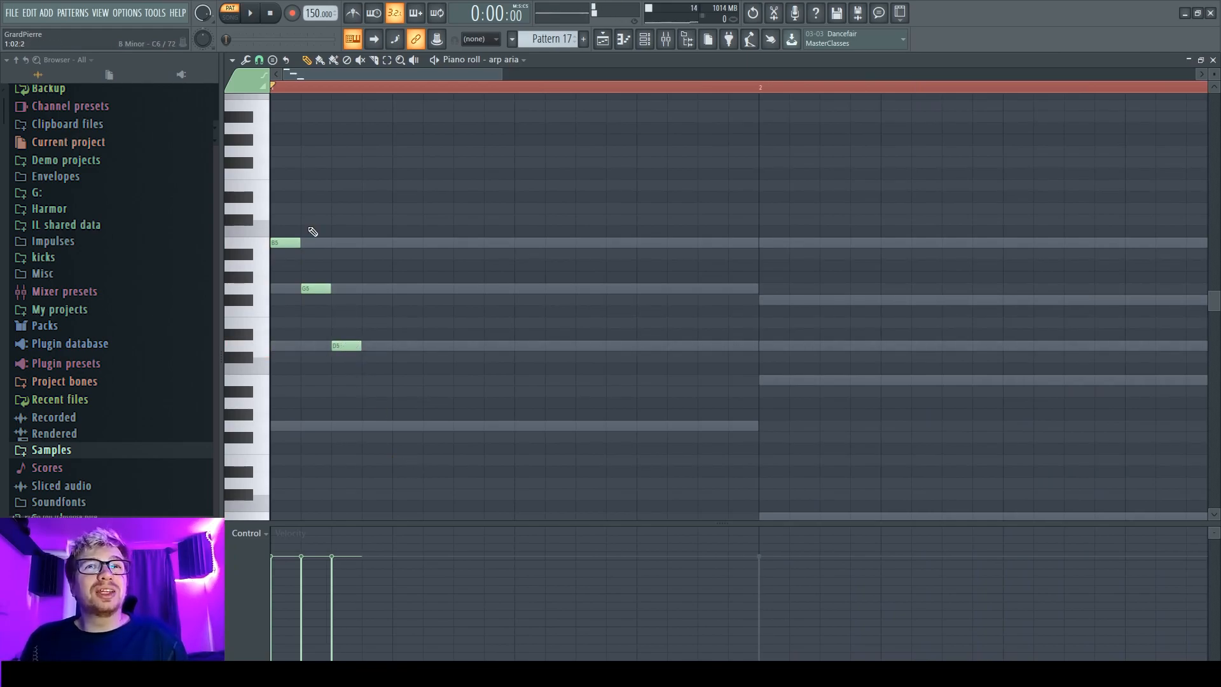
{"action": "left_click", "coordinate": [366, 381]}
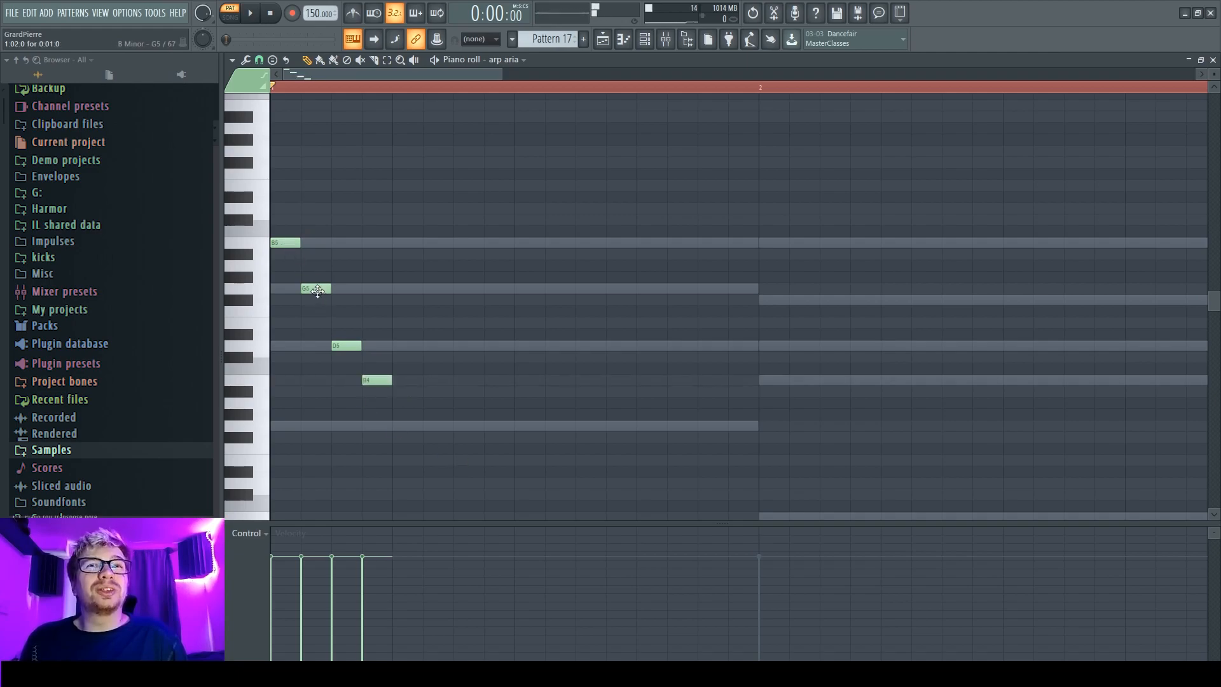
{"action": "left_click", "coordinate": [398, 427]}
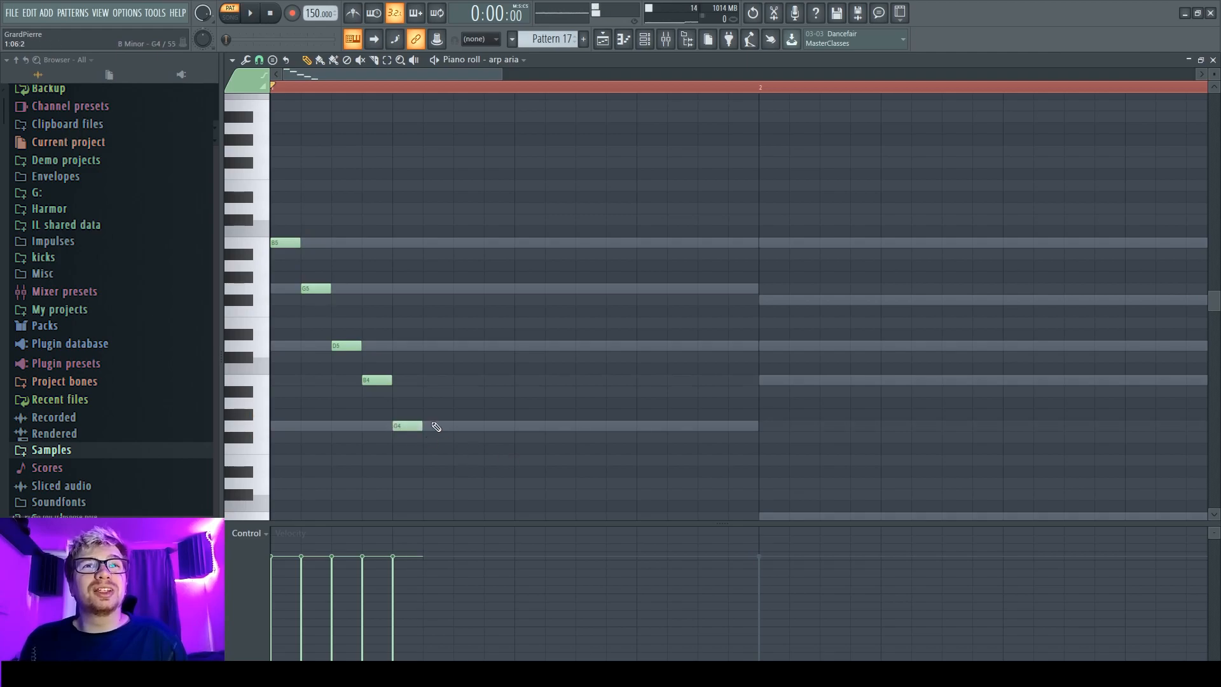
{"action": "left_click", "coordinate": [427, 484]}
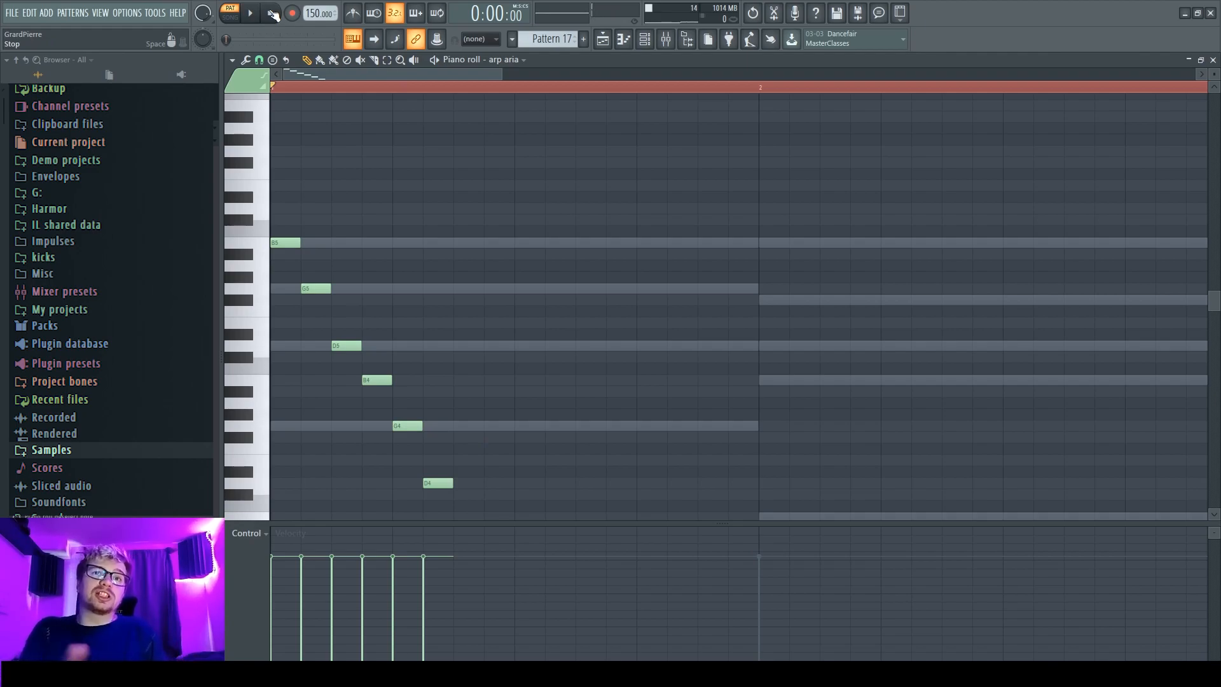
- Repeat the six-note run to fill bar 1, deleting the copied G4 and D4 notes that extend into bar 2
{"action": "key", "text": "ctrl+a"}
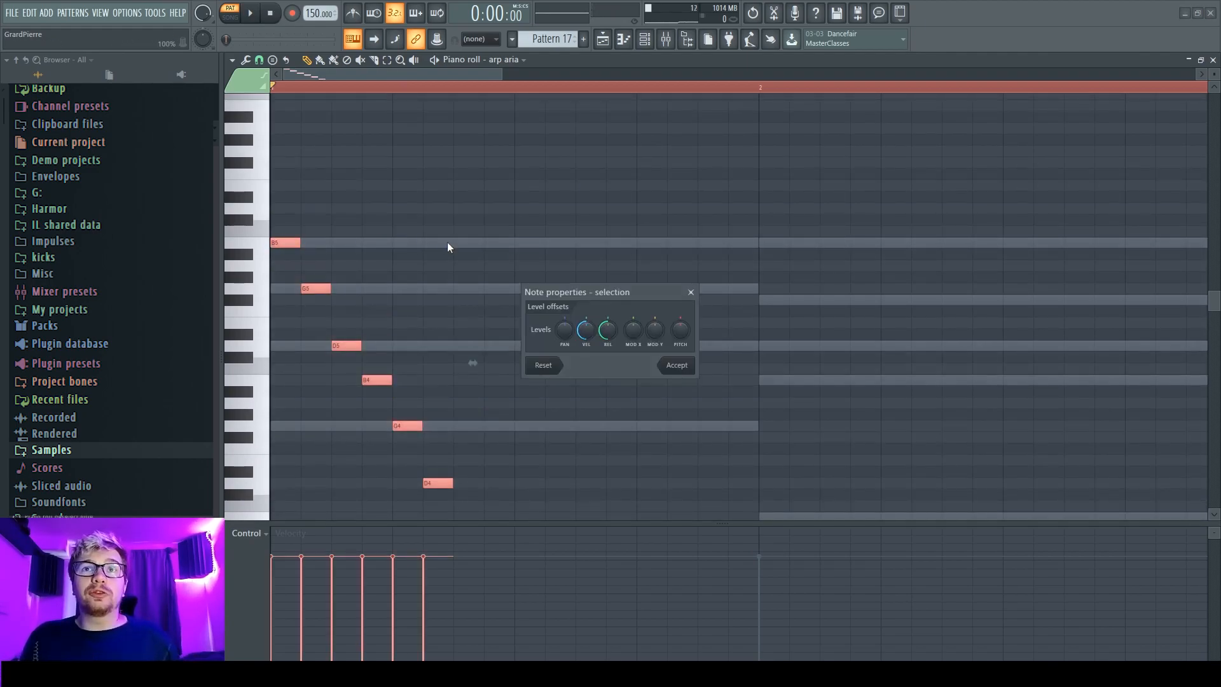
{"action": "left_click_drag", "start_coordinate": [284, 242], "coordinate": [649, 239]}
{"action": "right_click", "coordinate": [783, 425]}
{"action": "right_click", "coordinate": [803, 478]}
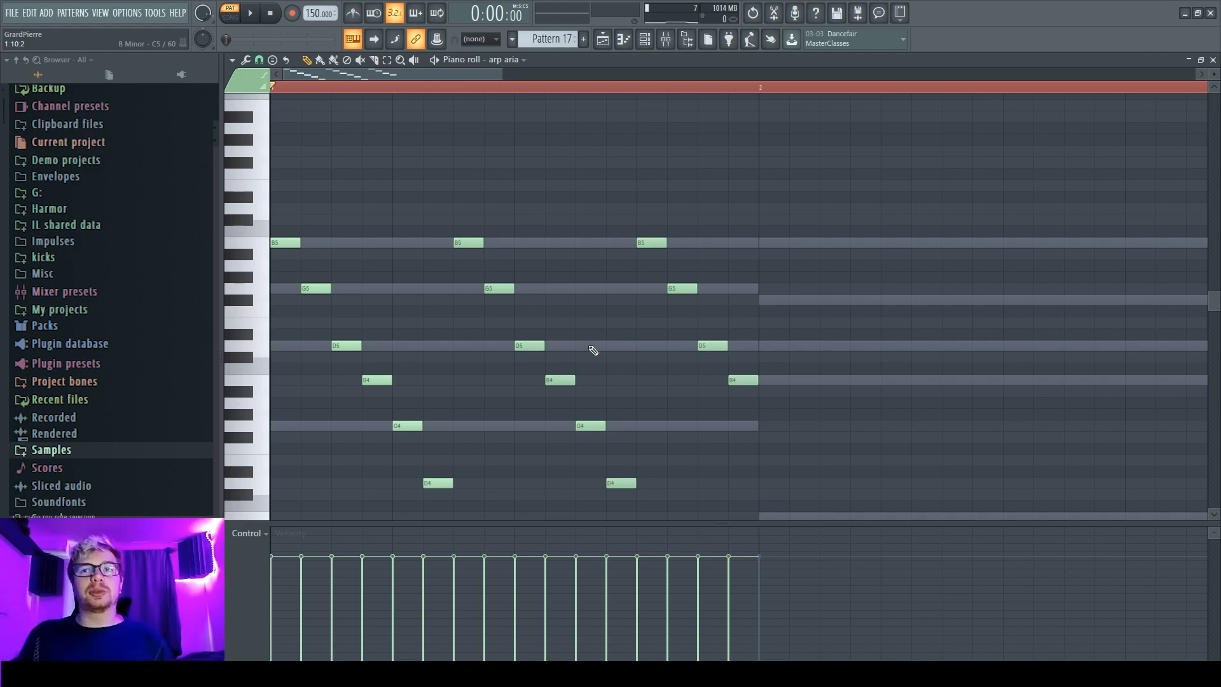
- Copy the bar 1 arpeggio into bar 2 and lower its G5 notes to F#5 to match the ghost chord
{"action": "scroll", "coordinate": [667, 258], "scroll_direction": "down", "scroll_amount": 5}
{"action": "left_click_drag", "start_coordinate": [472, 499], "coordinate": [260, 235]}
{"action": "left_click", "coordinate": [260, 235], "text": "ctrl"}
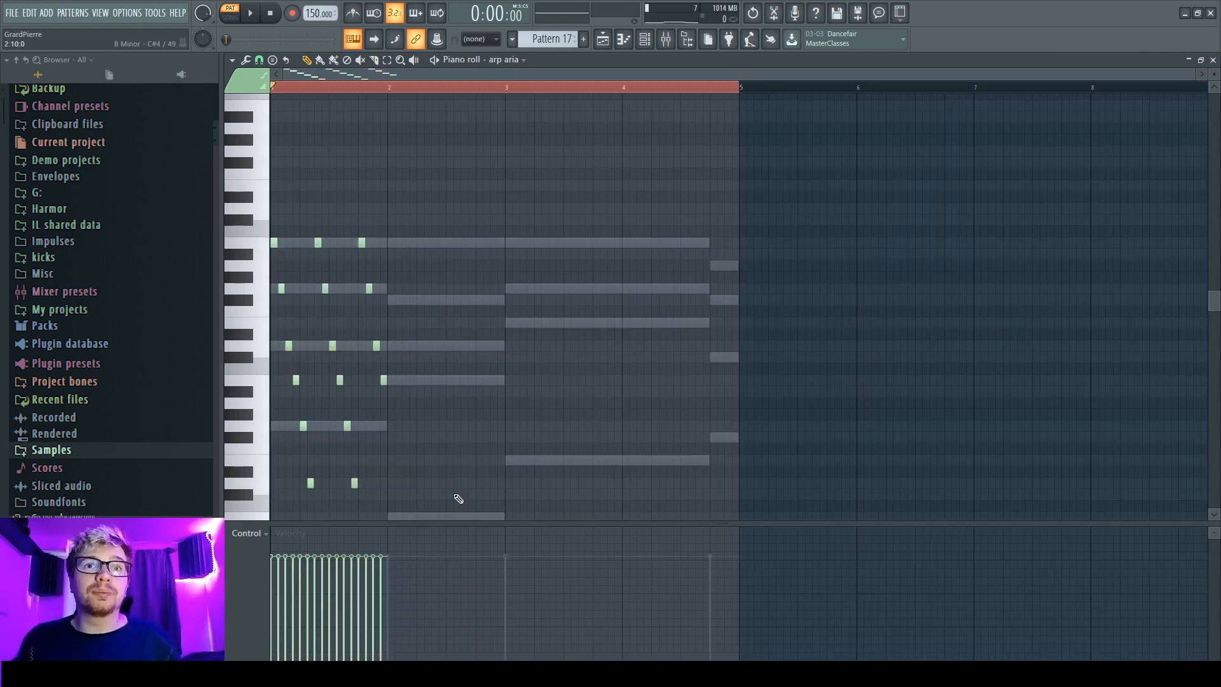
{"action": "mouse_move", "coordinate": [458, 498]}
{"action": "left_mouse_down"}
{"action": "mouse_move", "coordinate": [272, 204]}
{"action": "mouse_move", "coordinate": [272, 240]}
{"action": "mouse_move", "coordinate": [389, 235]}
{"action": "left_mouse_up"}
{"action": "mouse_move", "coordinate": [526, 291]}
{"action": "left_mouse_down"}
{"action": "mouse_move", "coordinate": [536, 296]}
{"action": "mouse_move", "coordinate": [397, 291]}
{"action": "left_mouse_up"}
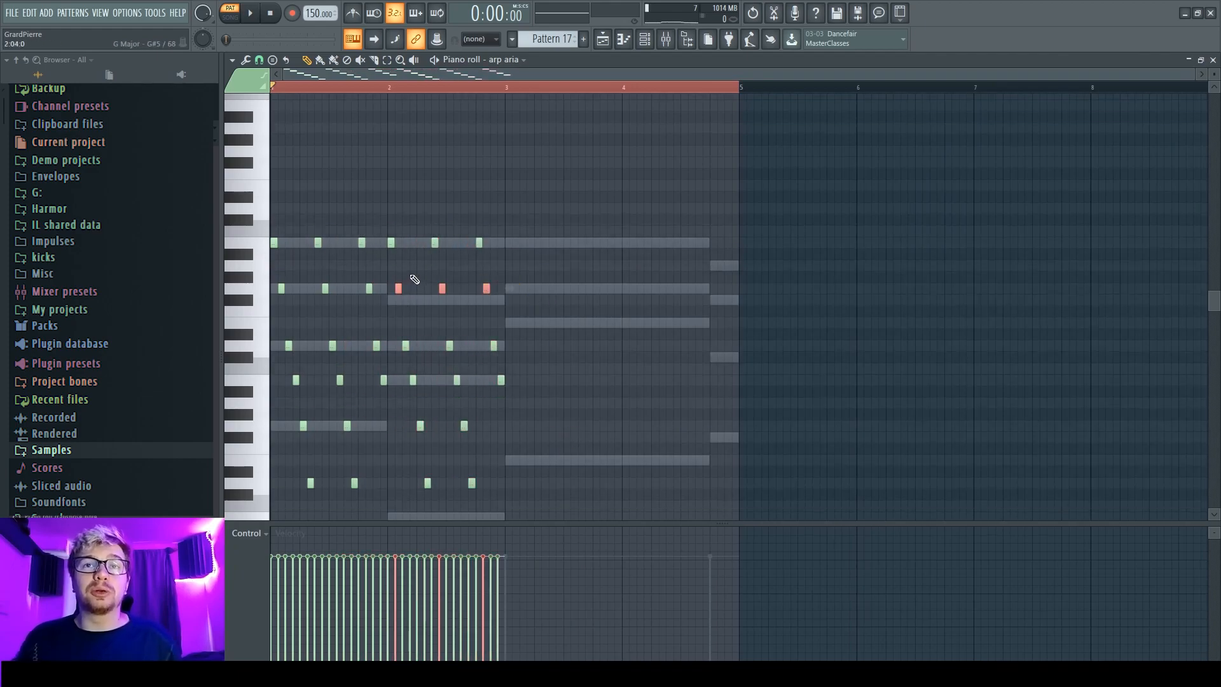
{"action": "key", "text": "Down"}
{"action": "left_click", "coordinate": [549, 343], "text": "ctrl"}
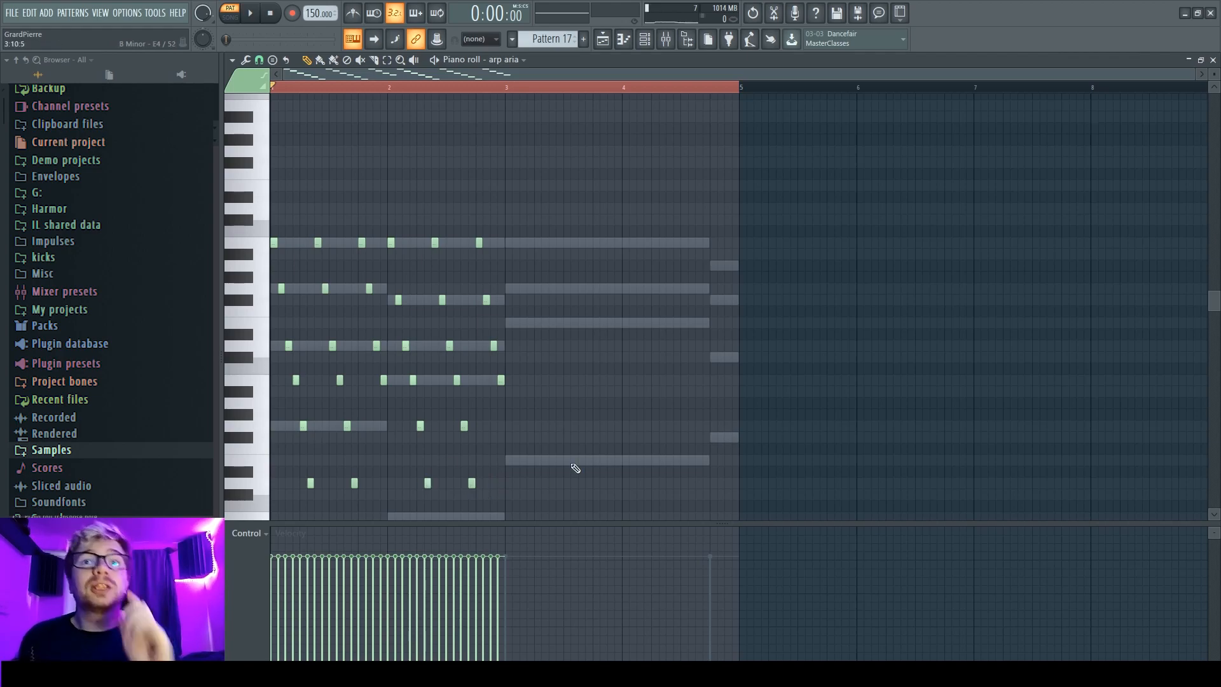
- Extend the arpeggio through bars 3 and 4, fitting it to the ghost chords with G5 and E5 notes in bar 3, and audition the pattern
{"action": "mouse_move", "coordinate": [566, 511]}
{"action": "left_mouse_down"}
{"action": "mouse_move", "coordinate": [387, 215]}
{"action": "mouse_move", "coordinate": [506, 241]}
{"action": "left_mouse_up"}
{"action": "left_click_drag", "start_coordinate": [617, 287], "coordinate": [615, 288]}
{"action": "left_click_drag", "start_coordinate": [616, 289], "coordinate": [508, 308]}
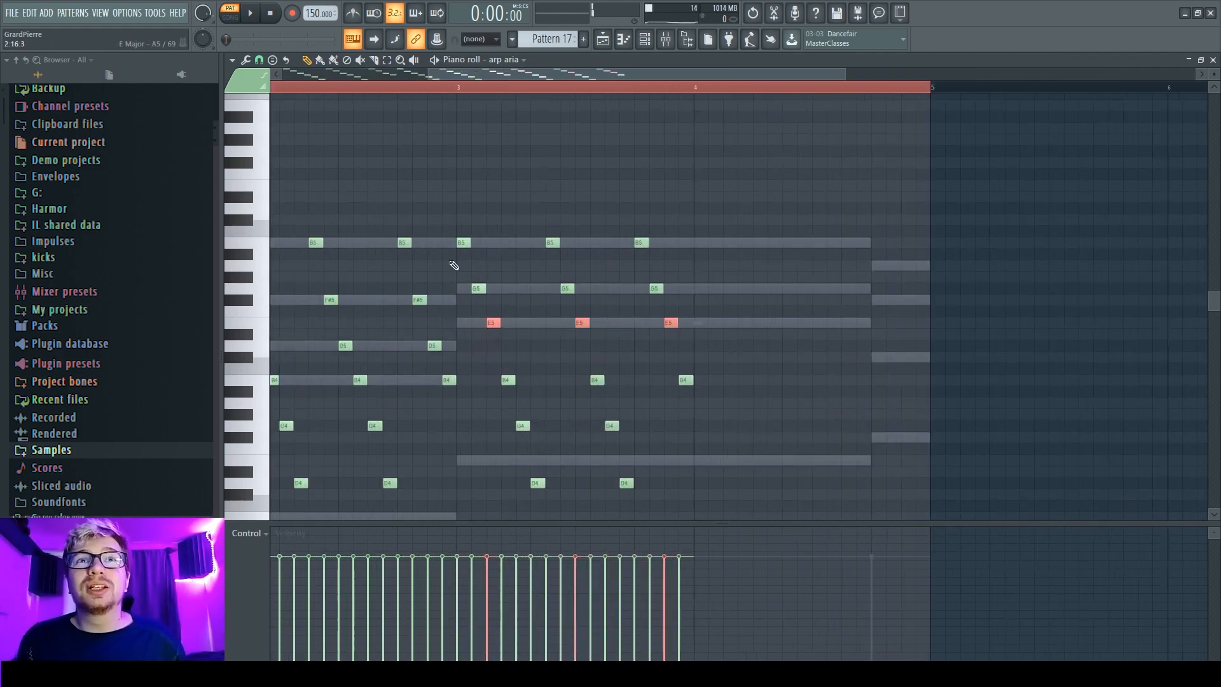
{"action": "scroll", "coordinate": [455, 264], "scroll_direction": "up", "scroll_amount": 1}
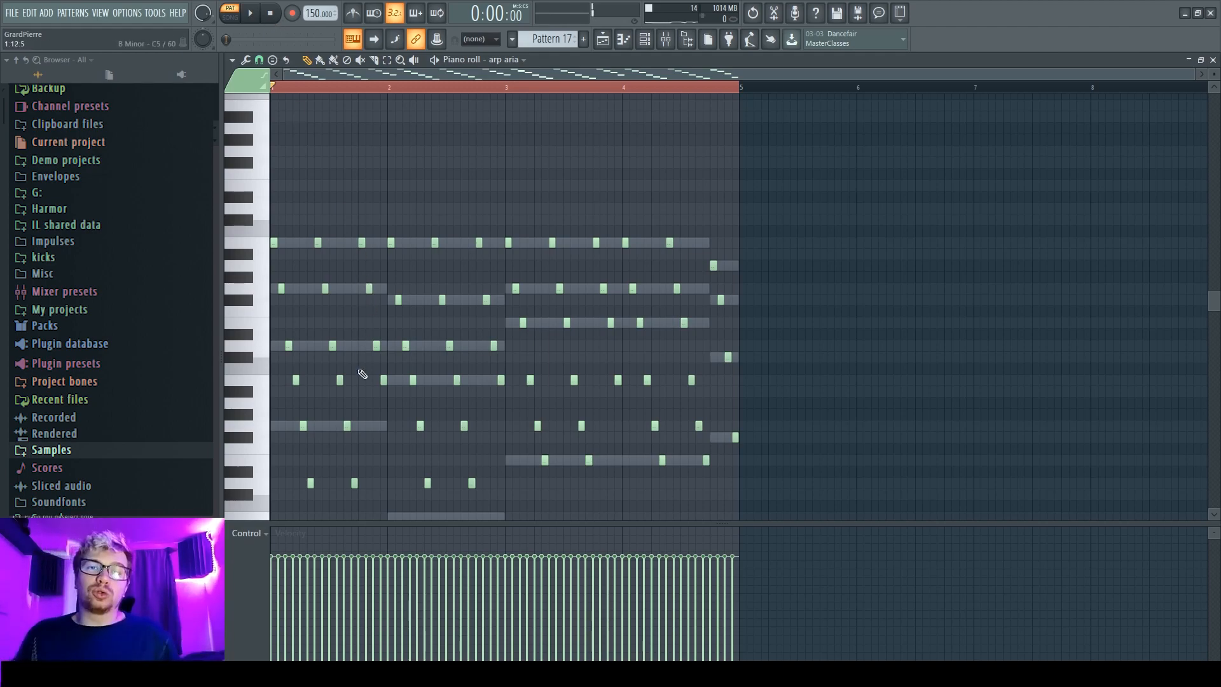
{"action": "key", "text": "space"}
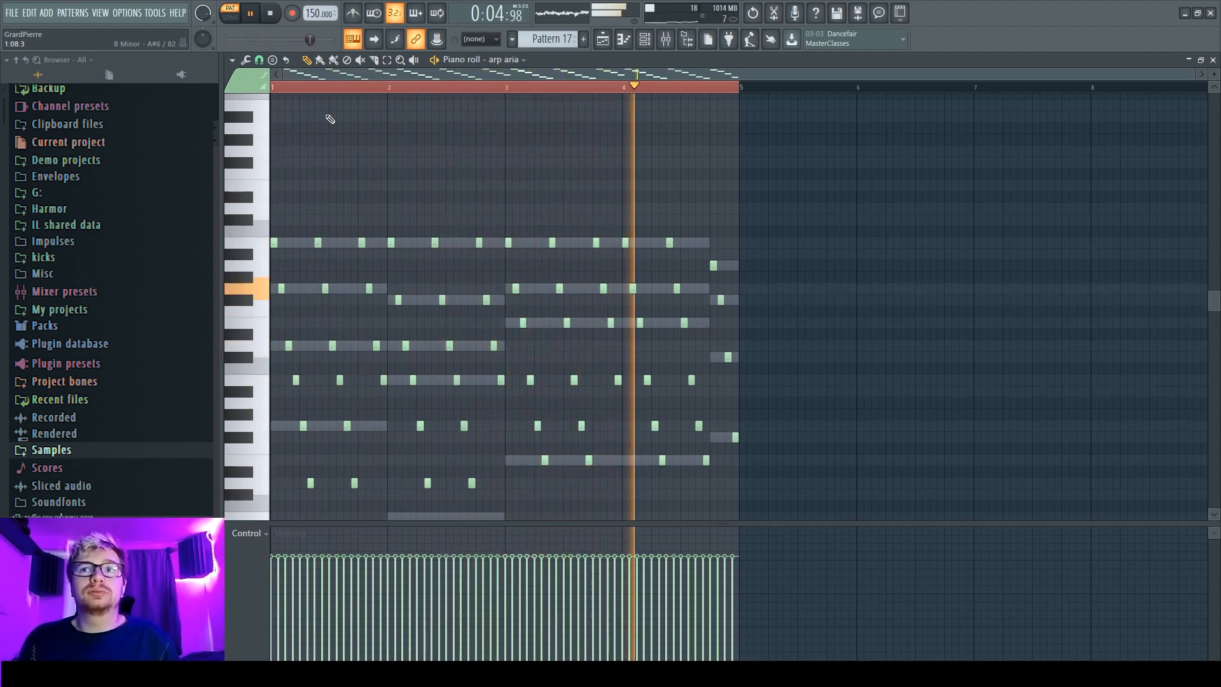
{"action": "left_click", "coordinate": [271, 13]}
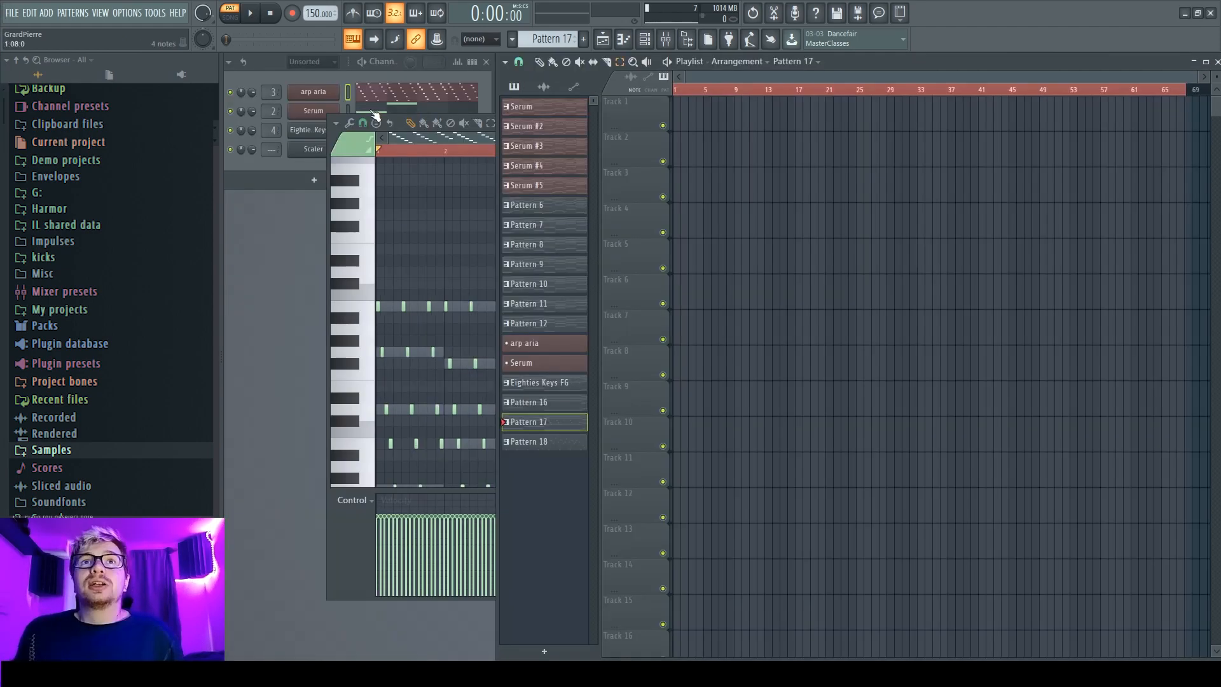
- Copy all the Eighties Keys FG chord notes into the Scaler channel's piano roll in a new pattern
{"action": "left_click", "coordinate": [398, 134]}
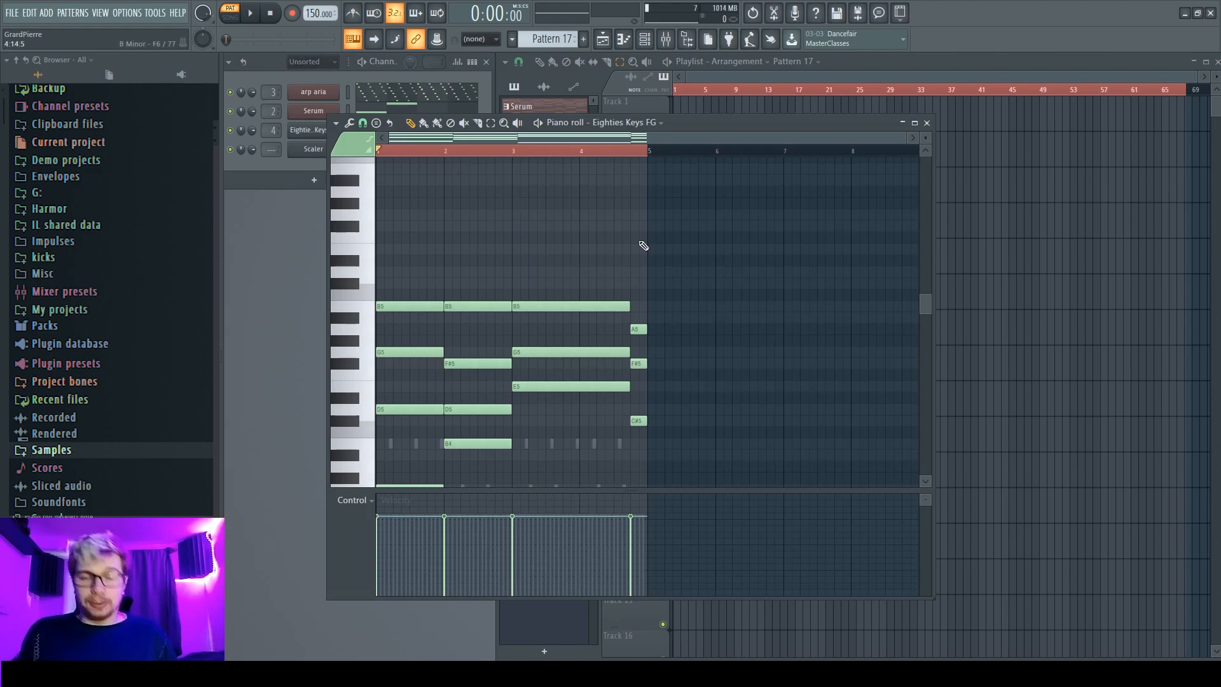
{"action": "key", "text": "ctrl+a"}
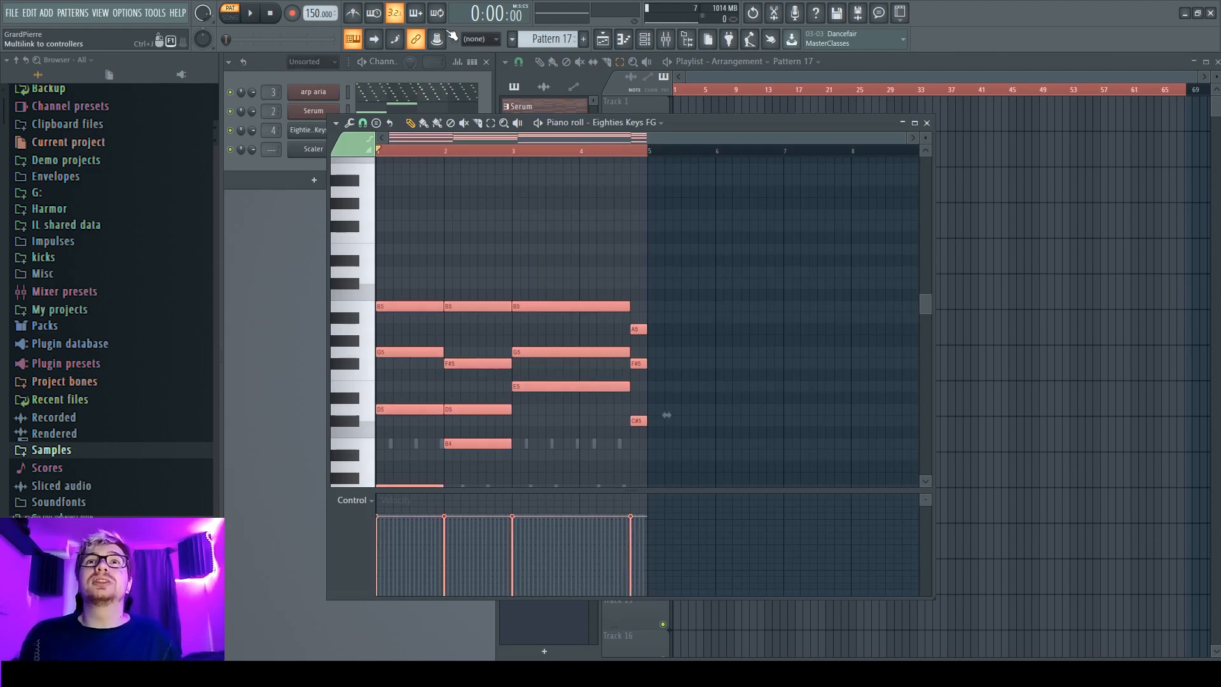
{"action": "left_click", "coordinate": [583, 38]}
{"action": "key", "text": "Return"}
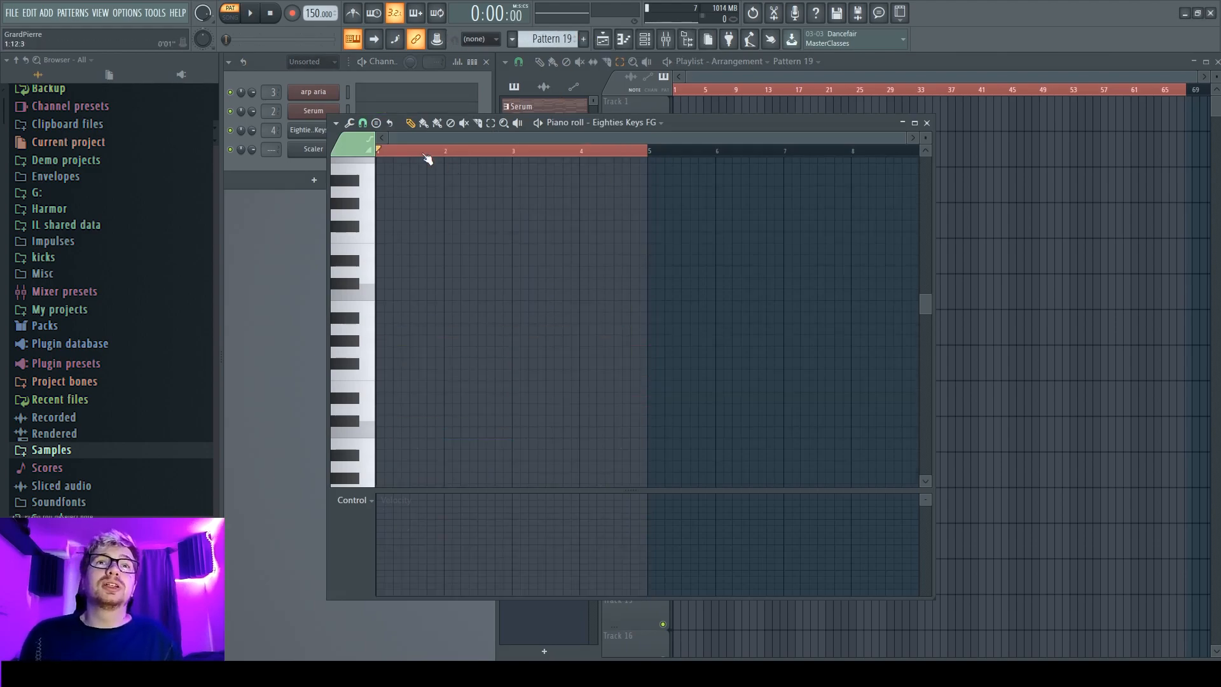
{"action": "left_click", "coordinate": [290, 164]}
{"action": "left_click", "coordinate": [342, 152]}
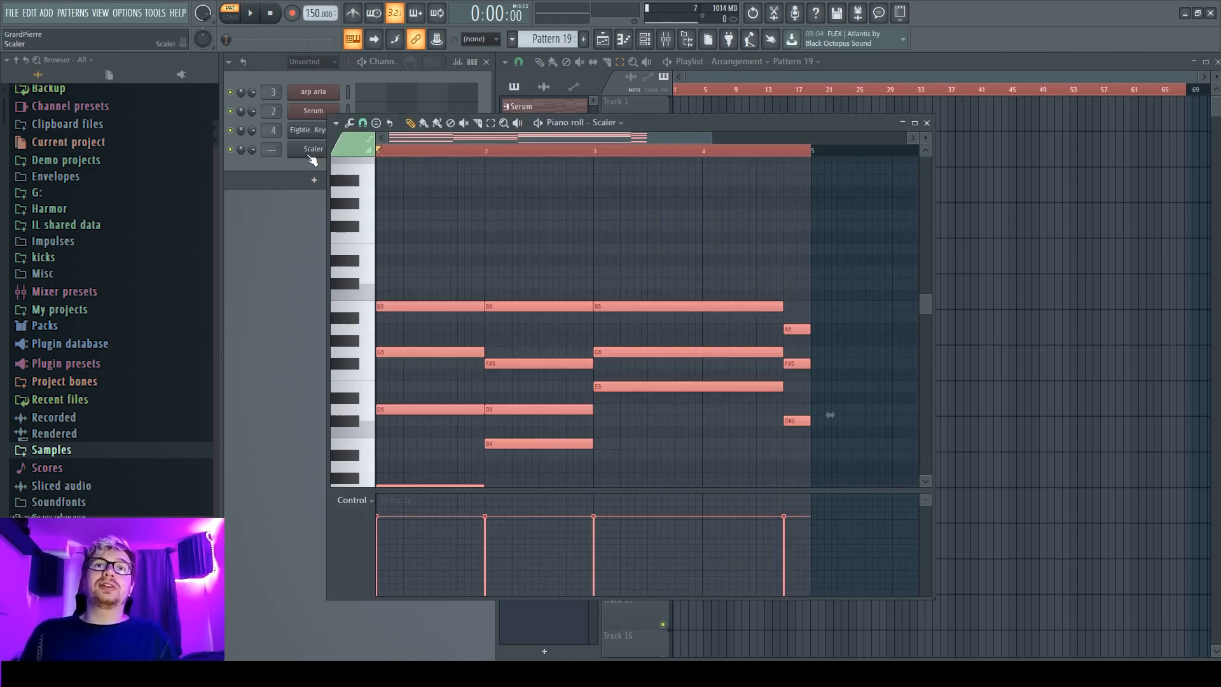
- Open the Scaler plugin, start its chord detection and play the pattern through so the chords are analysed
{"action": "left_click", "coordinate": [312, 152]}
{"action": "left_click", "coordinate": [622, 280]}
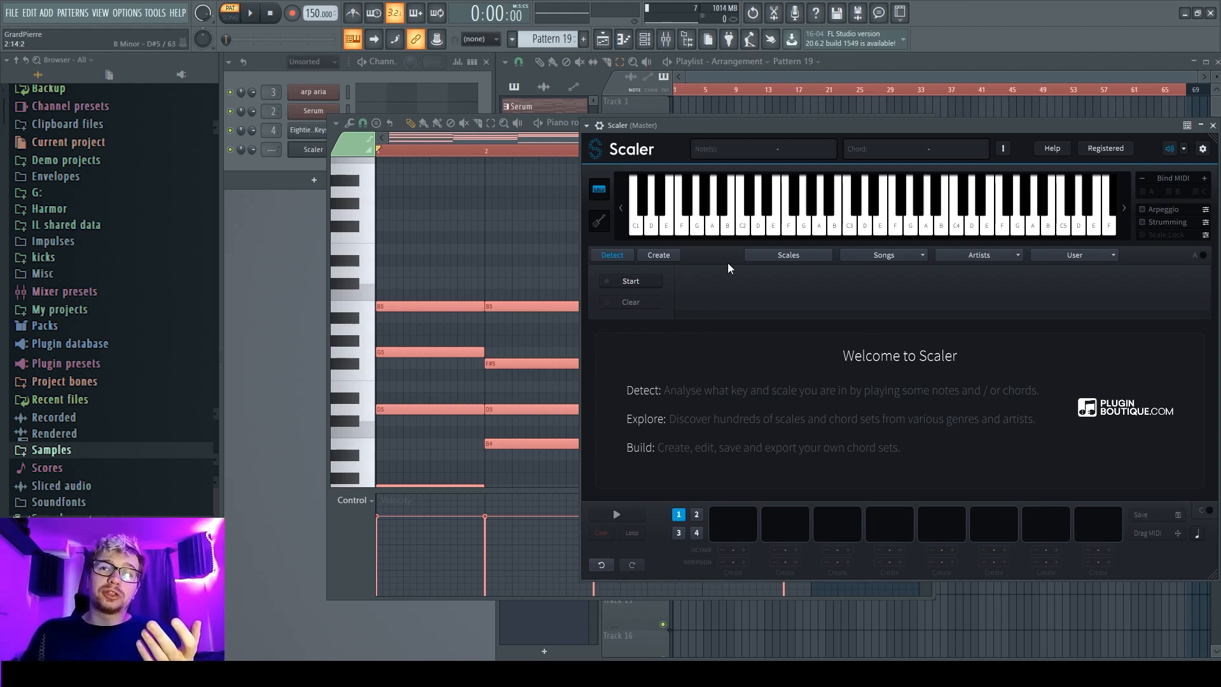
{"action": "left_click", "coordinate": [250, 14]}
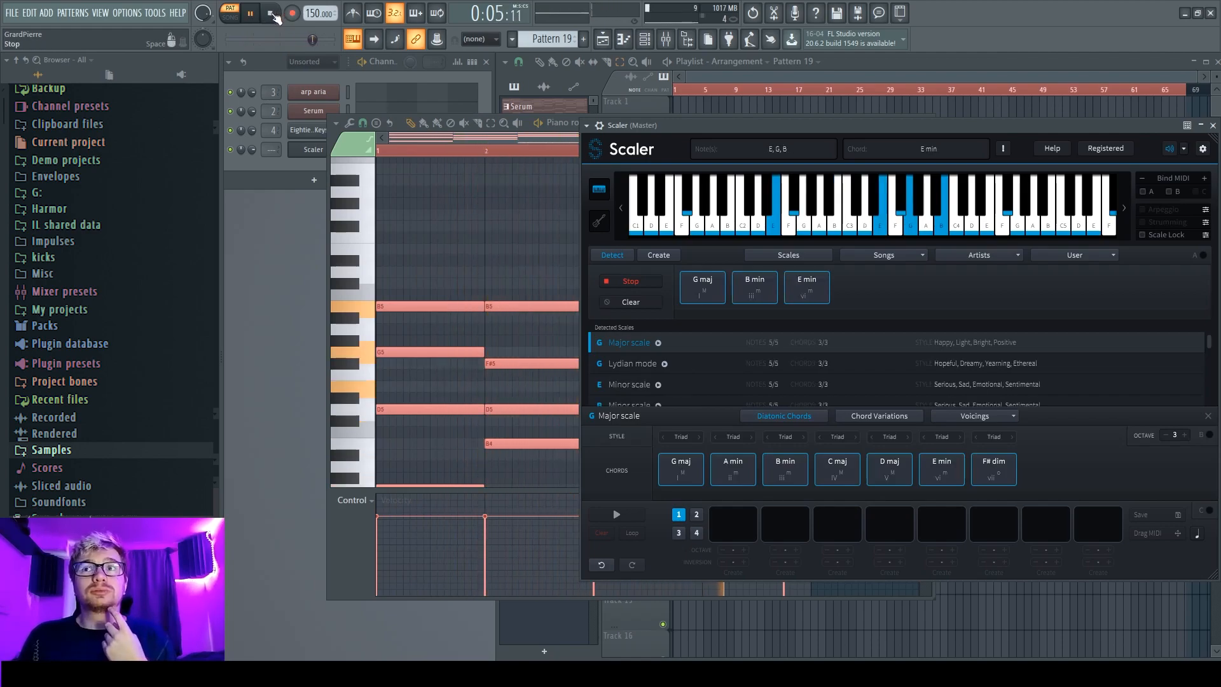
{"action": "left_click", "coordinate": [272, 14]}
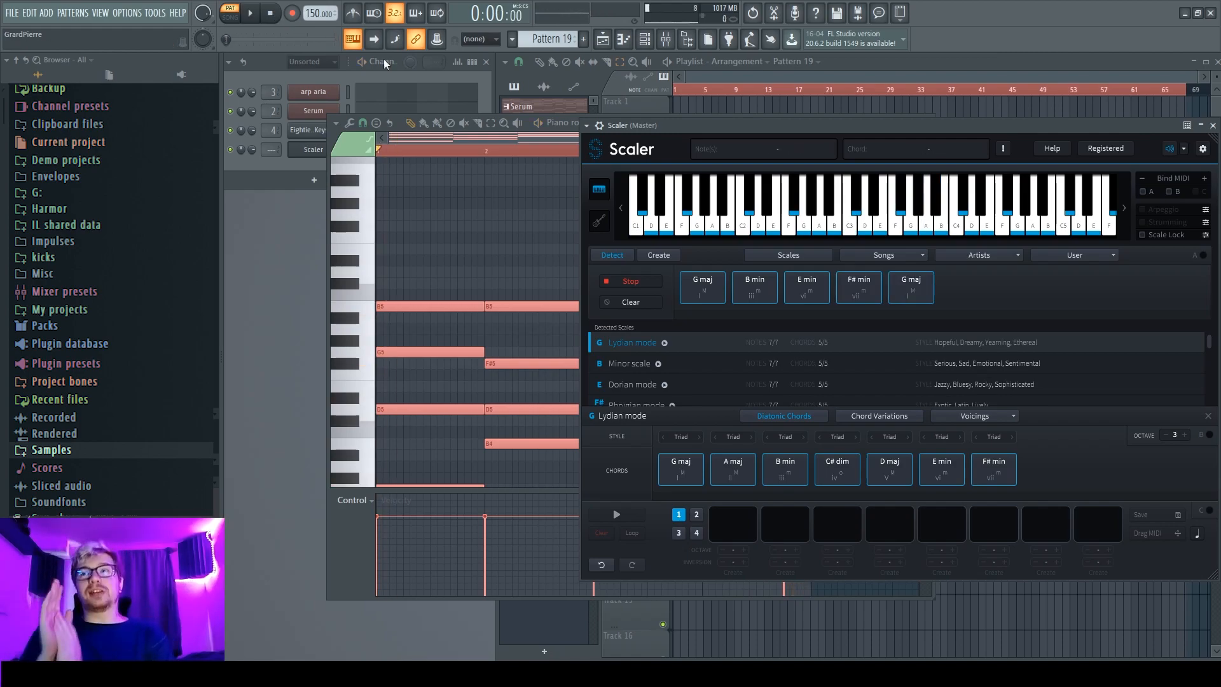
- Audition each detected chord in Scaler and examine the B Minor scale among the detected scales
{"action": "left_click", "coordinate": [709, 277]}
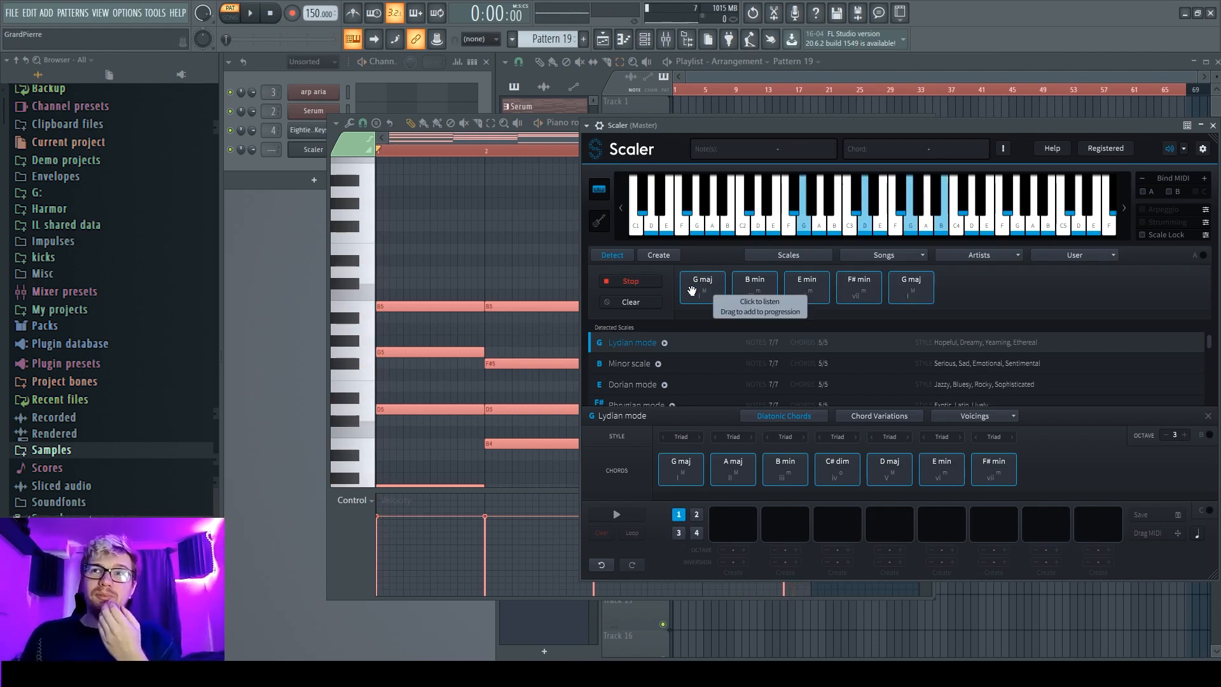
{"action": "left_click", "coordinate": [752, 286]}
{"action": "left_click", "coordinate": [806, 287]}
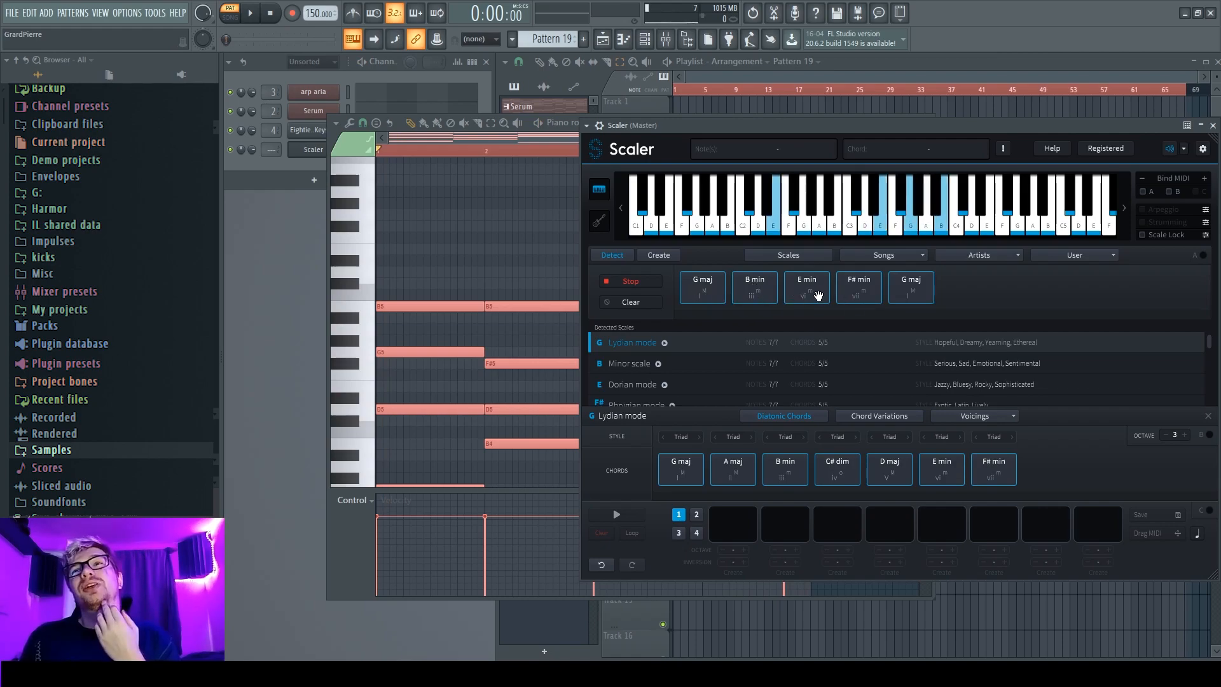
{"action": "left_click", "coordinate": [863, 289]}
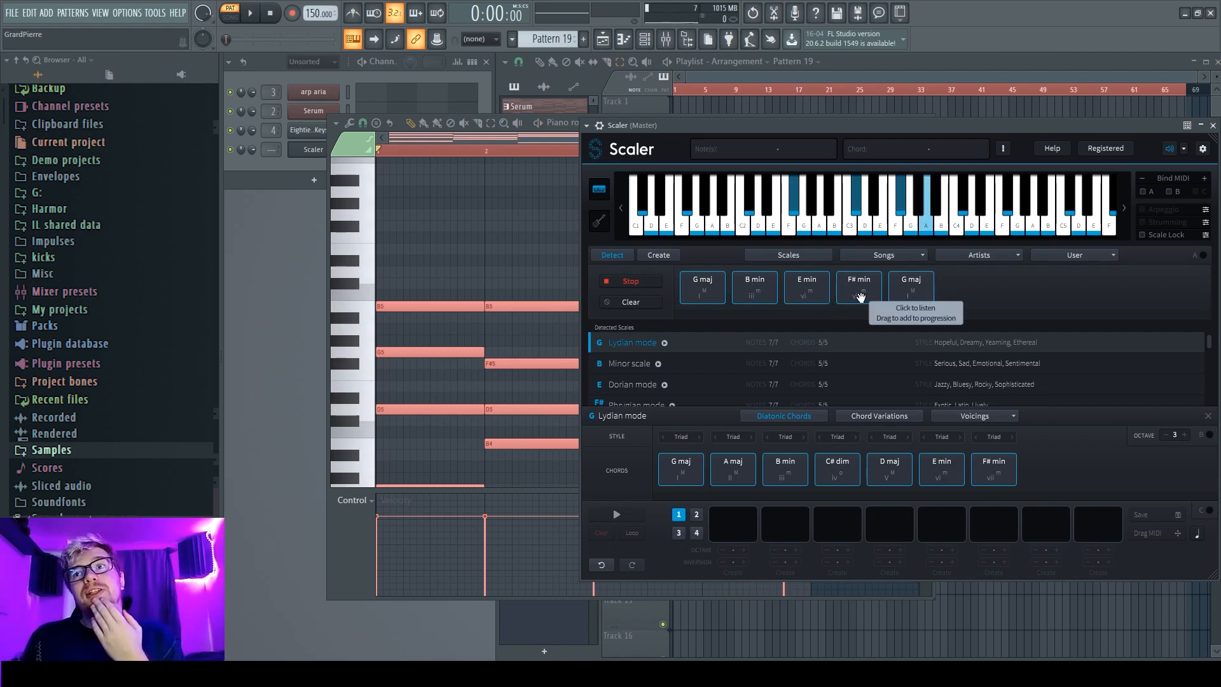
{"action": "left_click", "coordinate": [910, 293]}
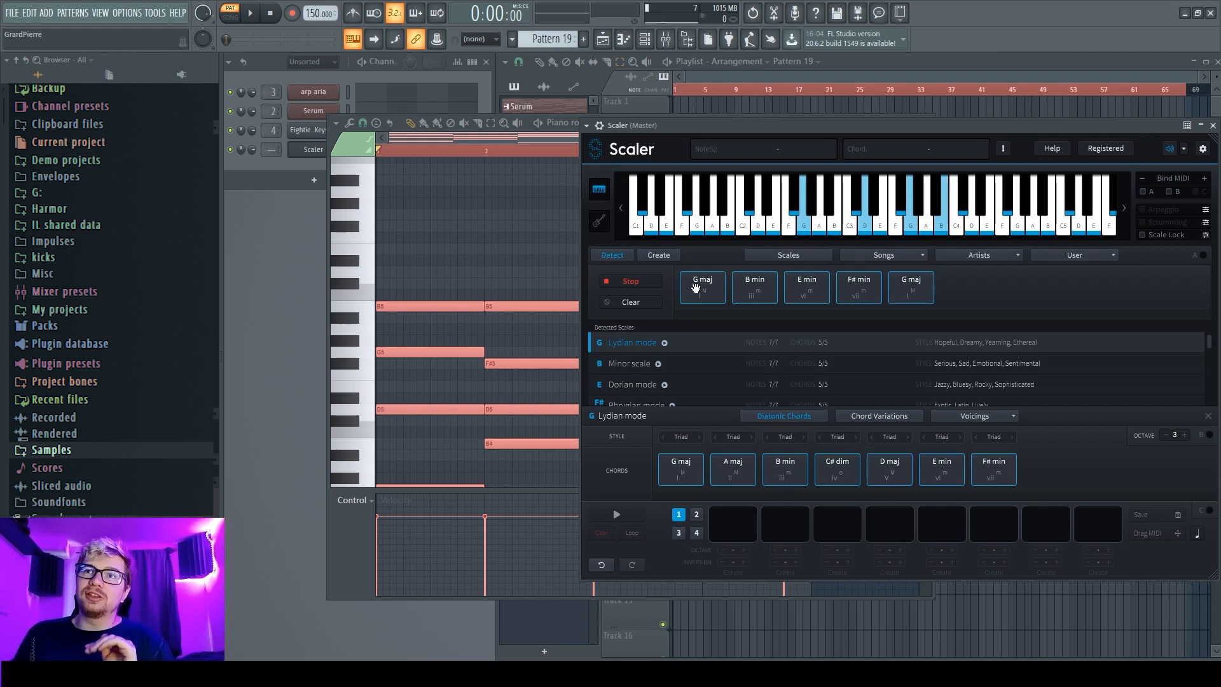
{"action": "left_click", "coordinate": [630, 364]}
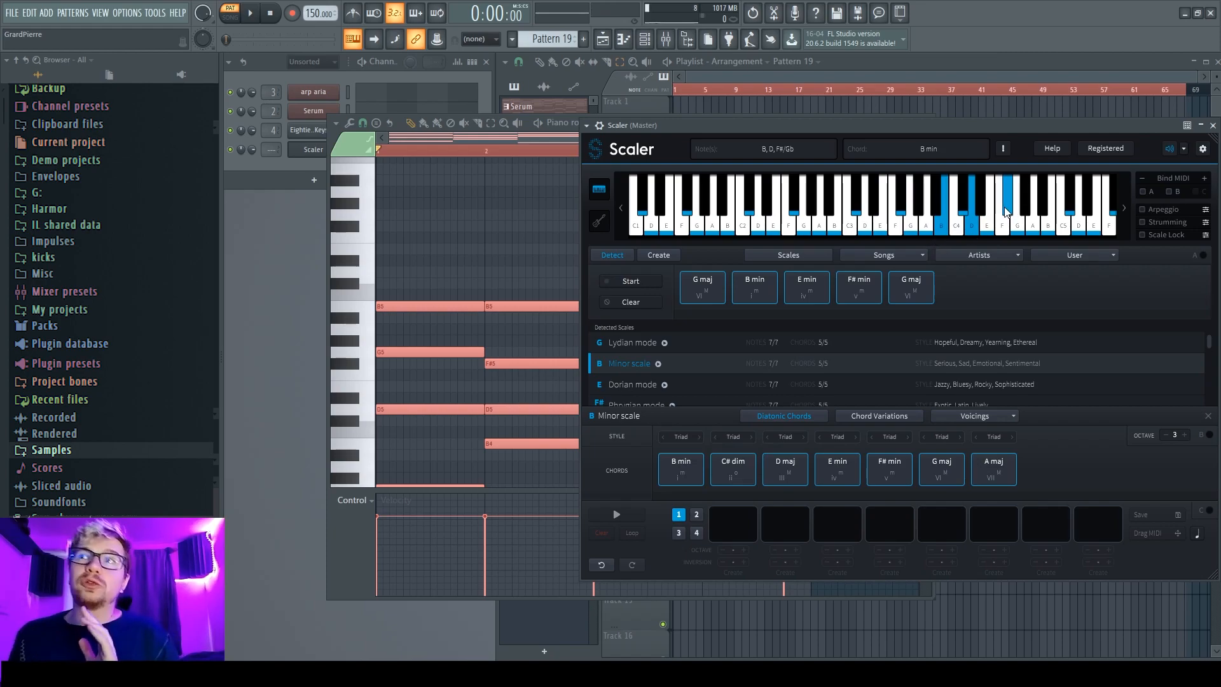
- Switch to Pattern 18 and clear all the notes from the arp aria channel
{"action": "left_click", "coordinate": [275, 170]}
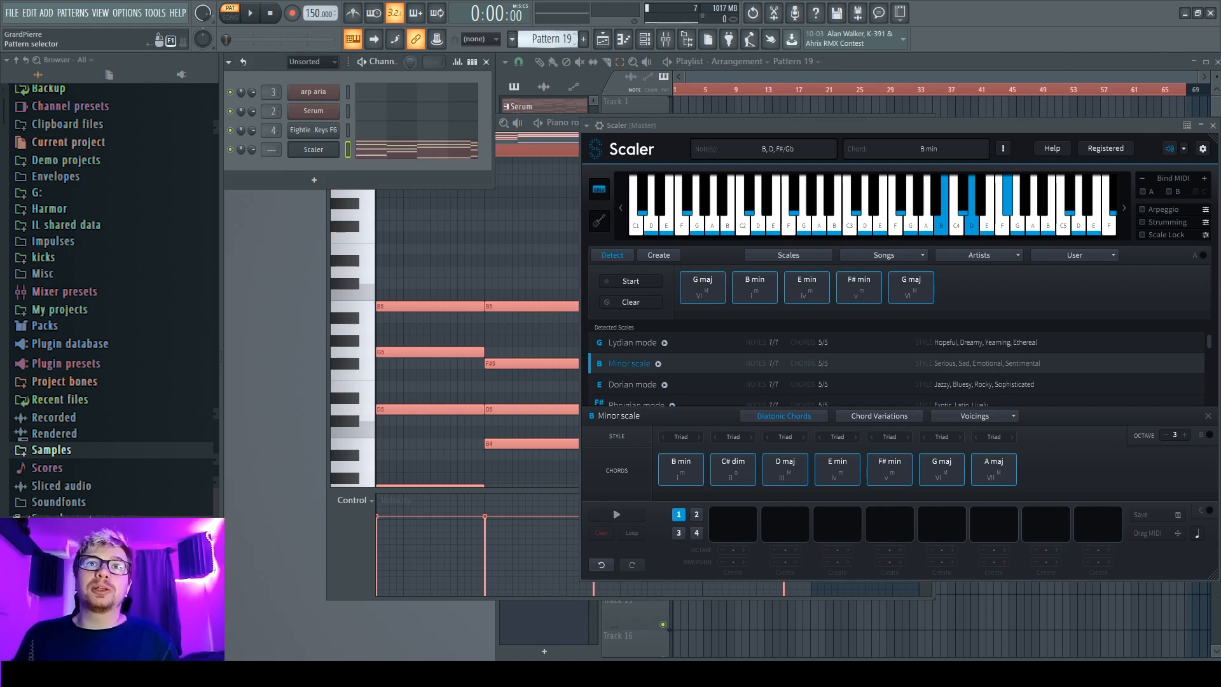
{"action": "scroll", "coordinate": [557, 39], "scroll_direction": "up", "scroll_amount": 2}
{"action": "right_click", "coordinate": [557, 40]}
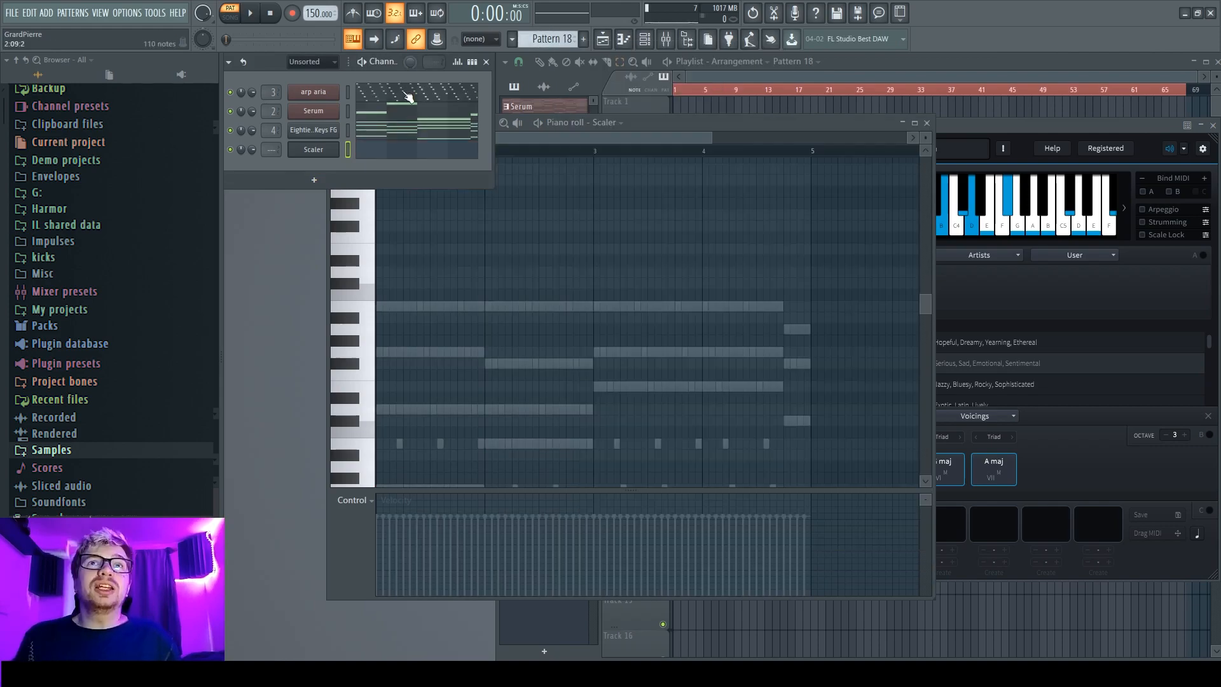
{"action": "left_click", "coordinate": [409, 97]}
{"action": "key", "text": "ctrl+x"}
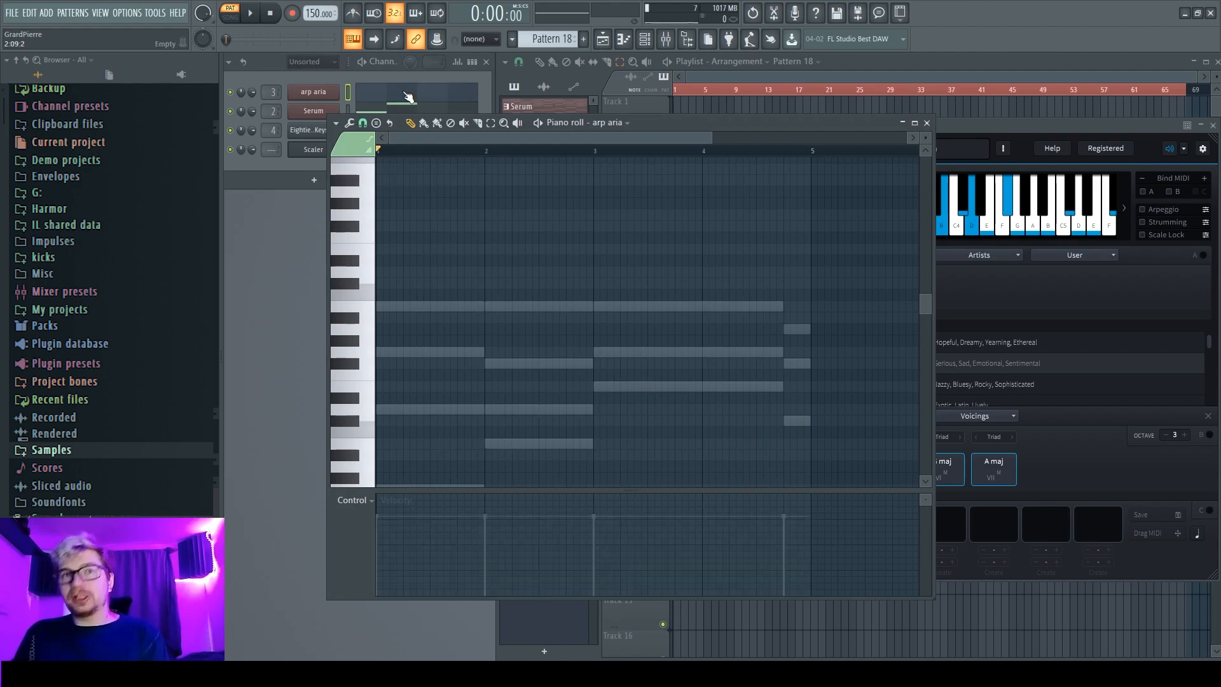
- Draw a descending F#5, D5, B4 run at the start of bar 1 in the arp aria piano roll
{"action": "left_click_drag", "start_coordinate": [386, 364], "coordinate": [351, 370]}
{"action": "right_click", "coordinate": [385, 366]}
{"action": "scroll", "coordinate": [386, 368], "scroll_direction": "up", "scroll_amount": 4}
{"action": "left_click", "coordinate": [411, 443]}
{"action": "scroll", "coordinate": [413, 442], "scroll_direction": "down", "scroll_amount": 3}
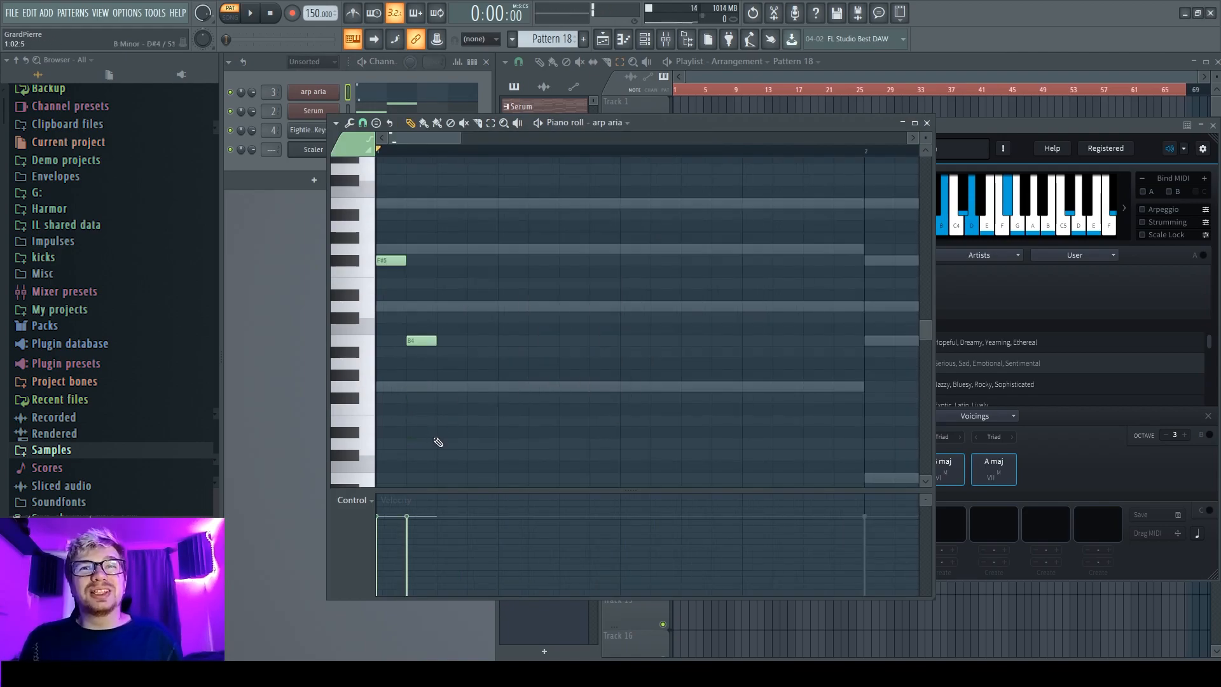
{"action": "left_click", "coordinate": [440, 443]}
{"action": "left_click_drag", "start_coordinate": [452, 443], "coordinate": [455, 341]}
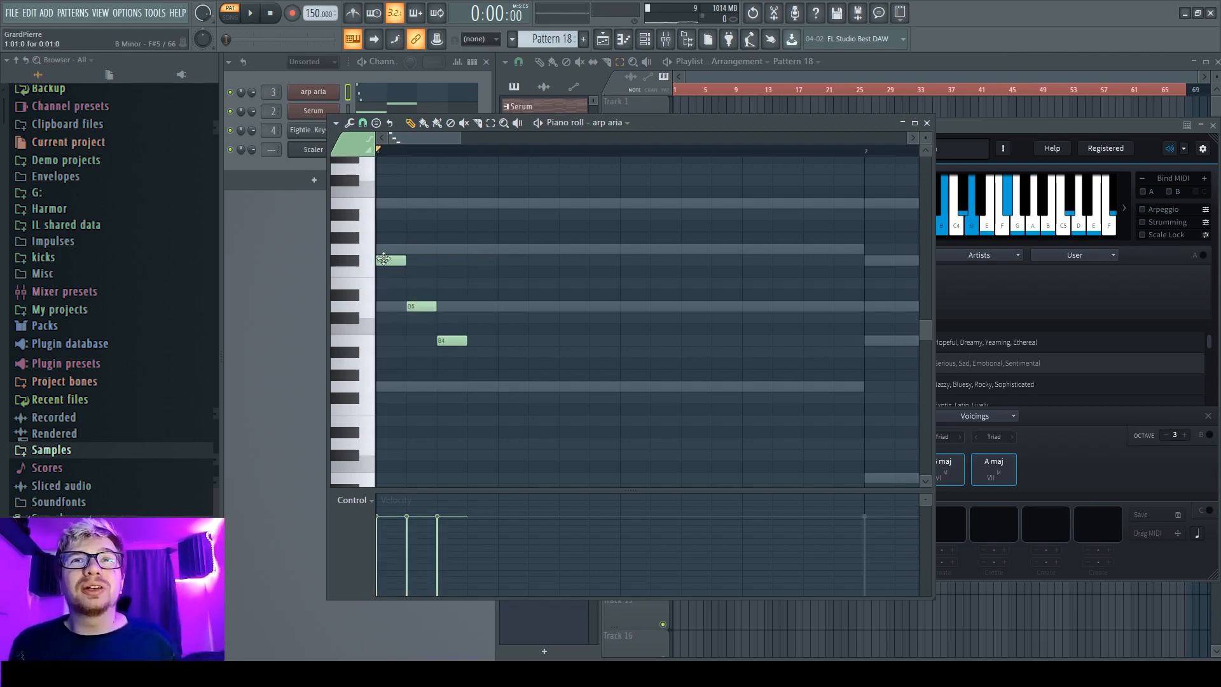
- Continue the run down through F#4, D4 and B3, and repeat the six-note arpeggio across bars 1 and 2
{"action": "left_click_drag", "start_coordinate": [516, 361], "coordinate": [472, 409]}
{"action": "scroll", "coordinate": [636, 416], "scroll_direction": "down", "scroll_amount": 2}
{"action": "mouse_move", "coordinate": [636, 417]}
{"action": "left_mouse_down"}
{"action": "mouse_move", "coordinate": [389, 179]}
{"action": "mouse_move", "coordinate": [576, 192]}
{"action": "left_mouse_up"}
{"action": "left_click_drag", "start_coordinate": [576, 192], "coordinate": [757, 192], "text": "shift"}
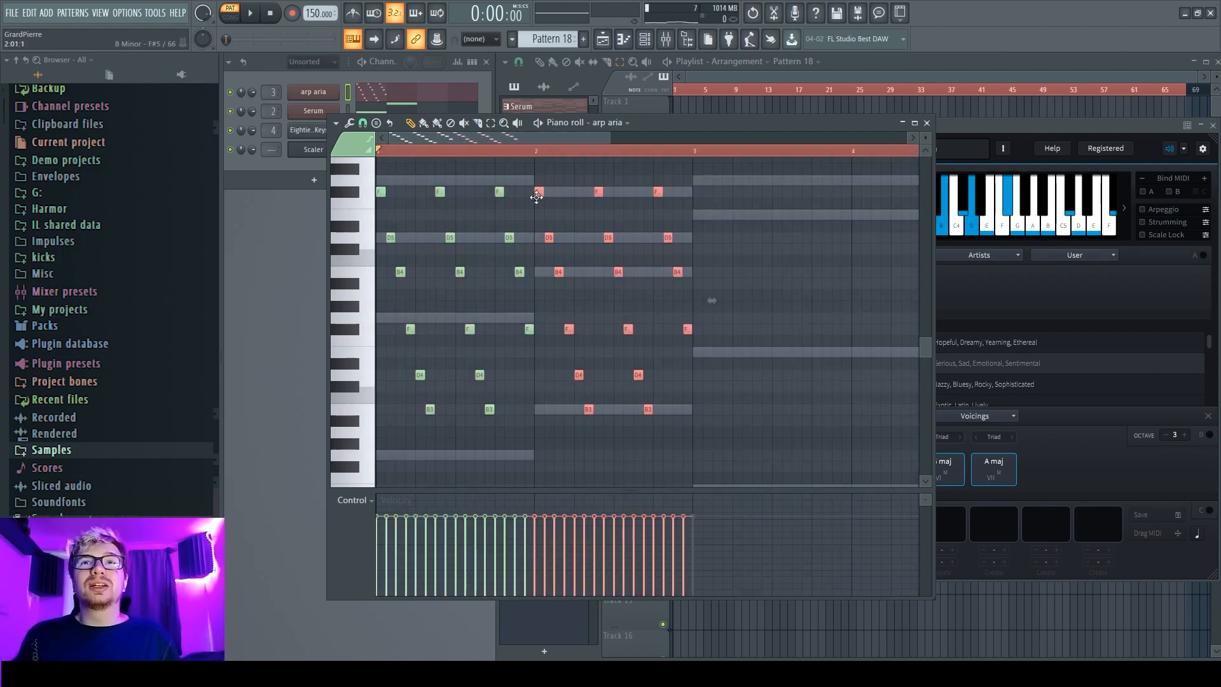
- Duplicate the two-bar arpeggio into bars 3 and 4 and raise the whole arp aria part by an octave
{"action": "left_click_drag", "start_coordinate": [765, 436], "coordinate": [696, 202], "text": "ctrl"}
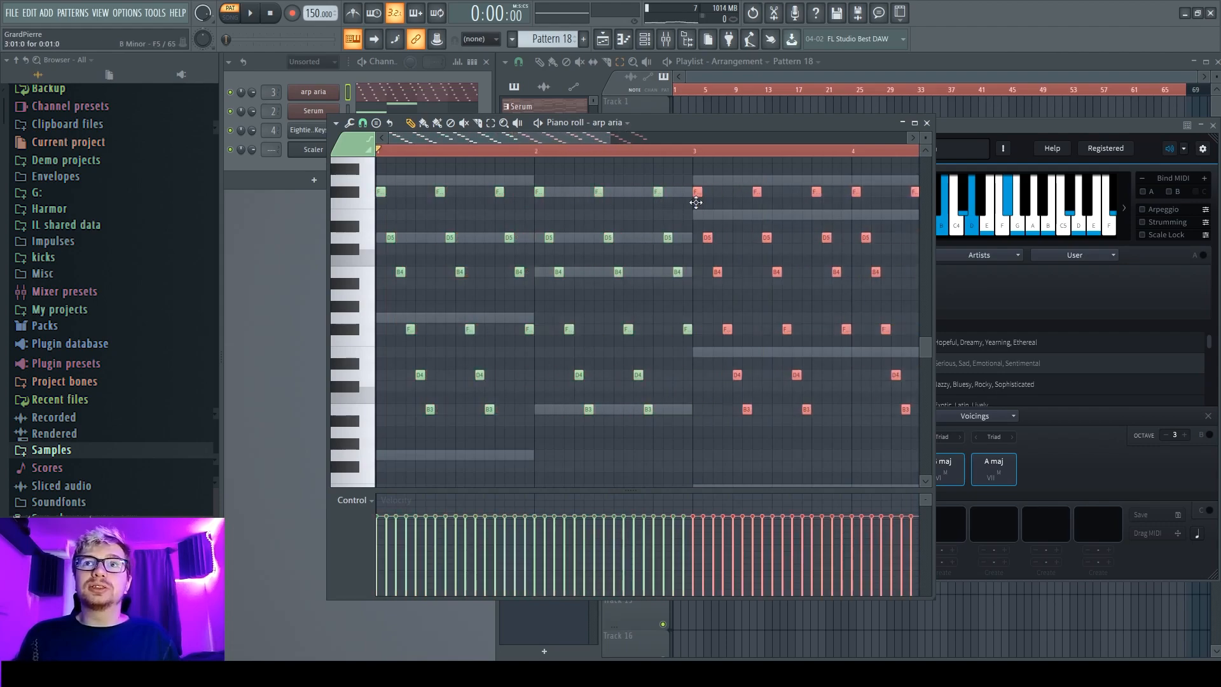
{"action": "left_click", "coordinate": [696, 203]}
{"action": "scroll", "coordinate": [693, 204], "scroll_direction": "down", "scroll_amount": 3}
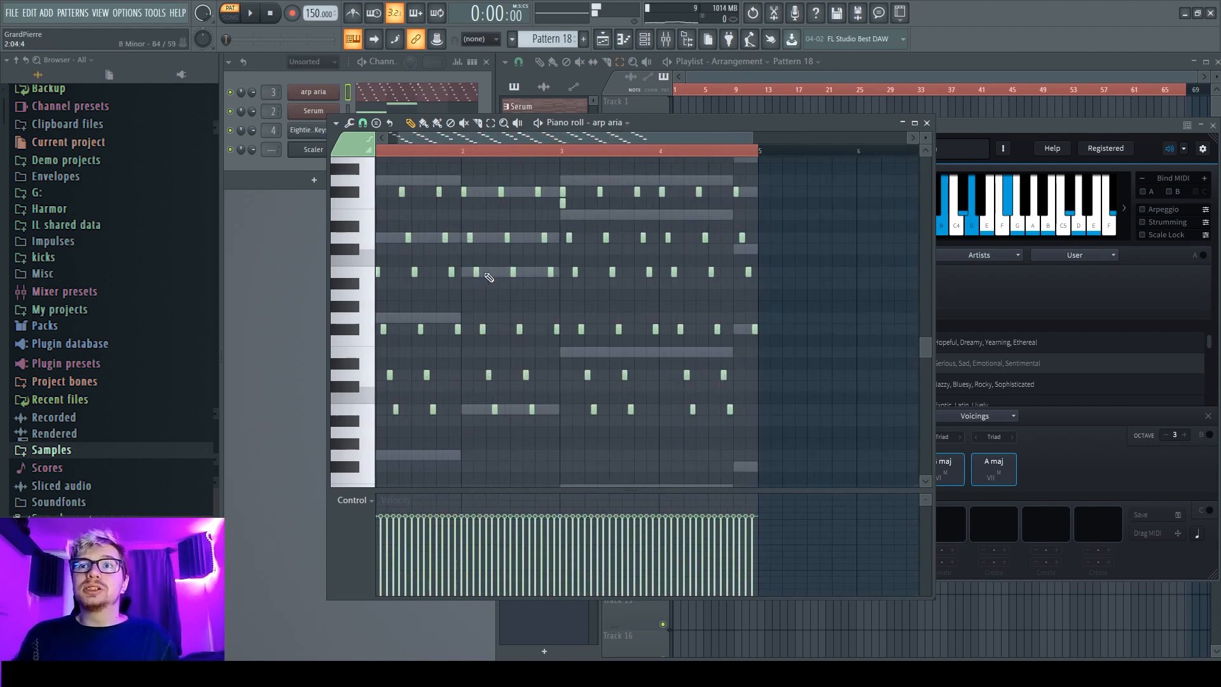
{"action": "right_click", "coordinate": [563, 204]}
{"action": "key", "text": "ctrl+Up"}
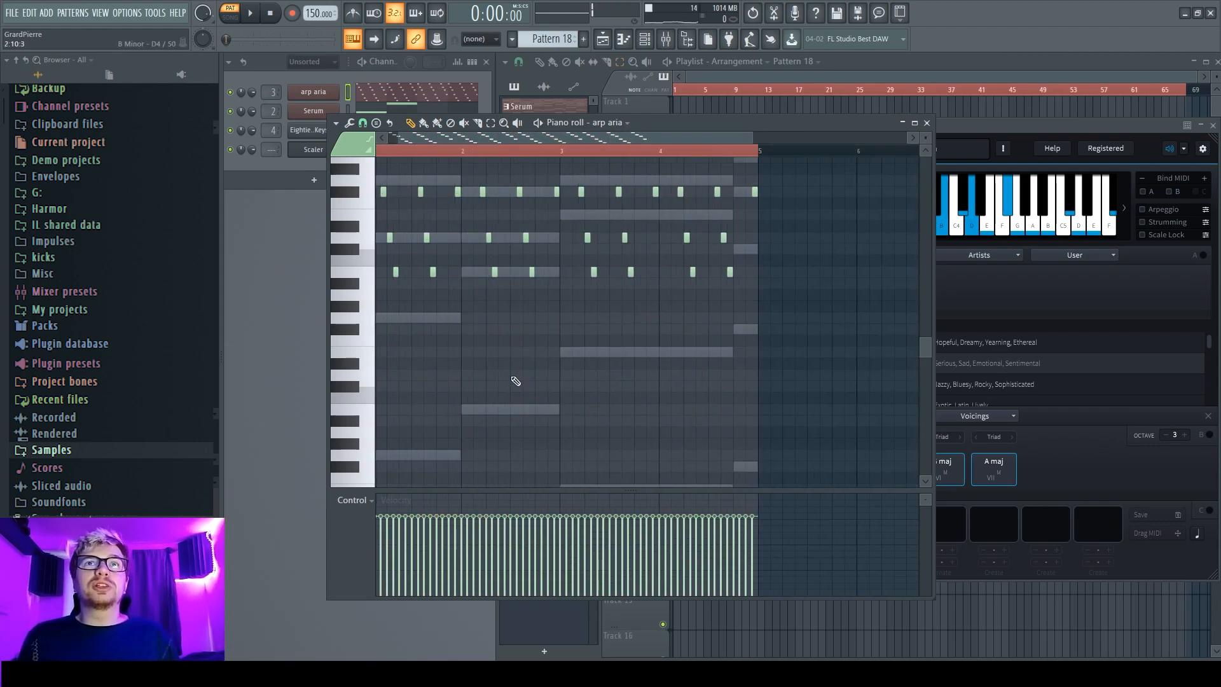
- Play back the four-bar arpeggio against the chords, stop playback, and return to the Scaler window
{"action": "scroll", "coordinate": [512, 382], "scroll_direction": "up", "scroll_amount": 1}
{"action": "left_click", "coordinate": [259, 164]}
{"action": "key", "text": "space"}
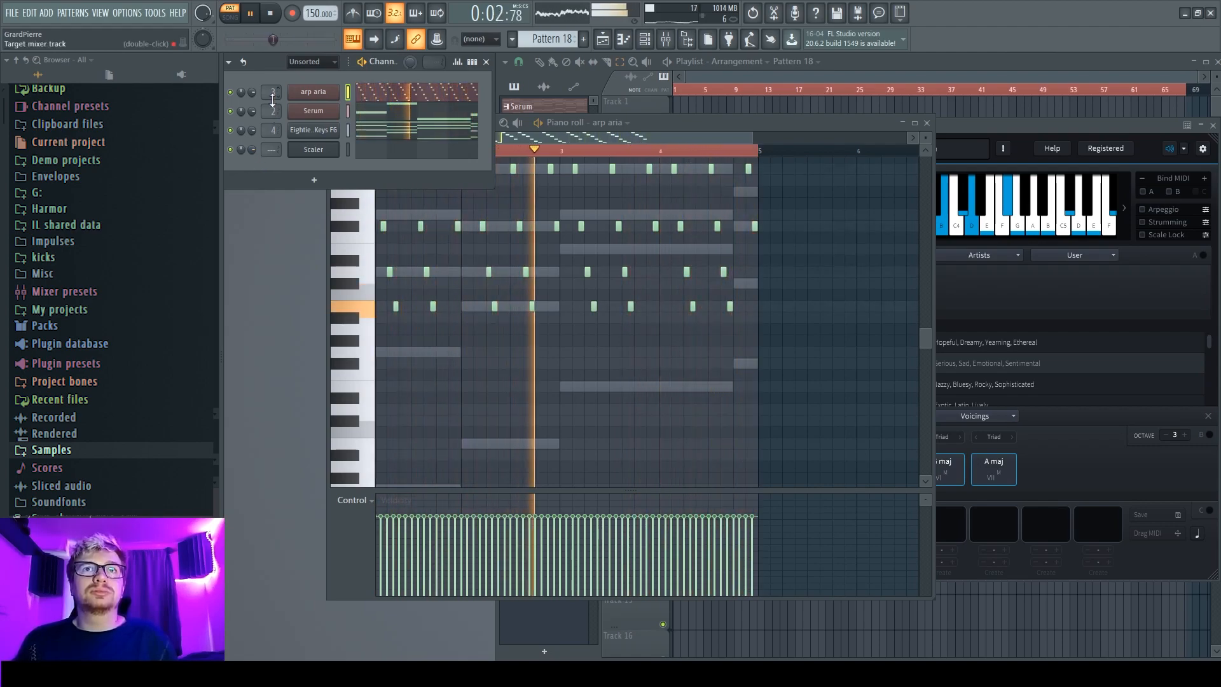
{"action": "left_click", "coordinate": [271, 14]}
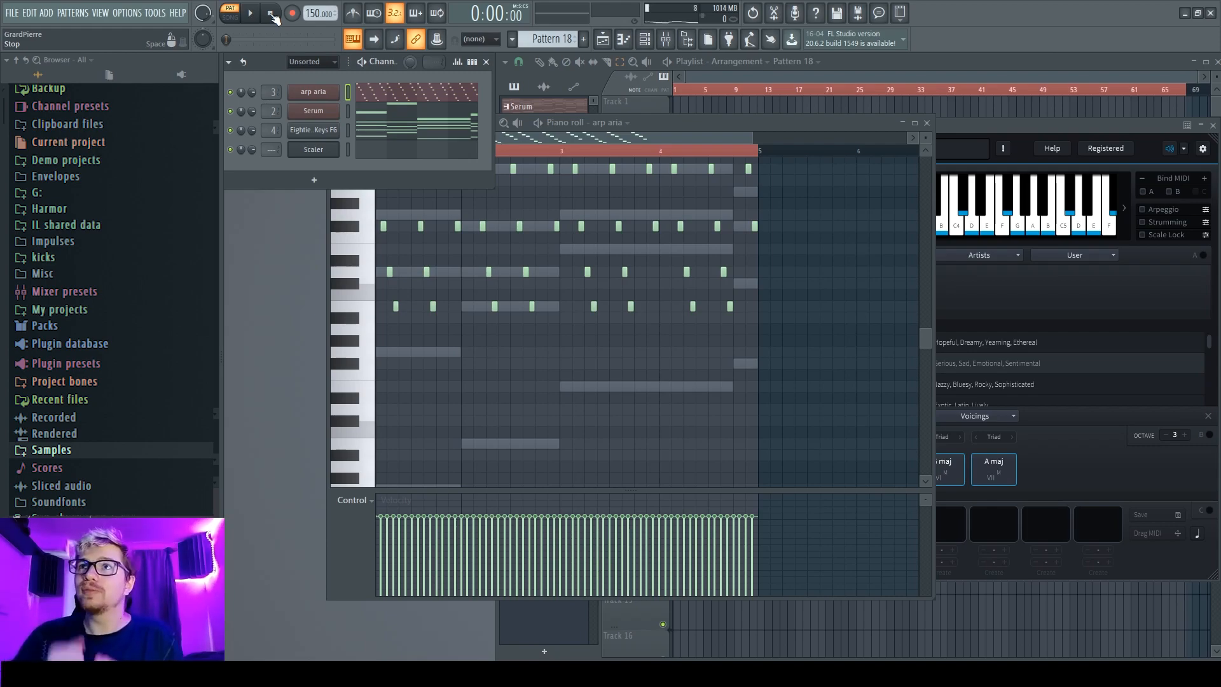
{"action": "left_click", "coordinate": [1065, 127]}
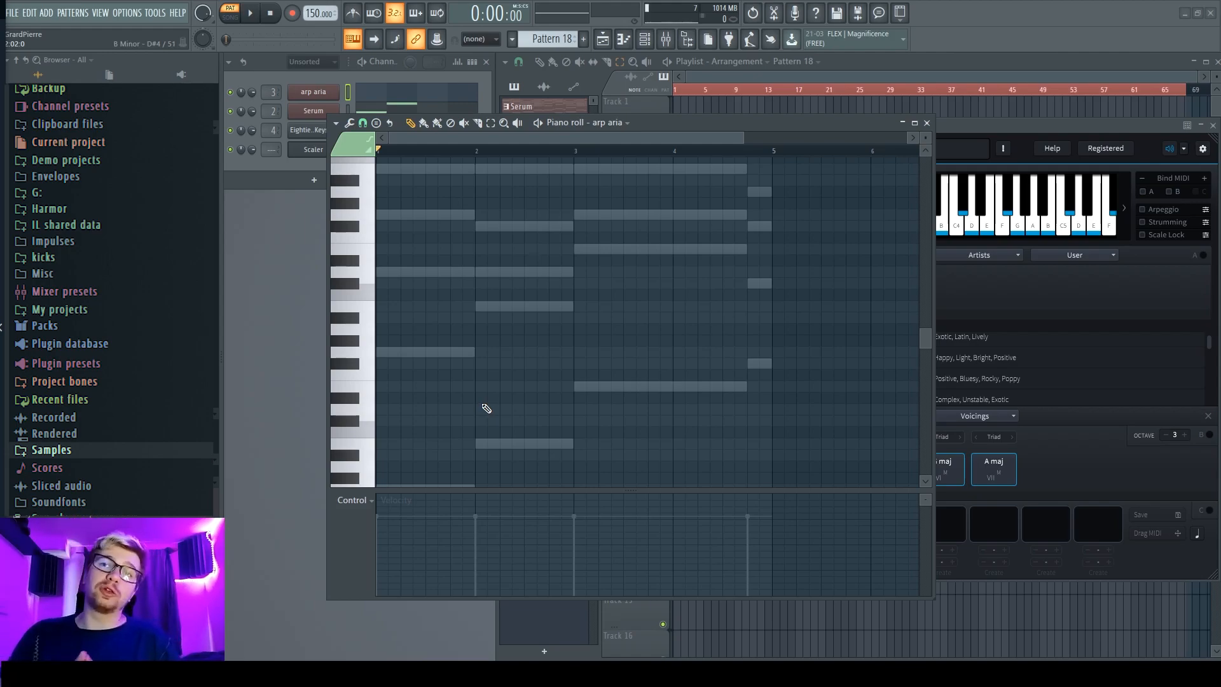
- Draw a descending G6, D#6, C6 run at the start of bar 1 in the arp aria piano roll
{"action": "scroll", "coordinate": [342, 287], "scroll_direction": "up", "scroll_amount": 3}
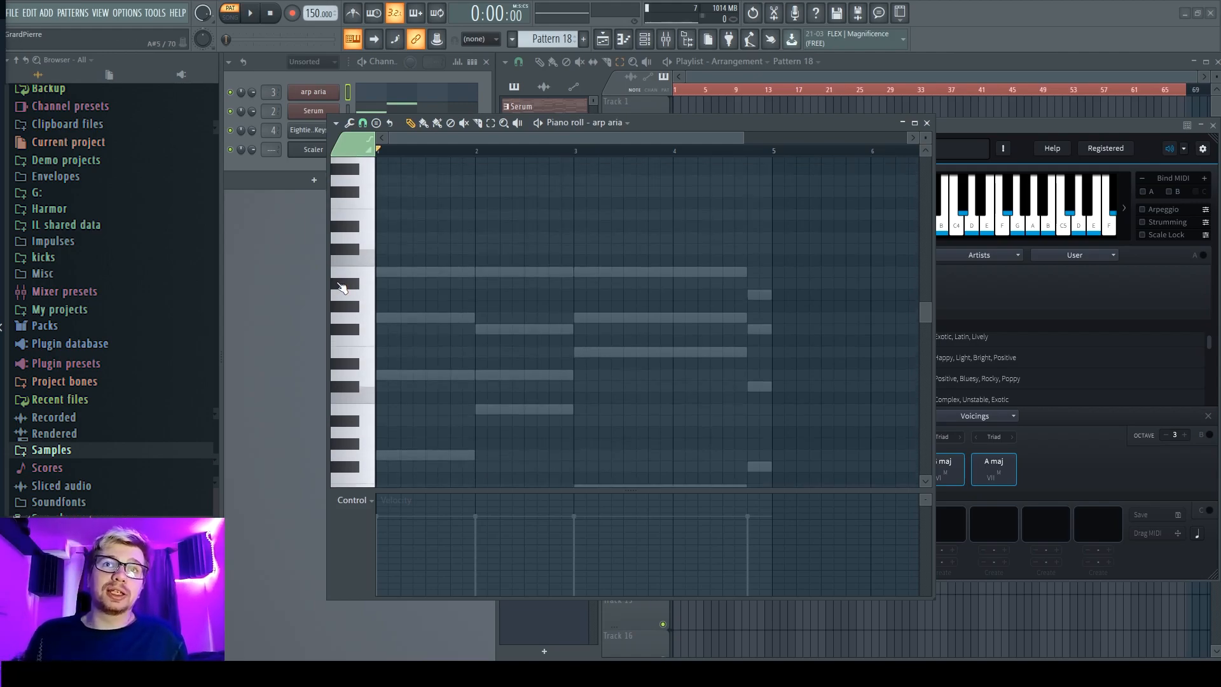
{"action": "scroll", "coordinate": [350, 281], "scroll_direction": "up", "scroll_amount": 5}
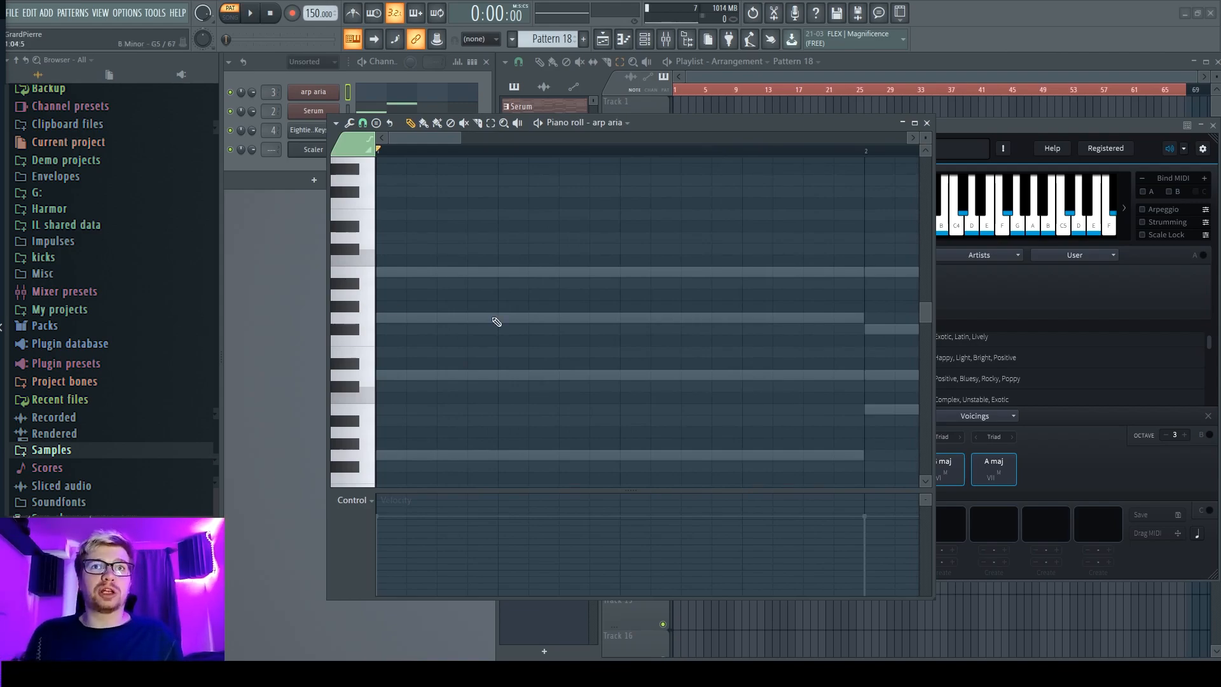
{"action": "left_click", "coordinate": [400, 262]}
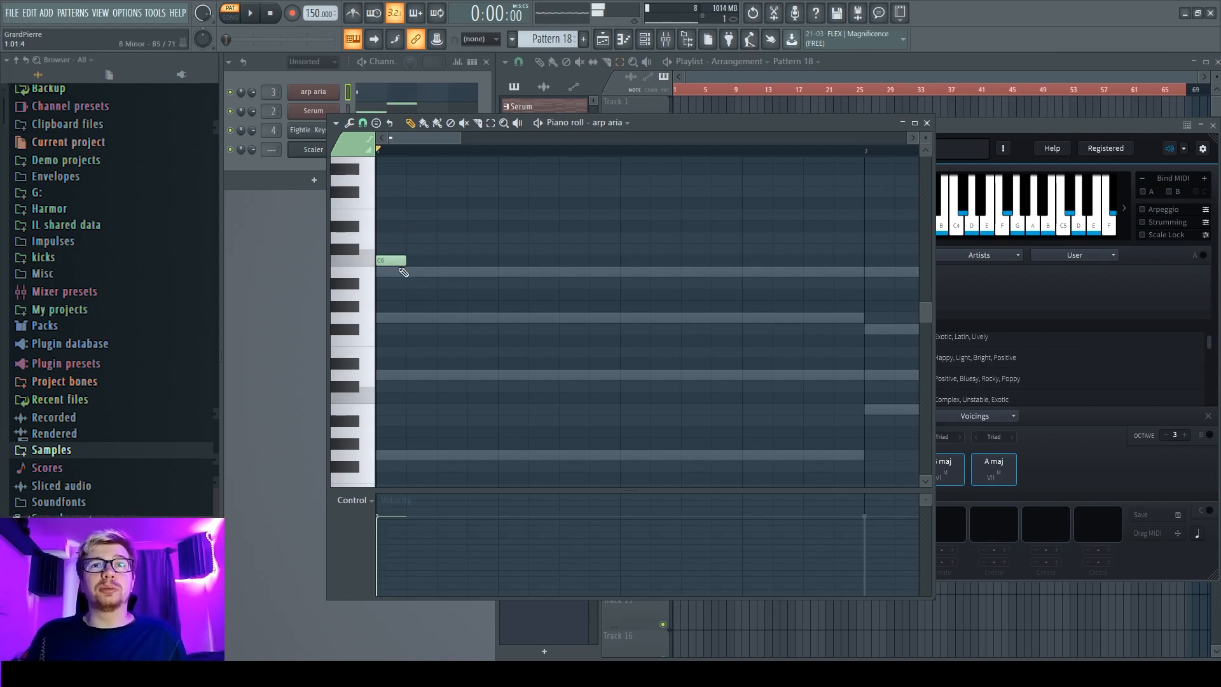
{"action": "left_click", "coordinate": [410, 227]}
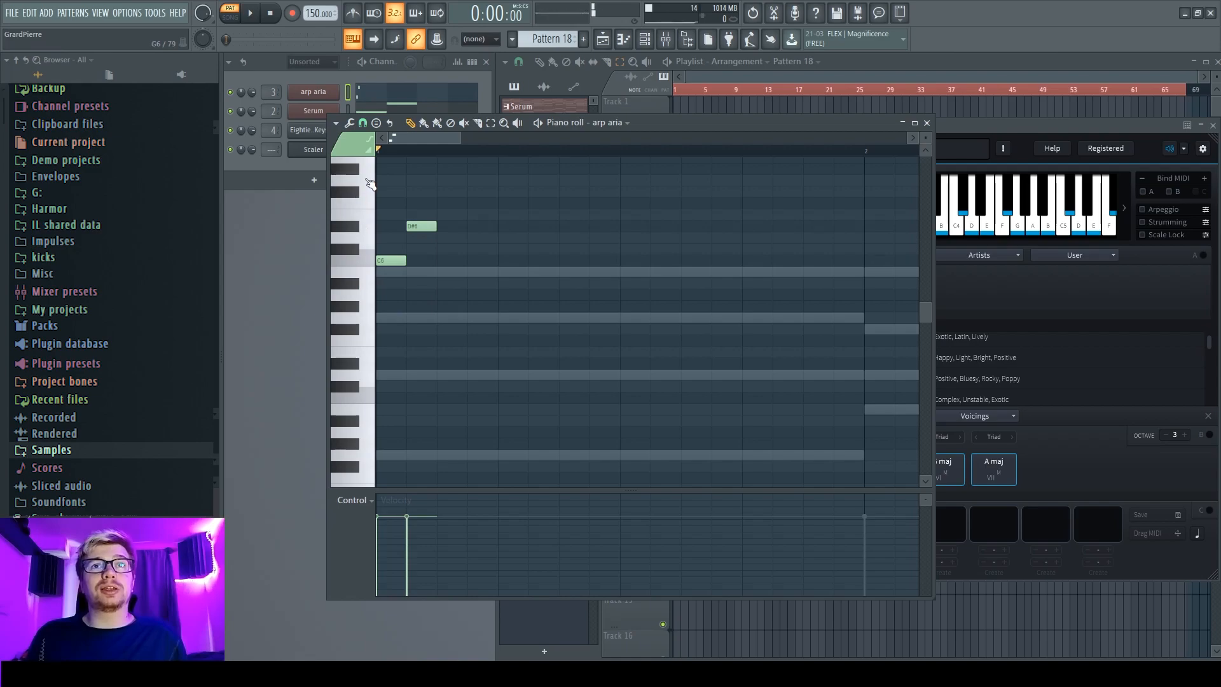
{"action": "left_click", "coordinate": [448, 183]}
{"action": "left_click_drag", "start_coordinate": [449, 183], "coordinate": [391, 181]}
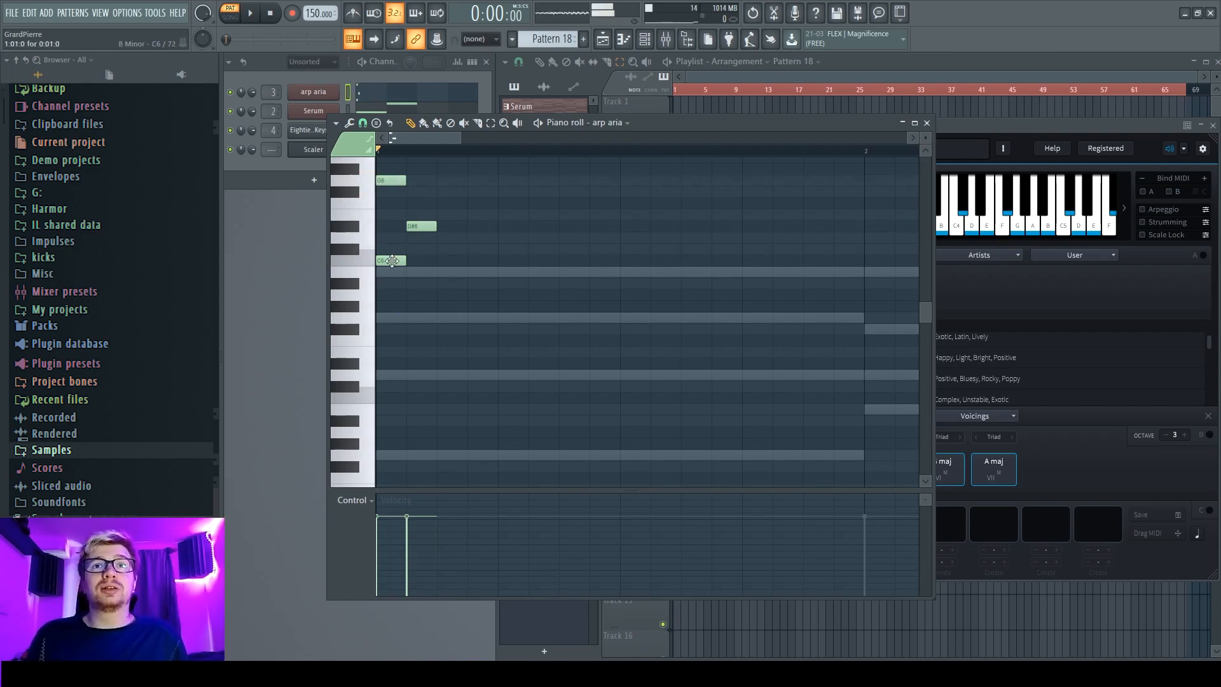
{"action": "left_click_drag", "start_coordinate": [391, 261], "coordinate": [451, 260]}
- Continue the run with a copy of the three notes an octave lower (G5, D#5, C5) and audition it
{"action": "left_click_drag", "start_coordinate": [519, 288], "coordinate": [382, 182]}
{"action": "key", "text": "ctrl+b"}
{"action": "key", "text": "ctrl+Down"}
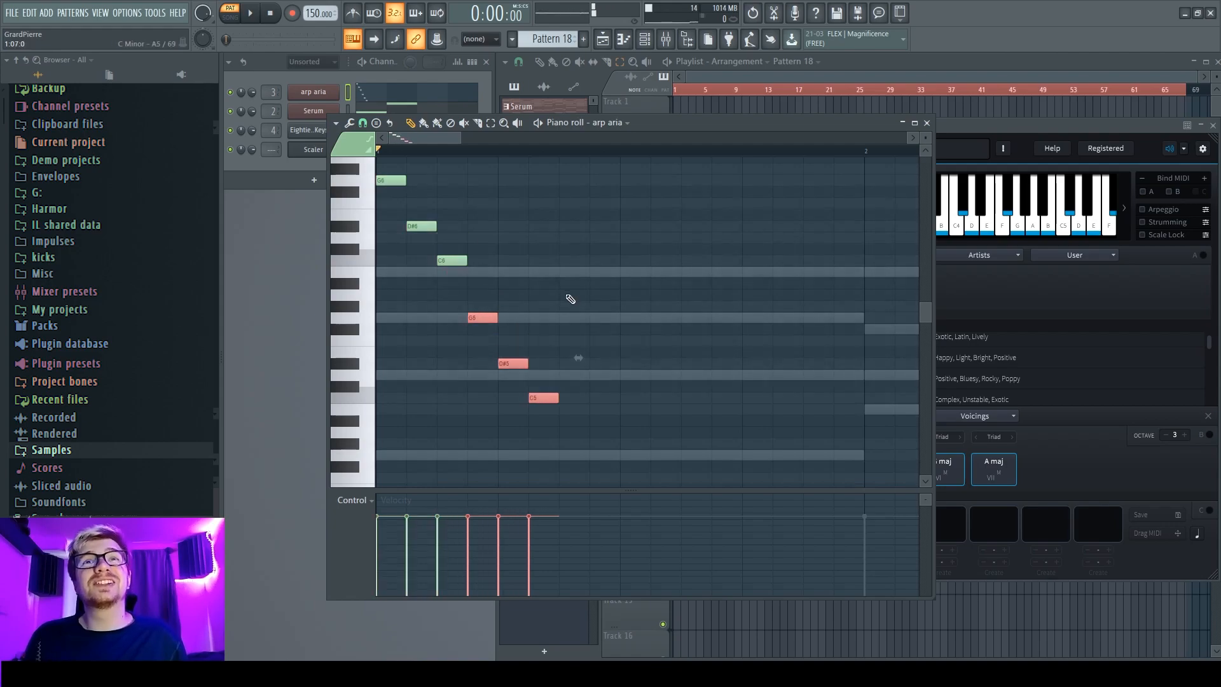
{"action": "key", "text": "ctrl+d"}
{"action": "key", "text": "space"}
{"action": "key", "text": "space"}
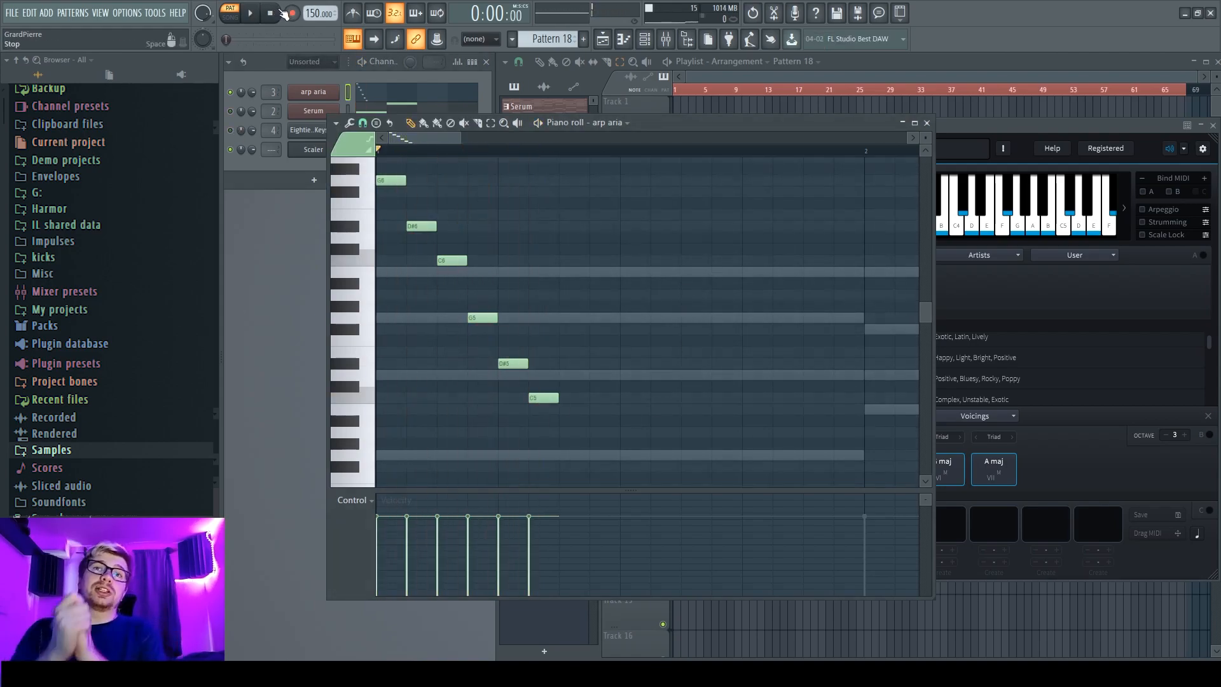
- Repeat the six-note C minor arpeggio across bar 1 and delete the excess notes that spill into bar 2
{"action": "scroll", "coordinate": [643, 284], "scroll_direction": "down", "scroll_amount": 2}
{"action": "left_click_drag", "start_coordinate": [547, 425], "coordinate": [380, 168]}
{"action": "key", "text": "ctrl+a"}
{"action": "key", "text": "ctrl+b"}
{"action": "key", "text": "ctrl+b"}
{"action": "right_click", "coordinate": [729, 363]}
{"action": "right_click", "coordinate": [750, 397]}
- Duplicate the one-bar C minor arpeggio until it fills four bars and play it back
{"action": "scroll", "coordinate": [573, 286], "scroll_direction": "down", "scroll_amount": 2}
{"action": "key", "text": "ctrl+a"}
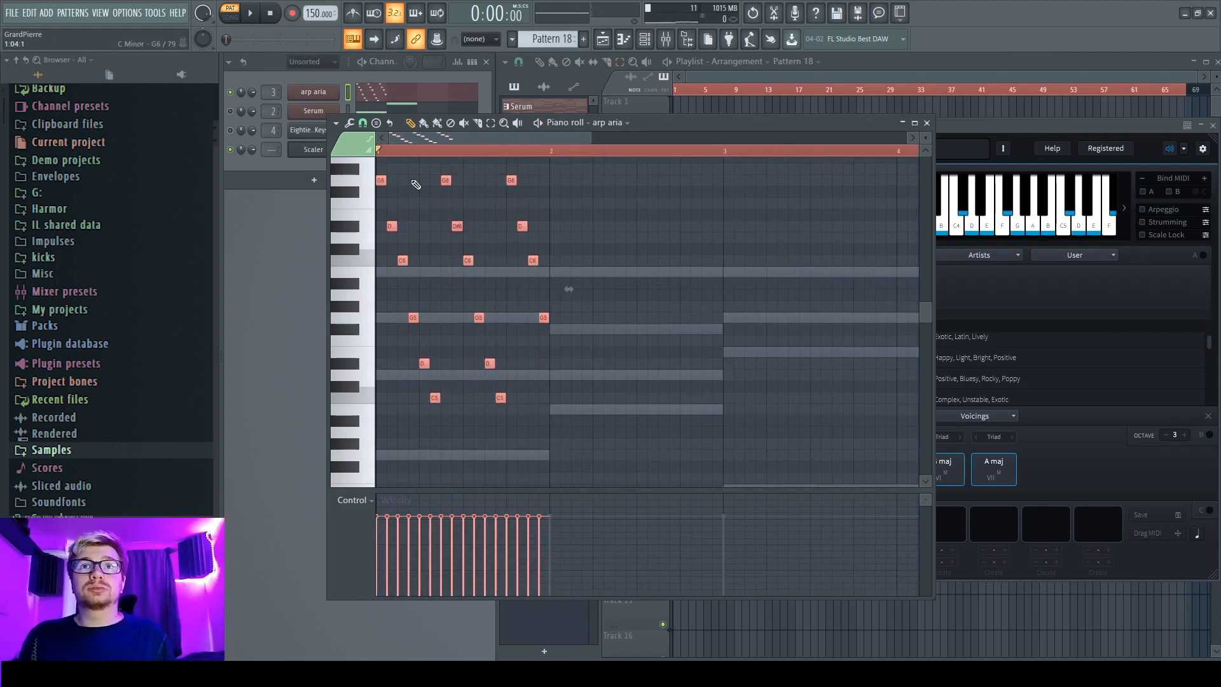
{"action": "key", "text": "ctrl+b"}
{"action": "key", "text": "ctrl+a"}
{"action": "key", "text": "ctrl+b"}
{"action": "key", "text": "space"}
{"action": "scroll", "coordinate": [436, 246], "scroll_direction": "down", "scroll_amount": 2}
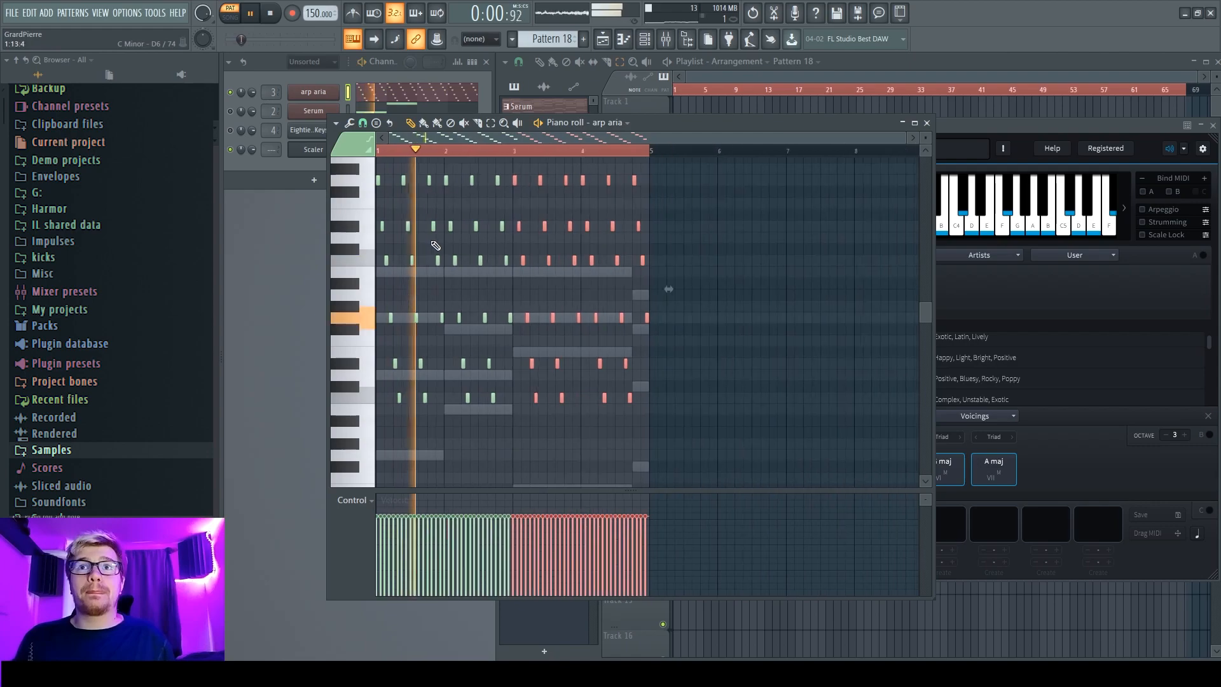
{"action": "left_click", "coordinate": [272, 14]}
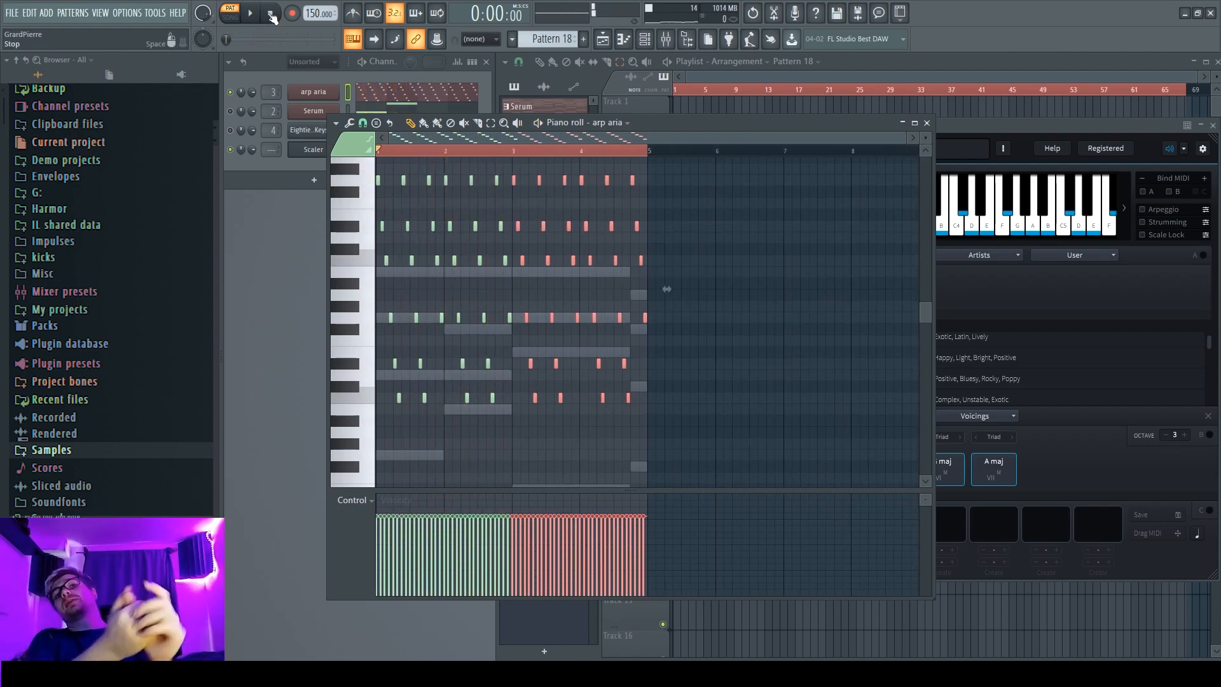
- Mute the Eighties Keys FG channel and transpose the whole arpeggio up 11 semitones to B minor during playback
{"action": "left_click", "coordinate": [232, 116]}
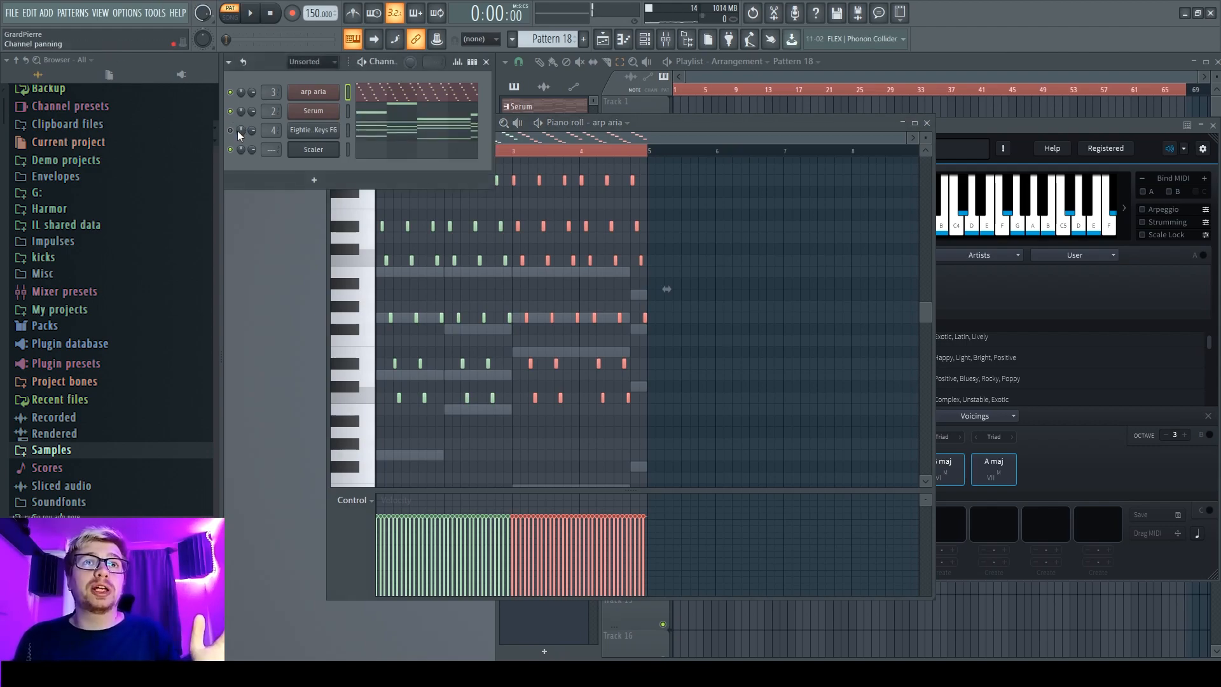
{"action": "left_click", "coordinate": [773, 272]}
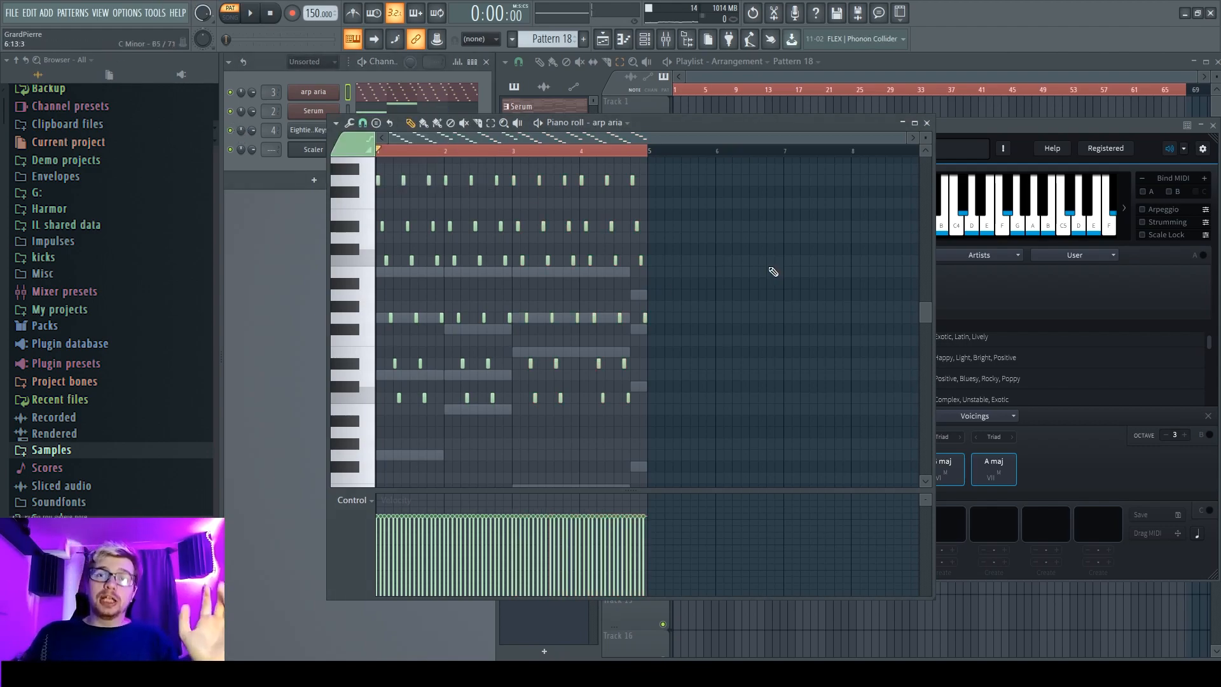
{"action": "key", "text": "ctrl+a"}
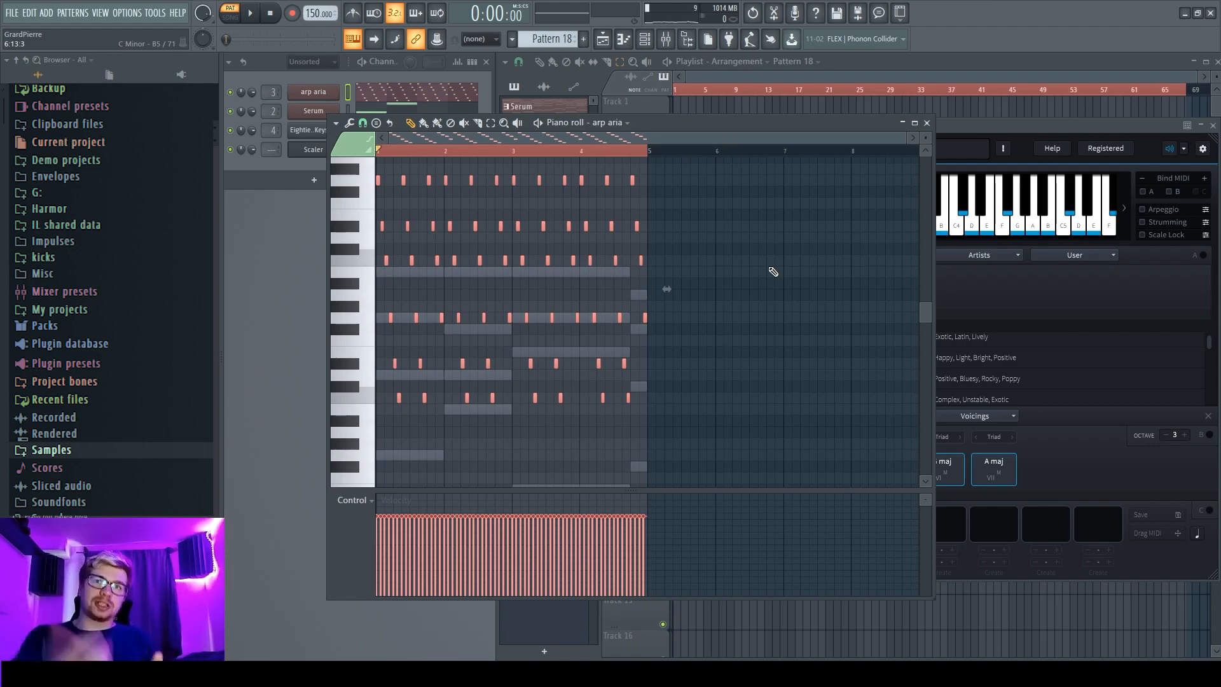
{"action": "key", "text": "space"}
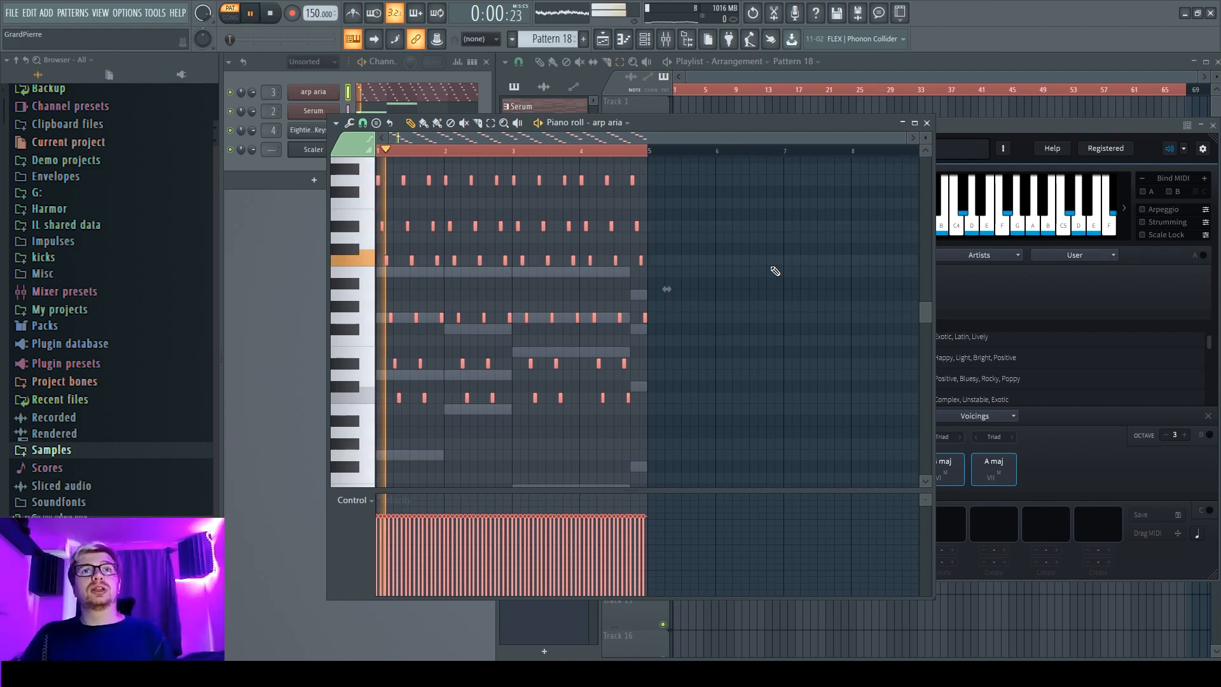
{"action": "key", "text": "shift+Up"}
{"action": "key", "text": "shift+Up"}
{"action": "key", "text": "shift+Up"}
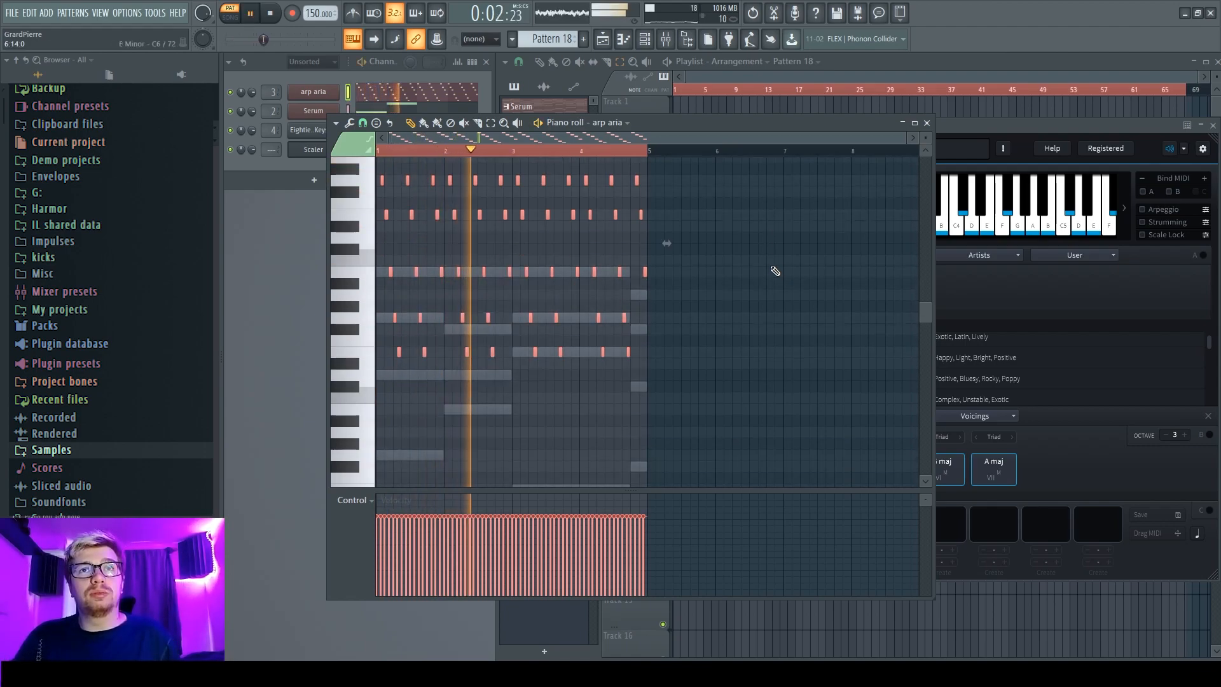
{"action": "key", "text": "shift+Up"}
{"action": "key", "text": "shift+Up"}
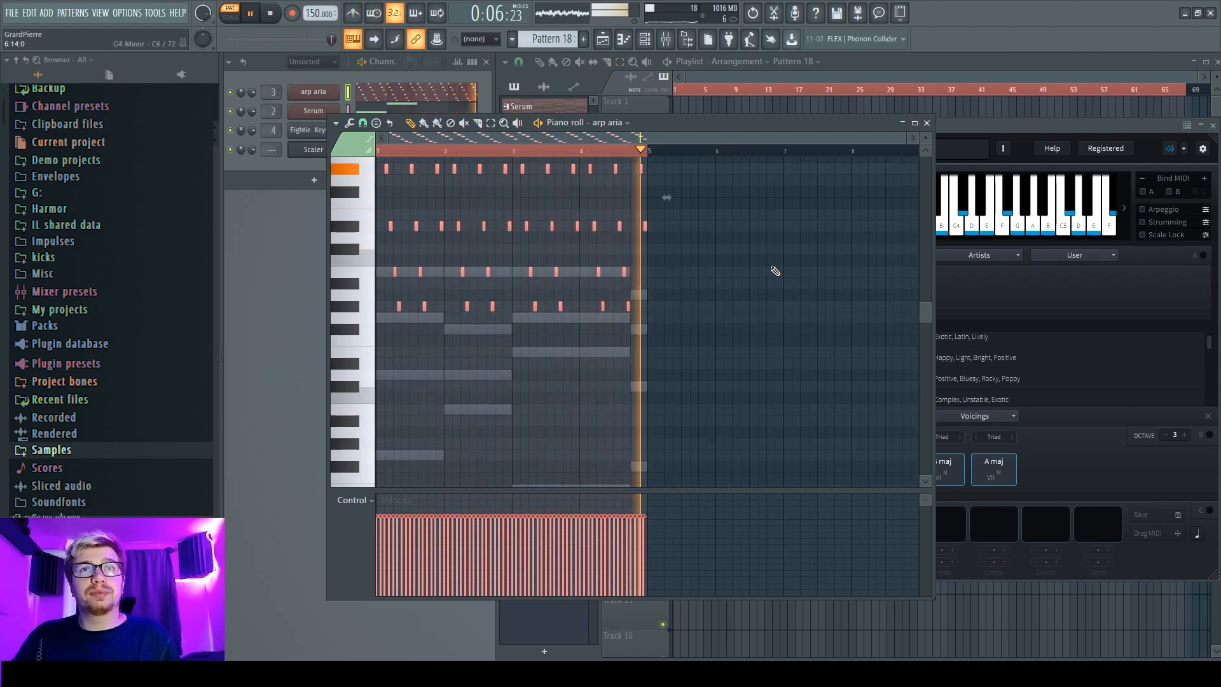
{"action": "key", "text": "shift+Up"}
{"action": "key", "text": "shift+Up"}
{"action": "key", "text": "shift+Up"}
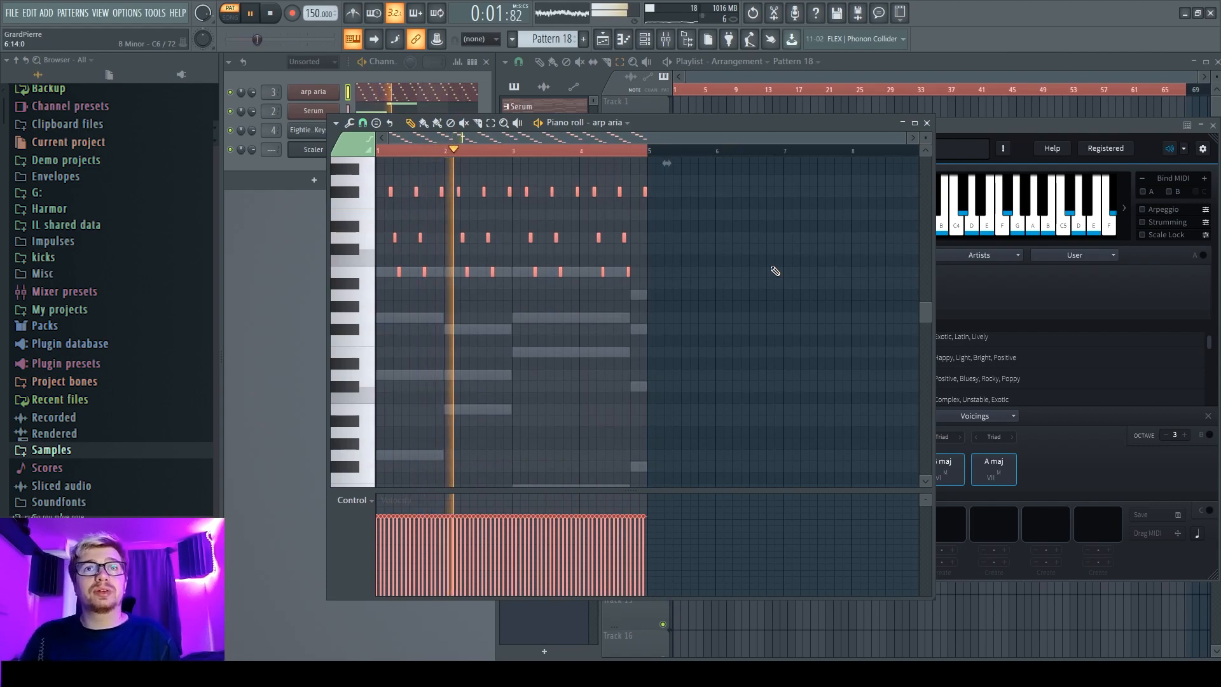
- Lower the whole transposed arpeggio by one octave and stop playback
{"action": "scroll", "coordinate": [775, 271], "scroll_direction": "up", "scroll_amount": 5}
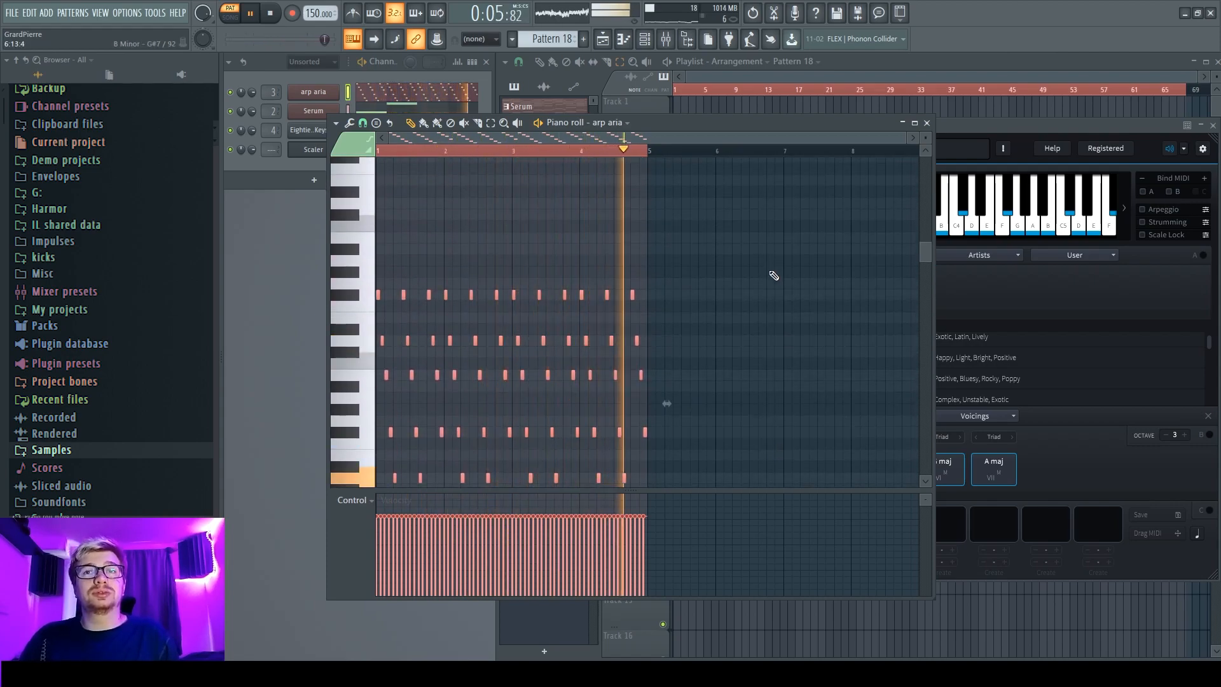
{"action": "key", "text": "ctrl+Down"}
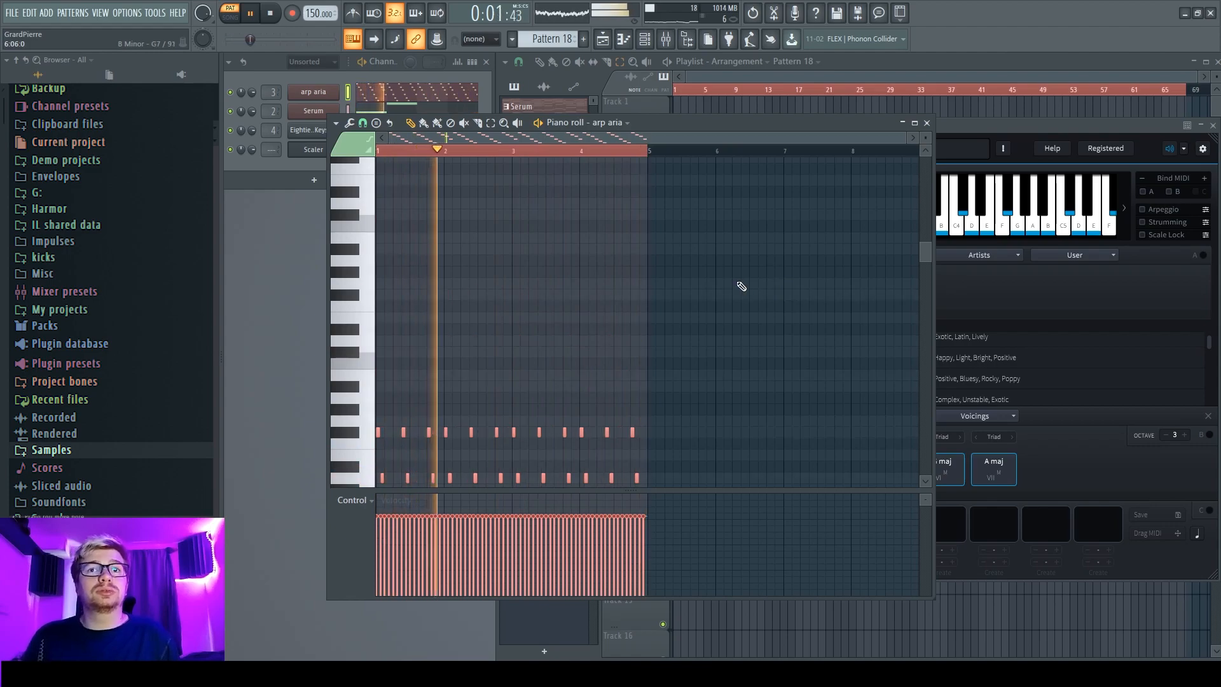
{"action": "scroll", "coordinate": [738, 284], "scroll_direction": "down", "scroll_amount": 5}
{"action": "left_click", "coordinate": [269, 18]}
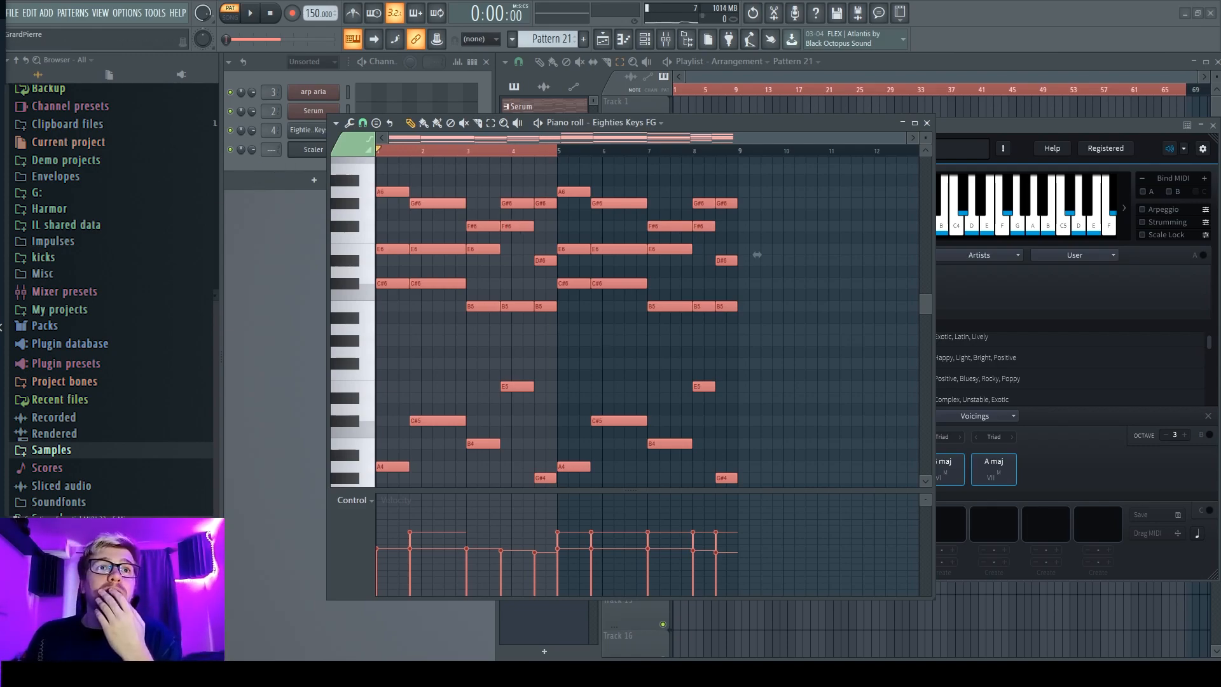
- Copy the arpeggio from Pattern 18 into the arp aria channel of Pattern 21
{"action": "left_click", "coordinate": [292, 169]}
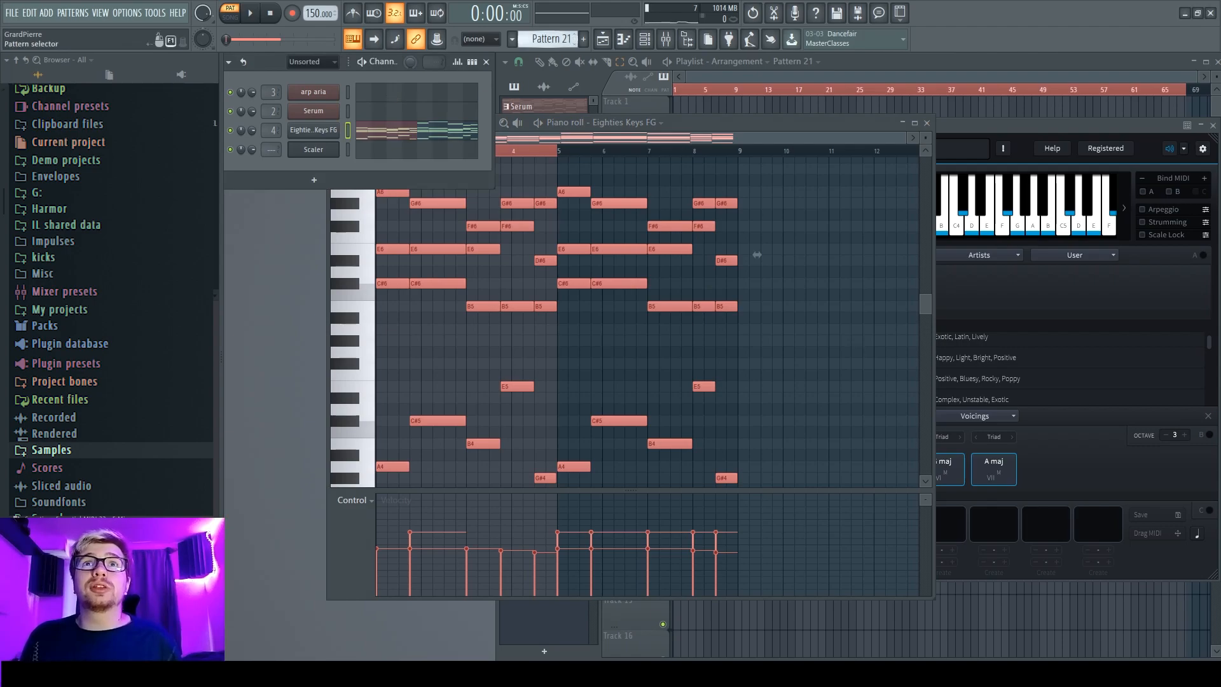
{"action": "scroll", "coordinate": [551, 40], "scroll_direction": "down", "scroll_amount": 2}
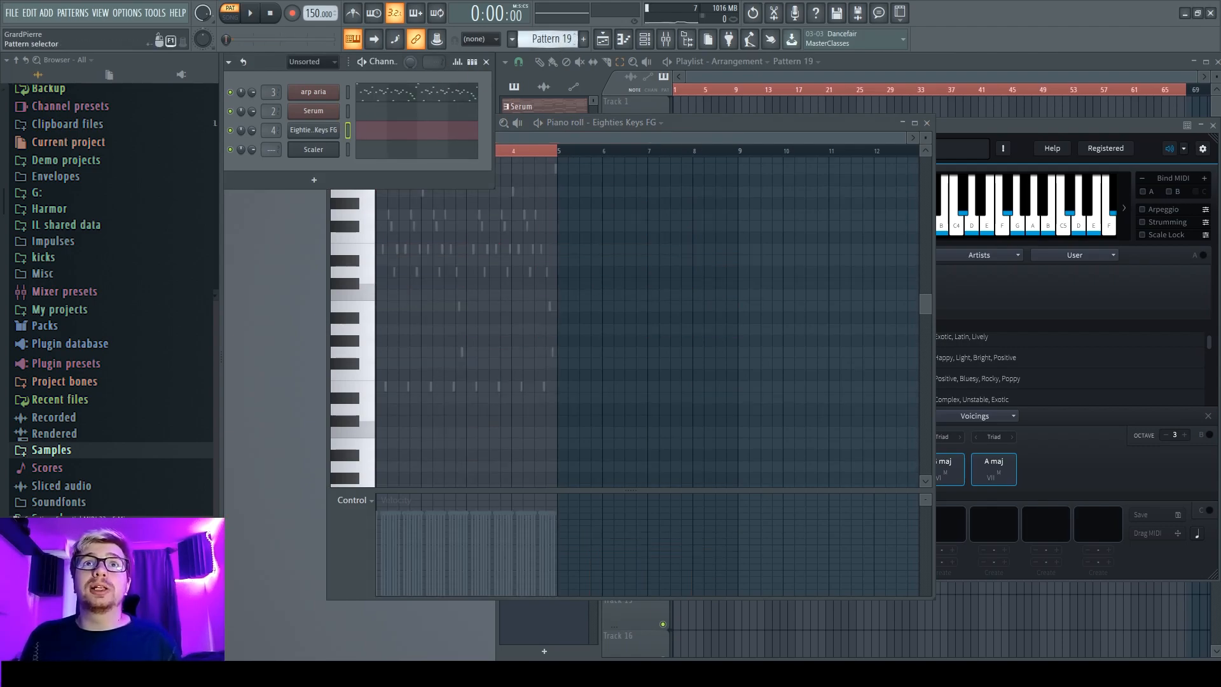
{"action": "scroll", "coordinate": [552, 40], "scroll_direction": "up", "scroll_amount": 2}
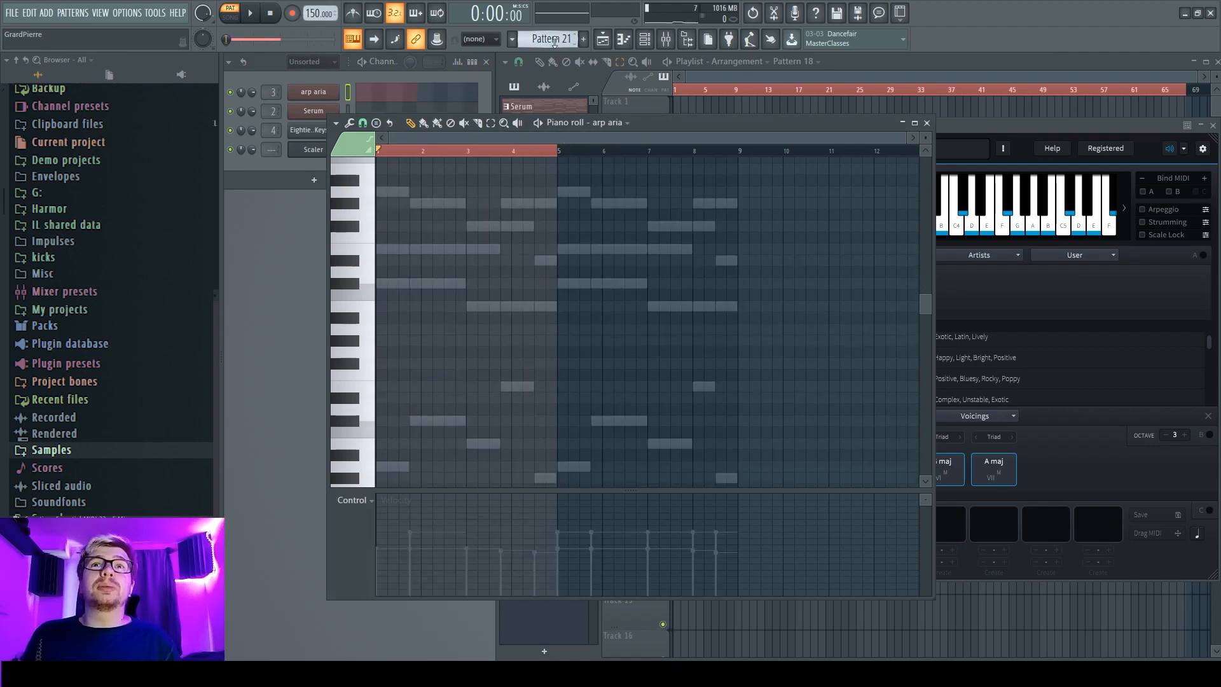
{"action": "key", "text": "ctrl+v"}
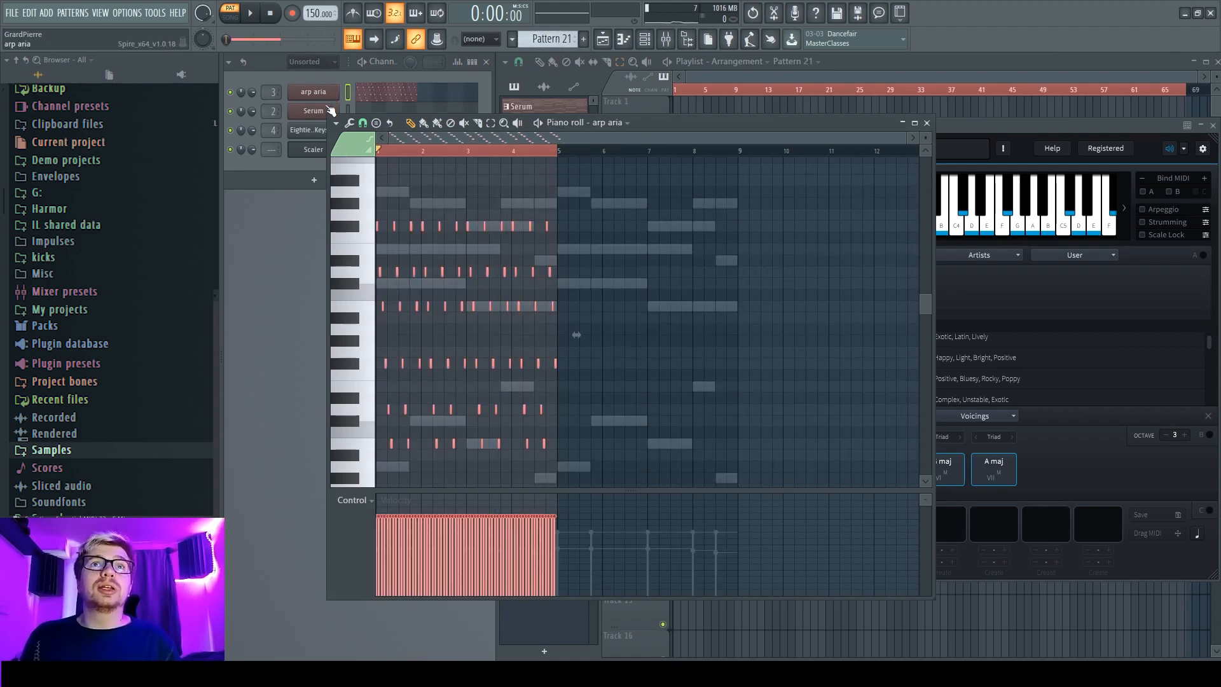
- Copy the lowest notes of the Eighties Keys FG chords into the Serum channel and lower them by an octave
{"action": "left_click", "coordinate": [313, 129]}
{"action": "scroll", "coordinate": [572, 337], "scroll_direction": "down", "scroll_amount": 2}
{"action": "left_click_drag", "start_coordinate": [817, 429], "coordinate": [366, 300]}
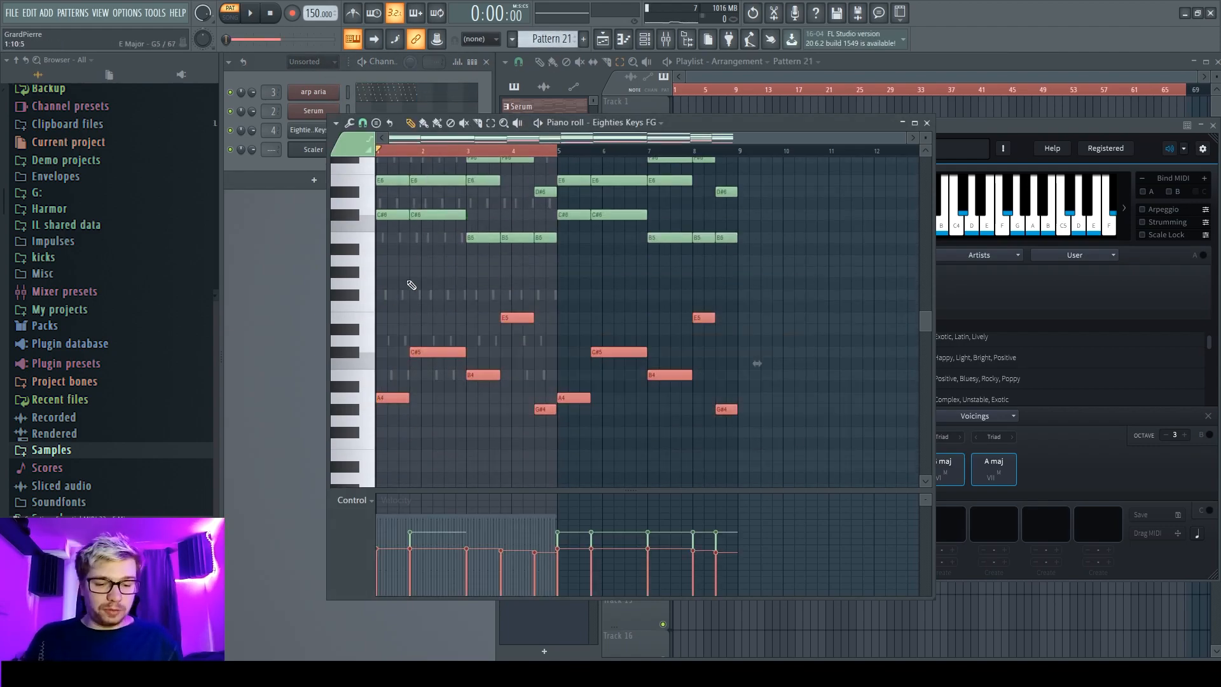
{"action": "left_click", "coordinate": [257, 163]}
{"action": "left_click", "coordinate": [381, 115]}
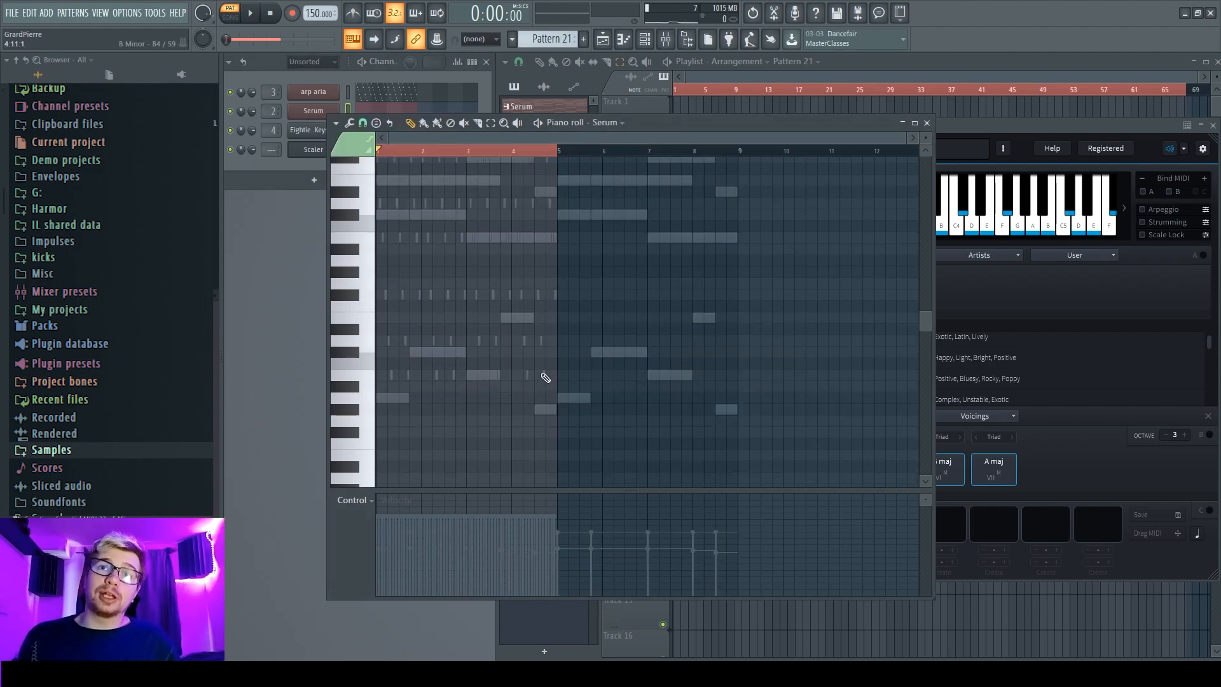
{"action": "key", "text": "ctrl+v"}
{"action": "key", "text": "ctrl+Down"}
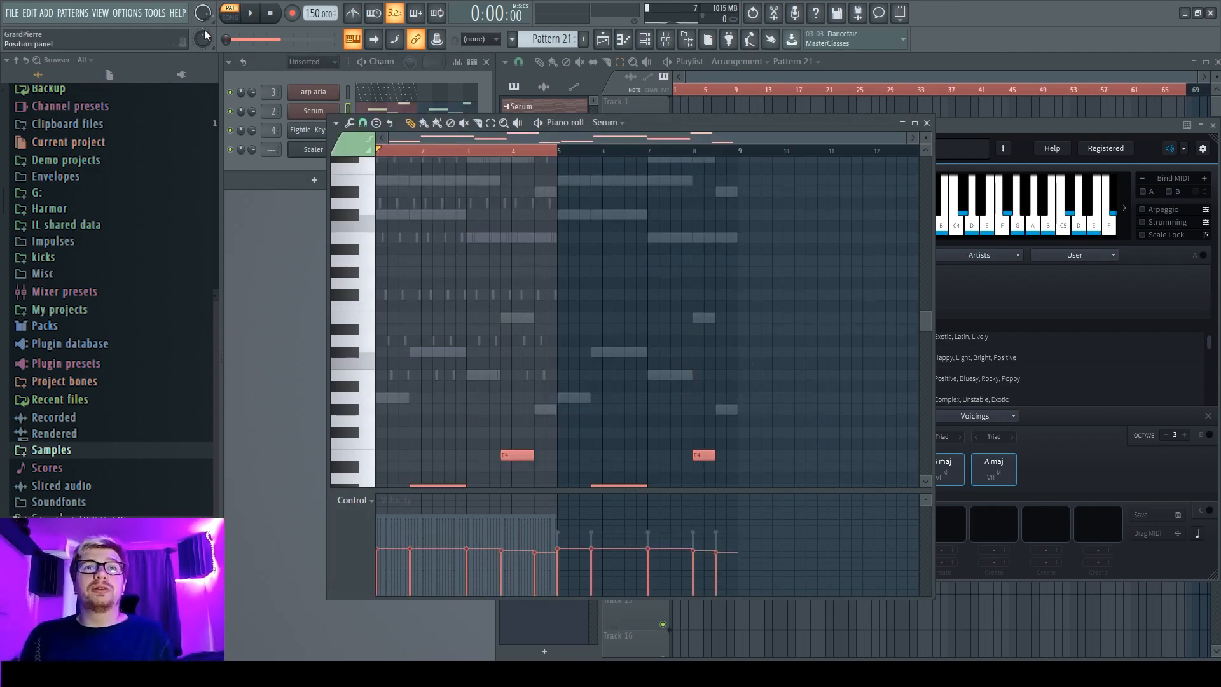
- Mute the arp aria channel, play Pattern 21, and lower the two E4 notes in the Serum bass line by an octave
{"action": "left_click", "coordinate": [235, 94]}
{"action": "key", "text": "space"}
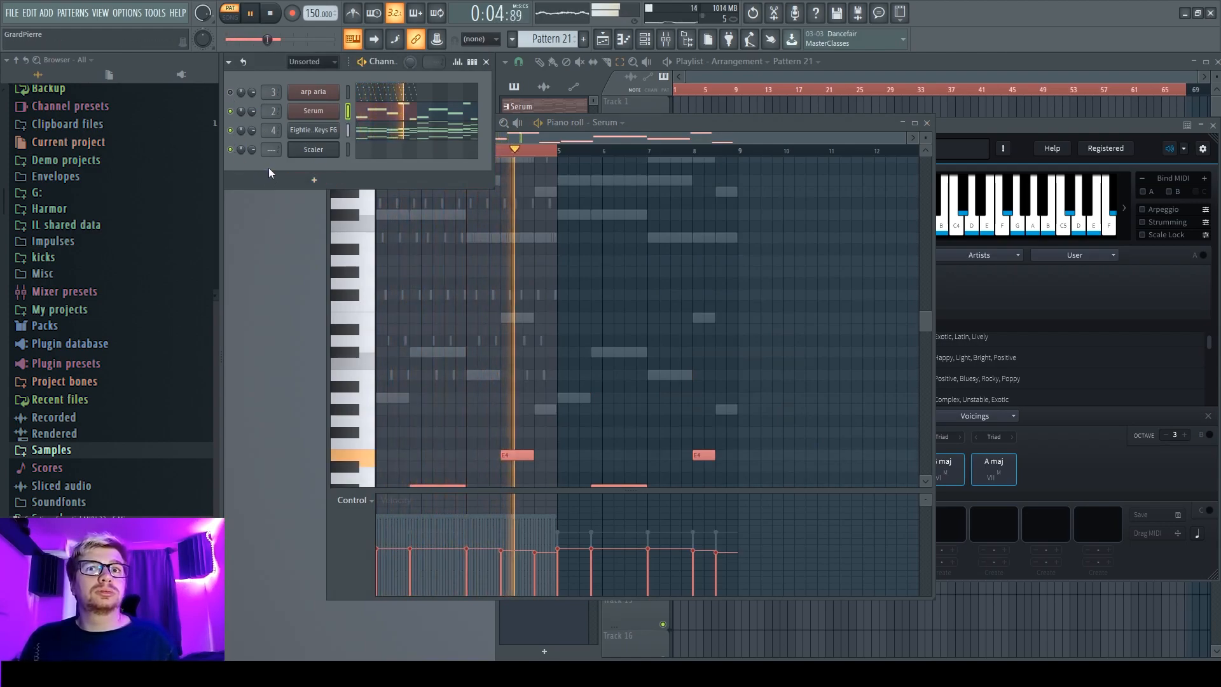
{"action": "scroll", "coordinate": [663, 265], "scroll_direction": "down", "scroll_amount": 2}
{"action": "left_click_drag", "start_coordinate": [815, 392], "coordinate": [513, 417]}
{"action": "key", "text": "Delete"}
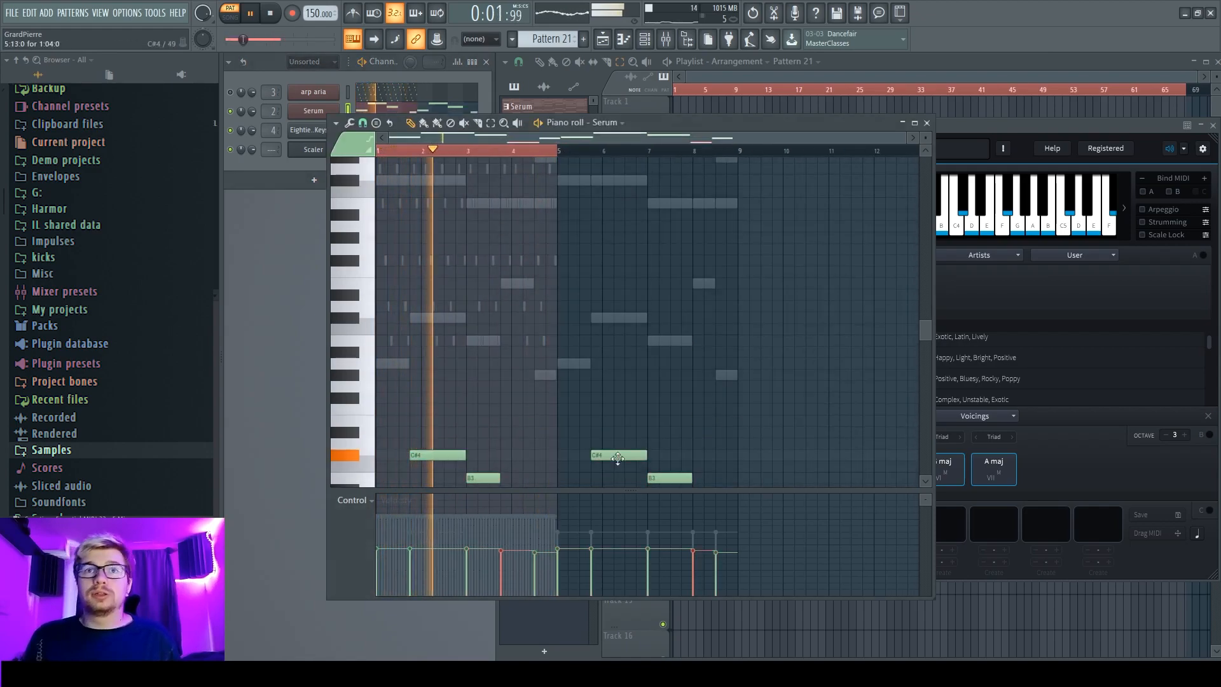
- Unmute the arp aria channel, open its notes in the piano roll, and play Pattern 21 with the arpeggio over the chords and bass
{"action": "left_click", "coordinate": [285, 168]}
{"action": "key", "text": "space"}
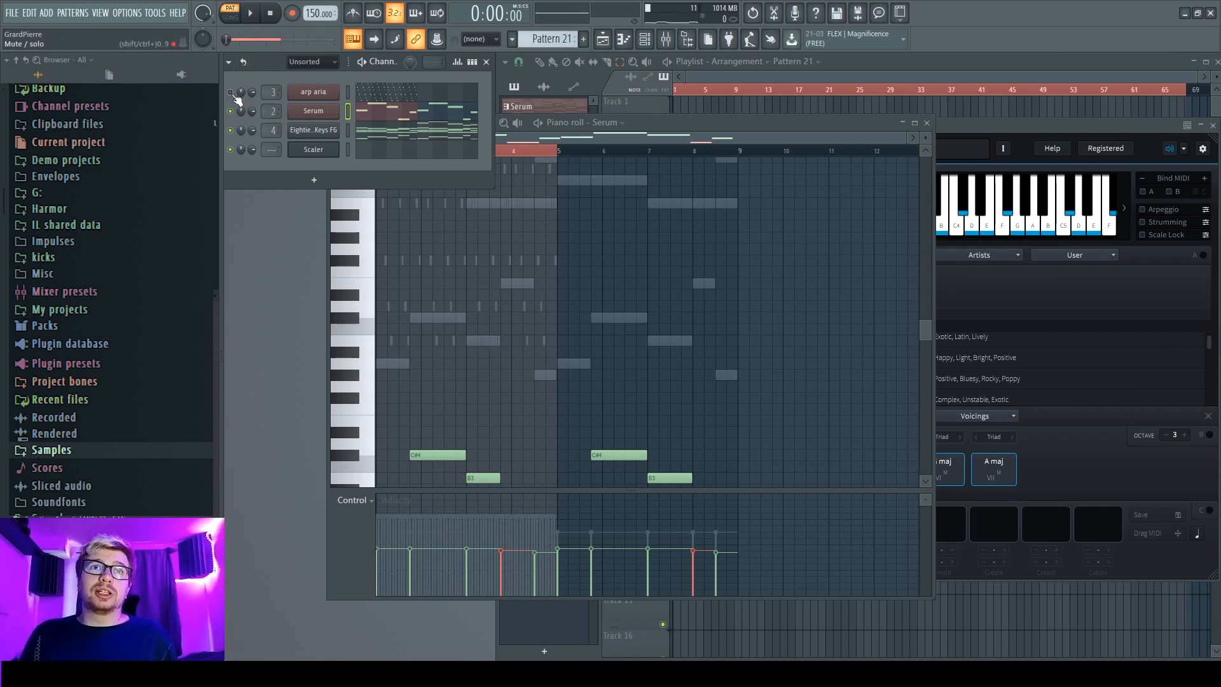
{"action": "left_click", "coordinate": [398, 95]}
{"action": "left_click", "coordinate": [252, 12]}
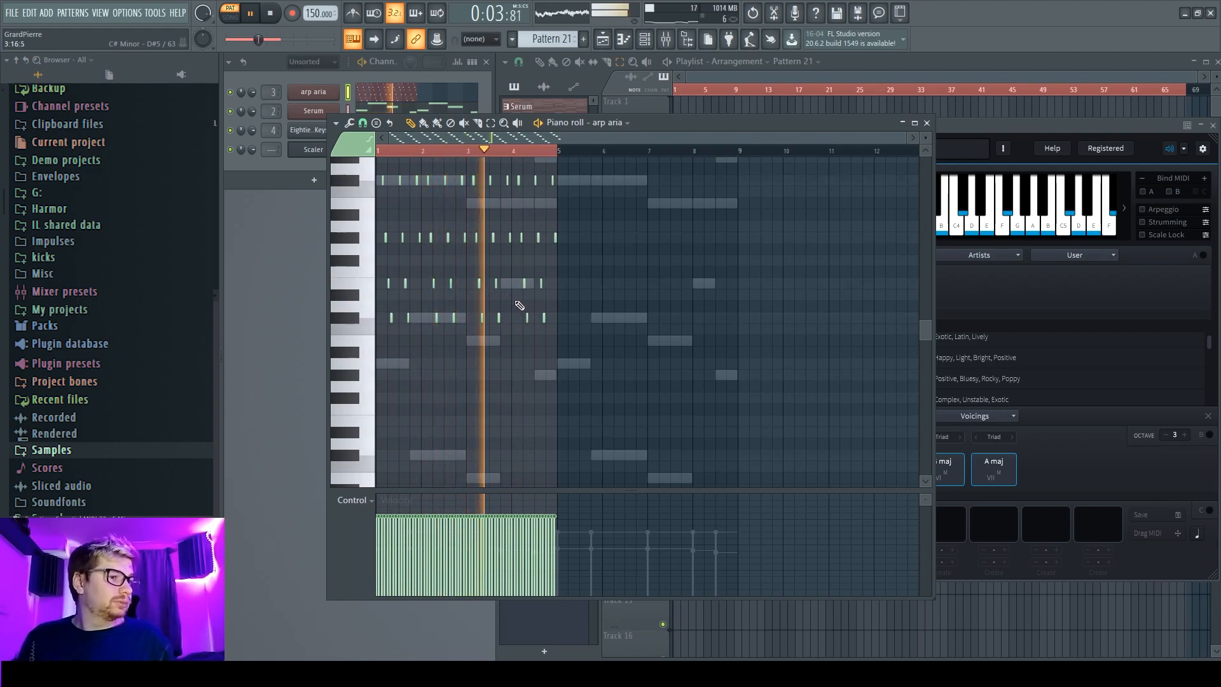
{"action": "scroll", "coordinate": [439, 372], "scroll_direction": "up", "scroll_amount": 3}
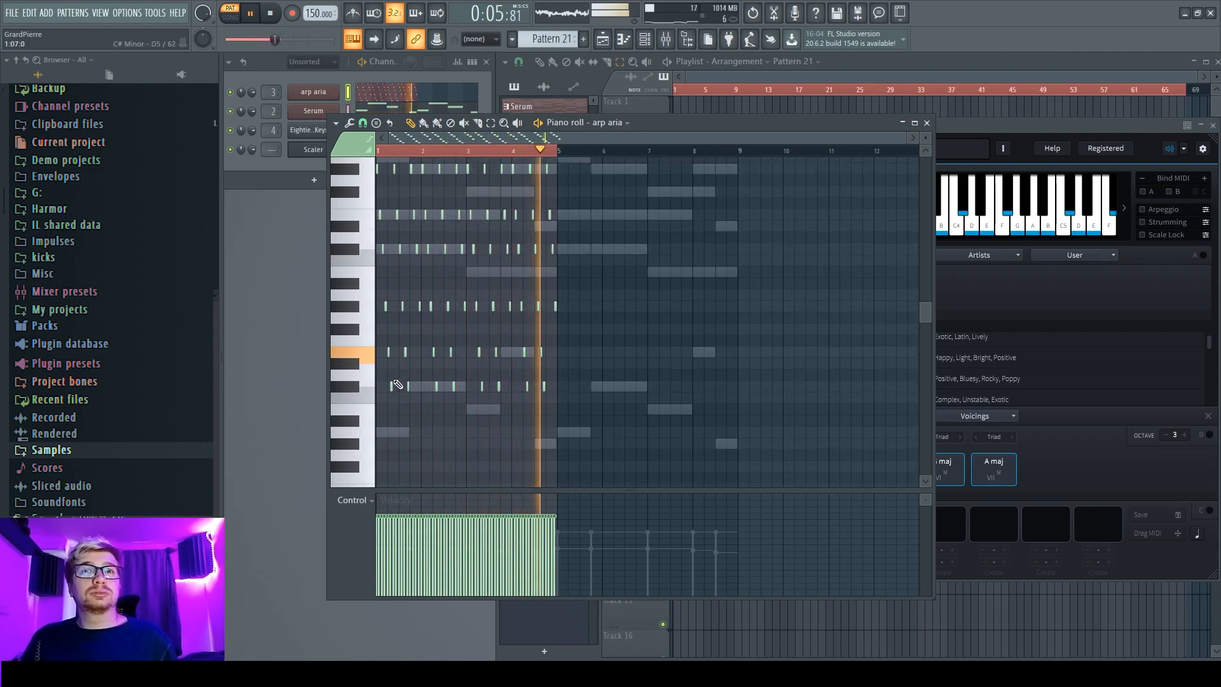
{"action": "scroll", "coordinate": [448, 364], "scroll_direction": "up", "scroll_amount": 2}
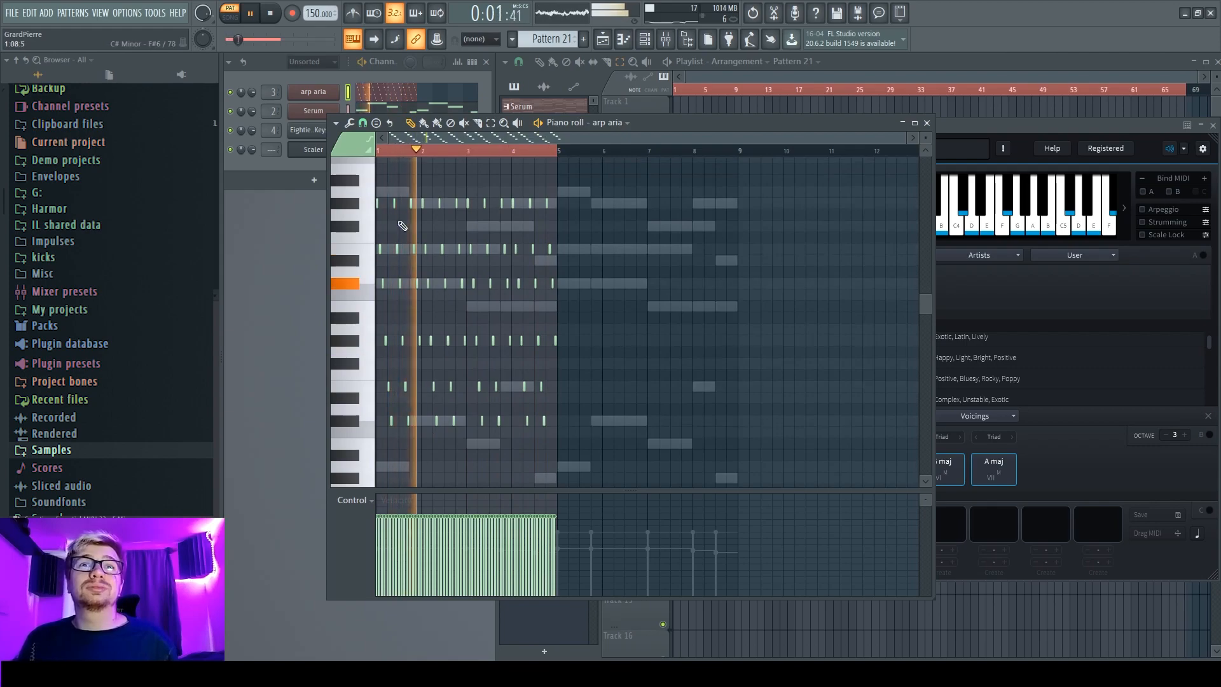
{"action": "key", "text": "space"}
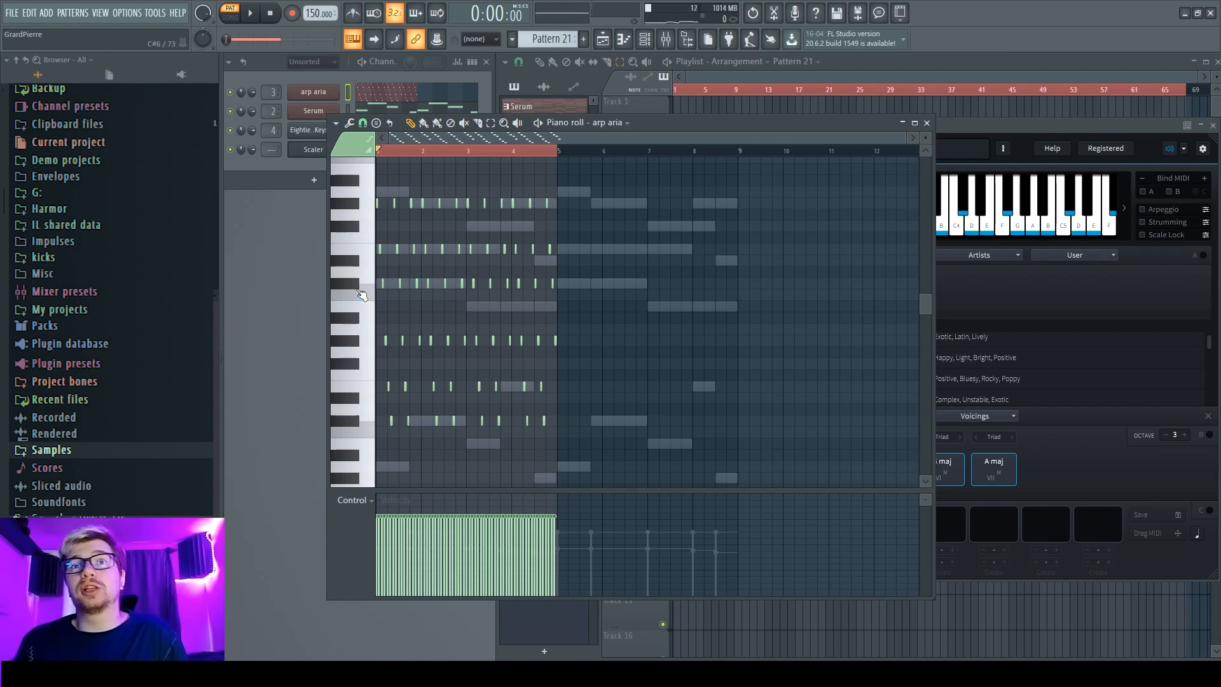
- Bring the Scaler plugin to the front to examine the scales detected for the chord progression
{"action": "scroll", "coordinate": [361, 294], "scroll_direction": "up", "scroll_amount": 2}
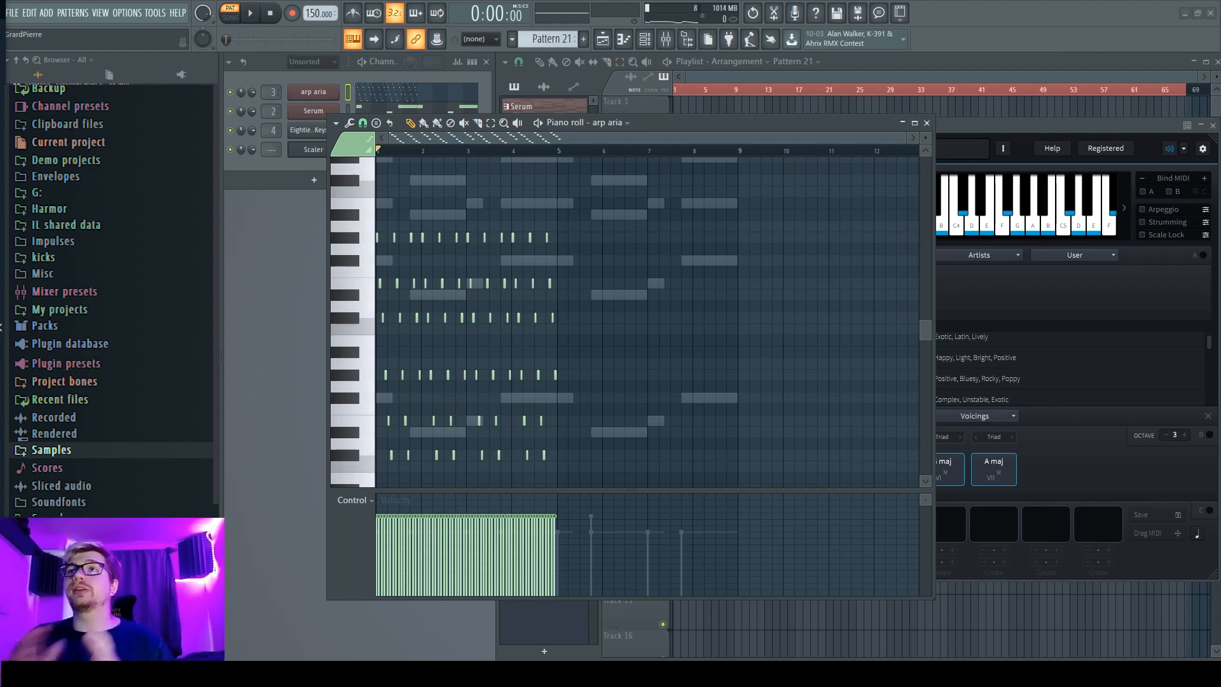
{"action": "left_click", "coordinate": [971, 124]}
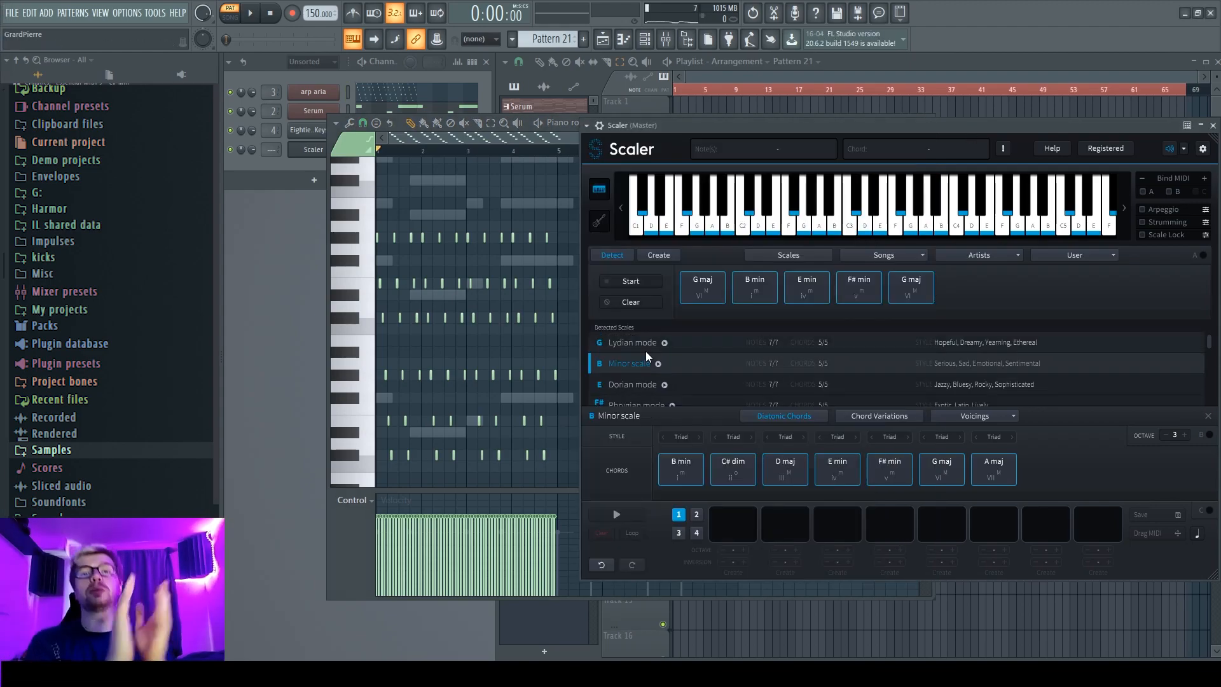